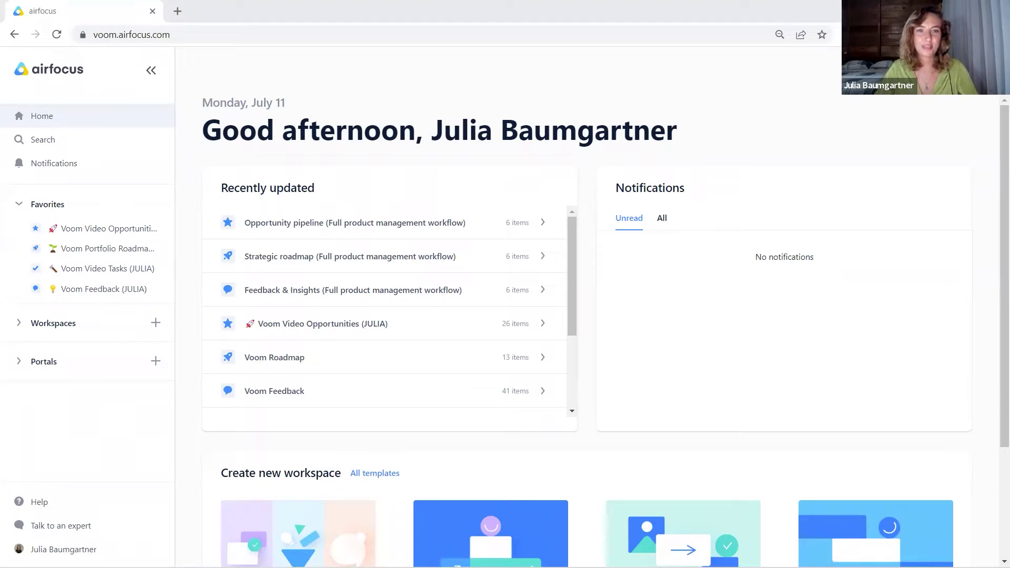
# Step: Open the Voom Video Opportunities workspace from the favorites
pyautogui.click(87, 234)
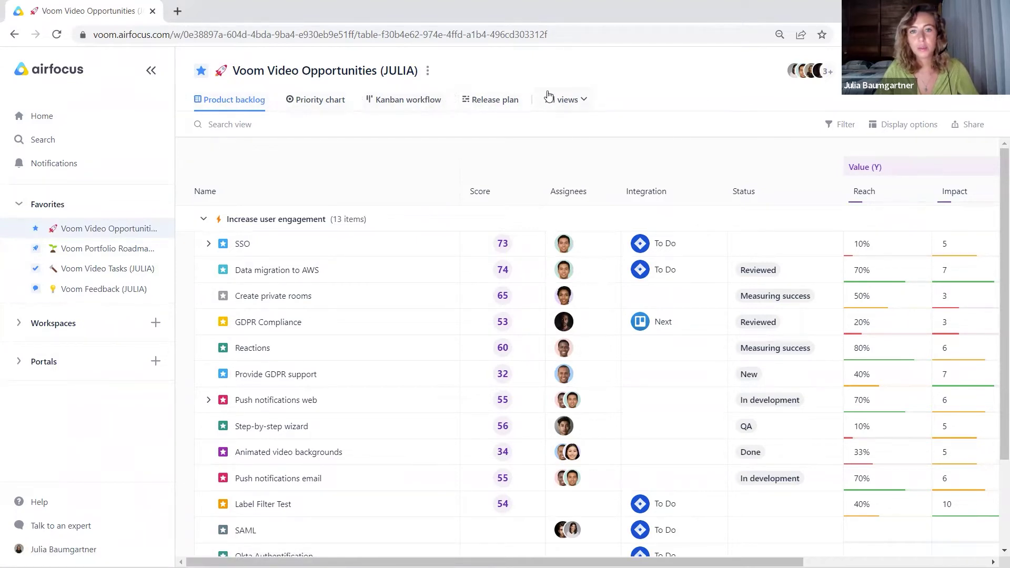
# Step: Start a new private view of type Table and expand its default filters and default display options
pyautogui.click(573, 103)
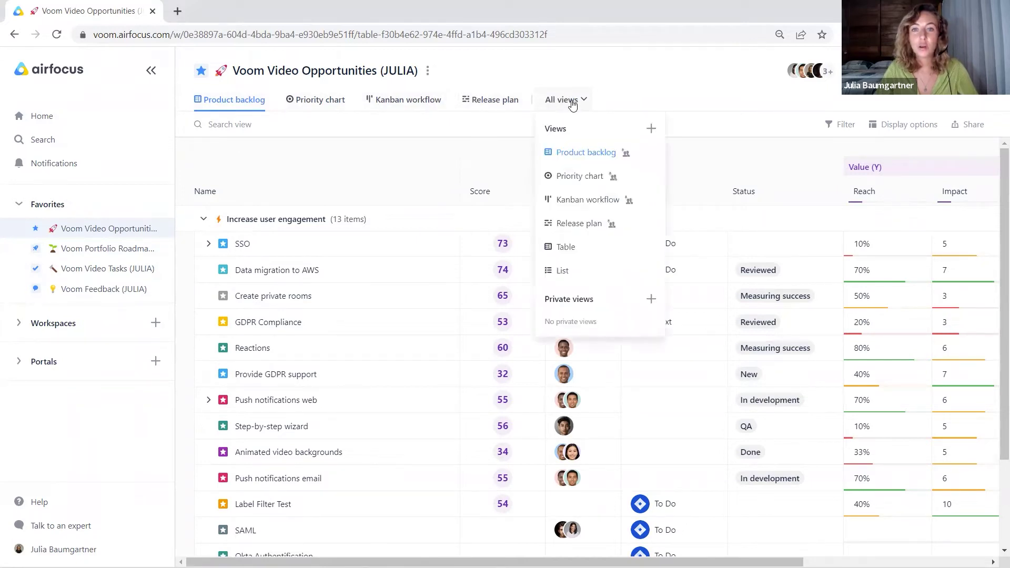
pyautogui.click(652, 300)
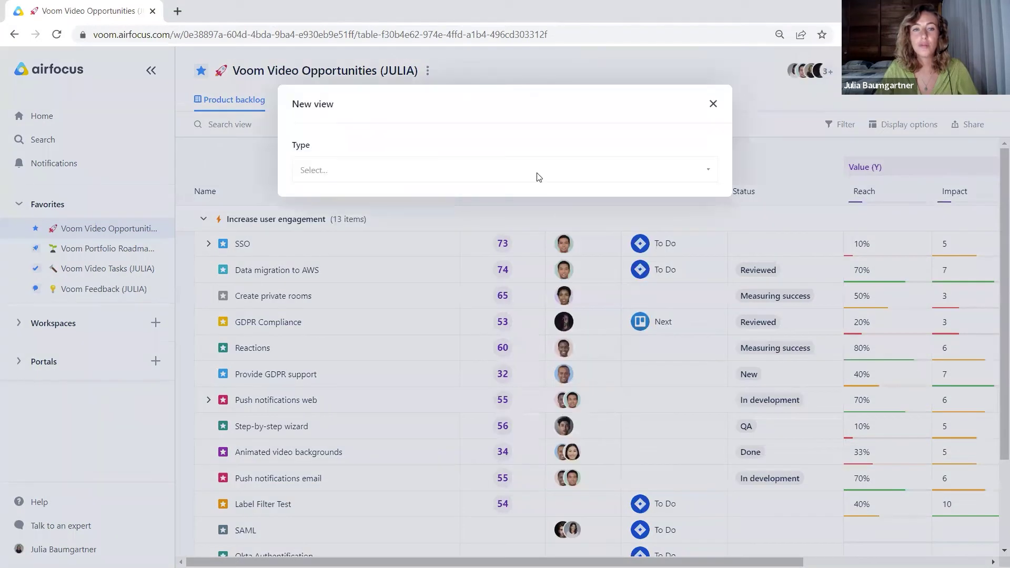
pyautogui.click(539, 173)
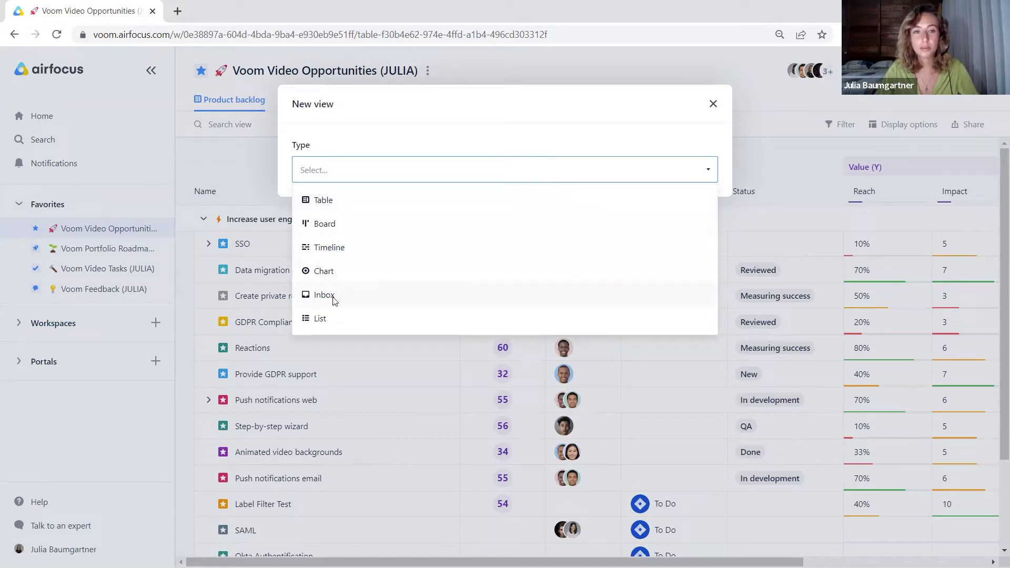
pyautogui.click(334, 202)
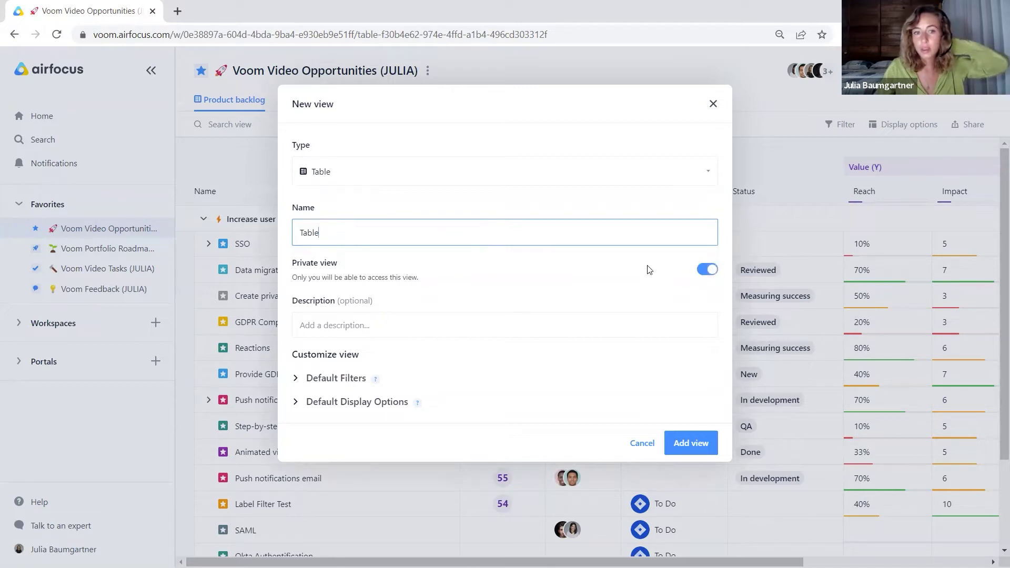
pyautogui.click(340, 325)
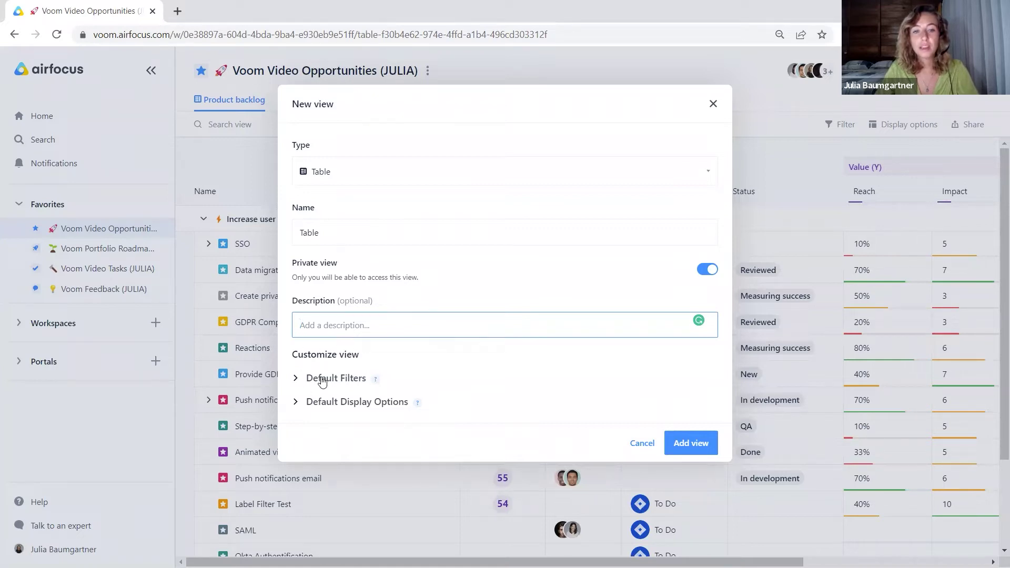
pyautogui.click(295, 379)
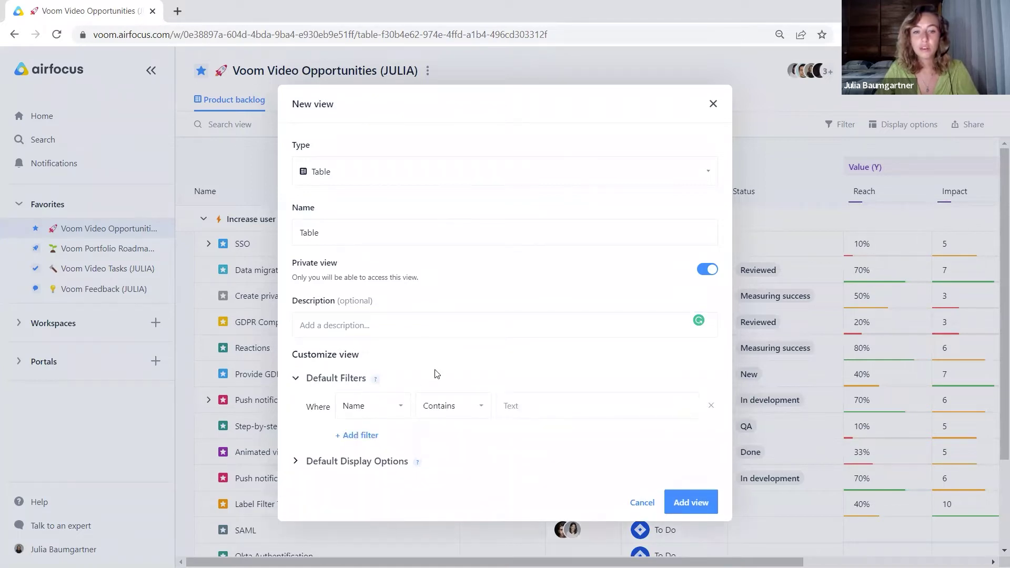
pyautogui.click(295, 461)
pyautogui.scroll(-3, 476, 410)
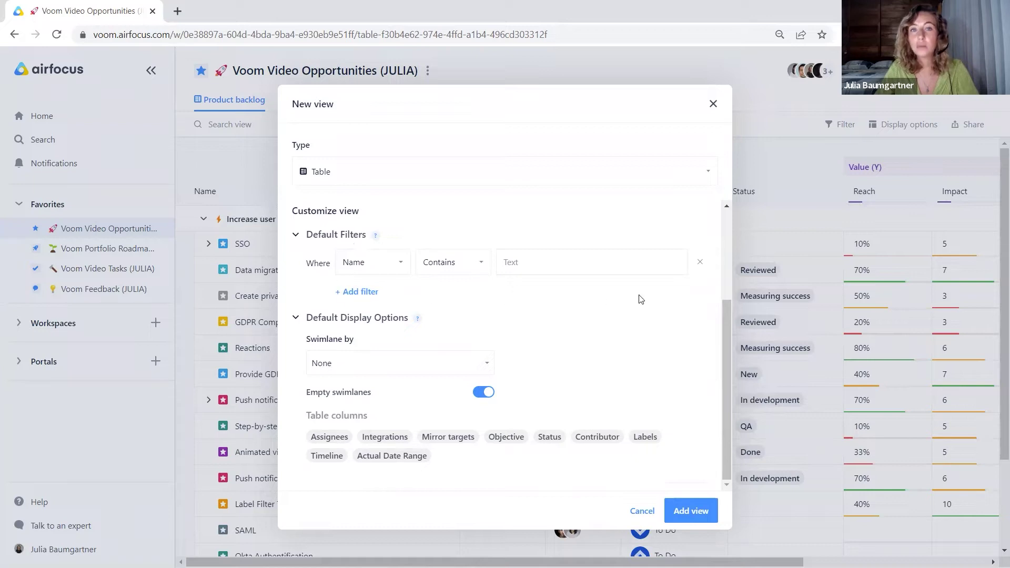
# Step: Set the new view's default filter to Assignee contains the account owner's name
pyautogui.click(401, 266)
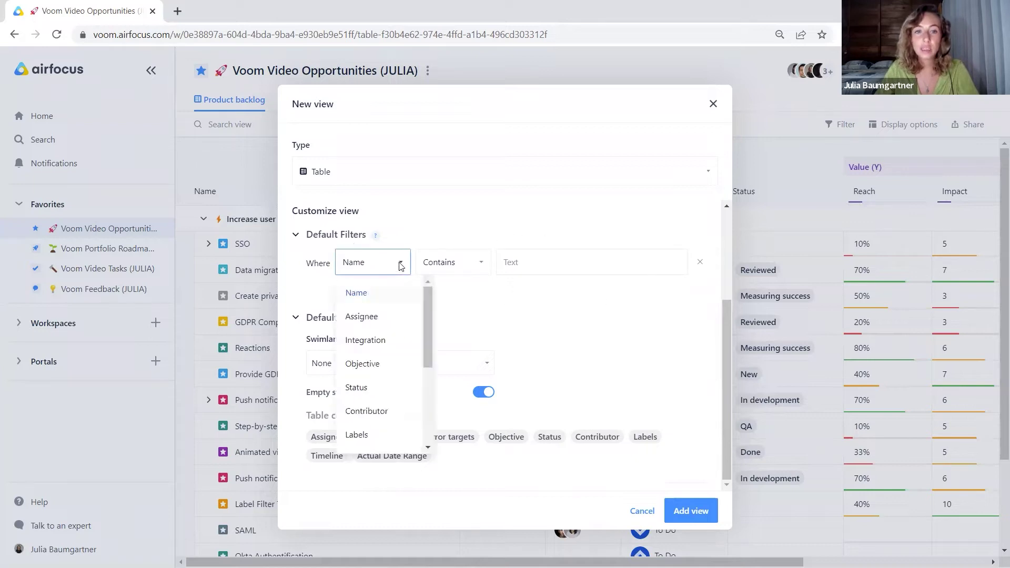
pyautogui.click(389, 317)
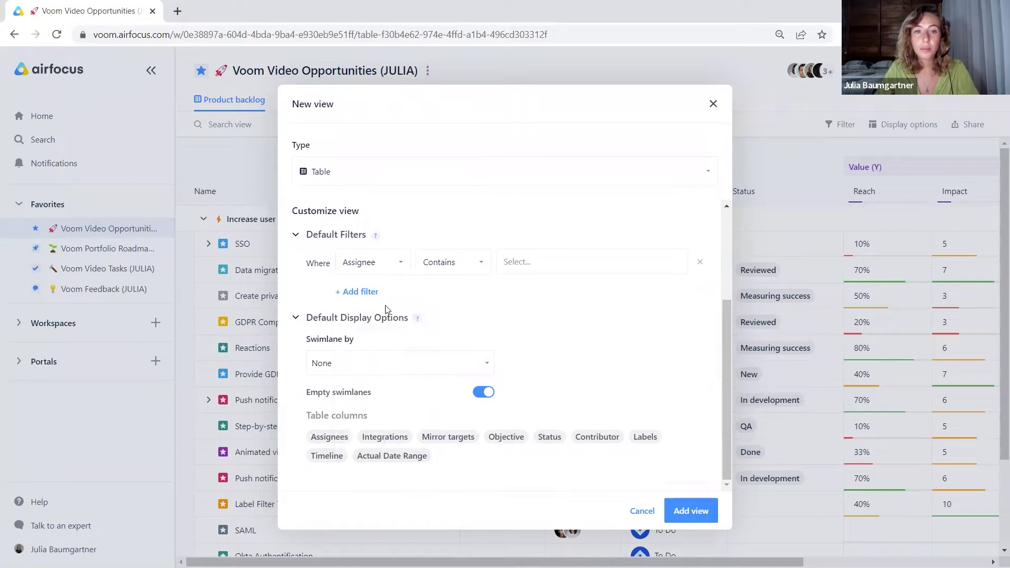
pyautogui.click(483, 265)
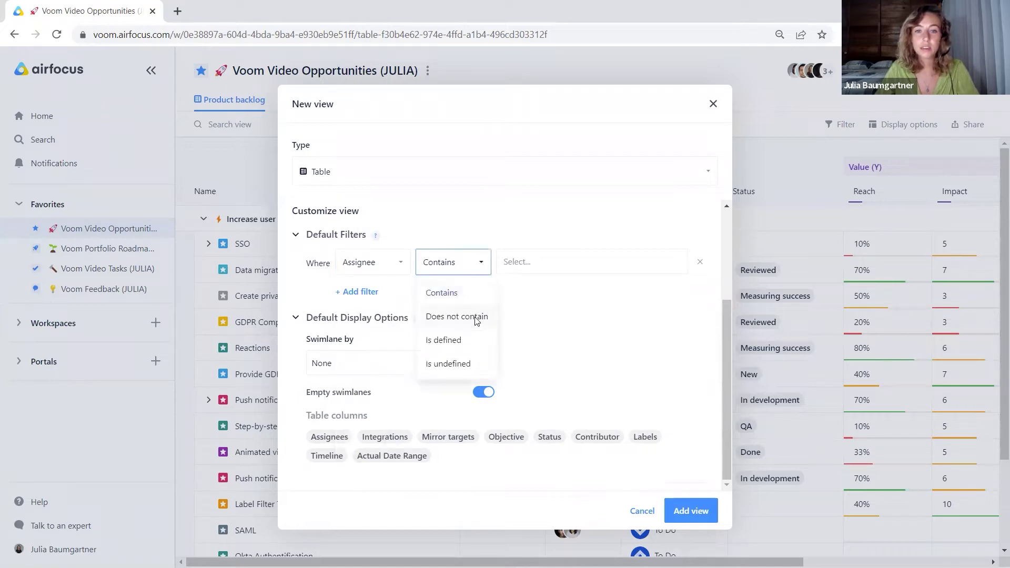
pyautogui.click(463, 295)
pyautogui.click(530, 271)
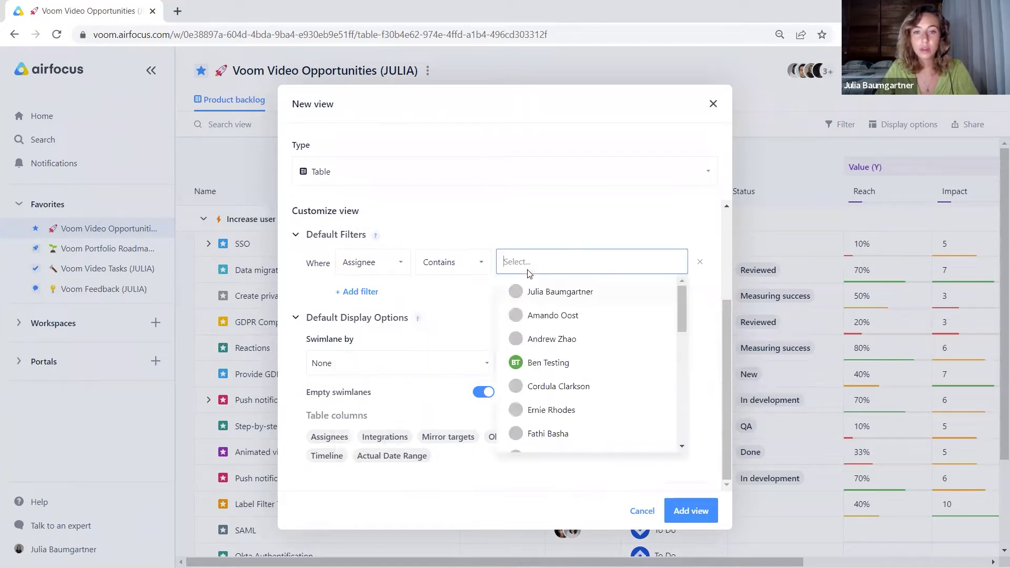
pyautogui.click(557, 292)
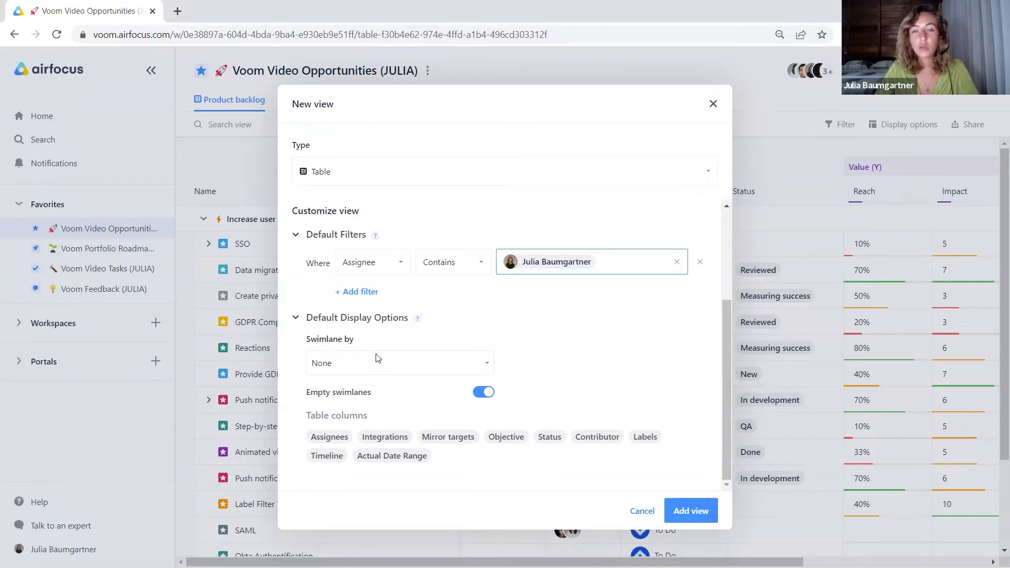
# Step: Set the new table view's default swimlane grouping to Objective
pyautogui.click(395, 371)
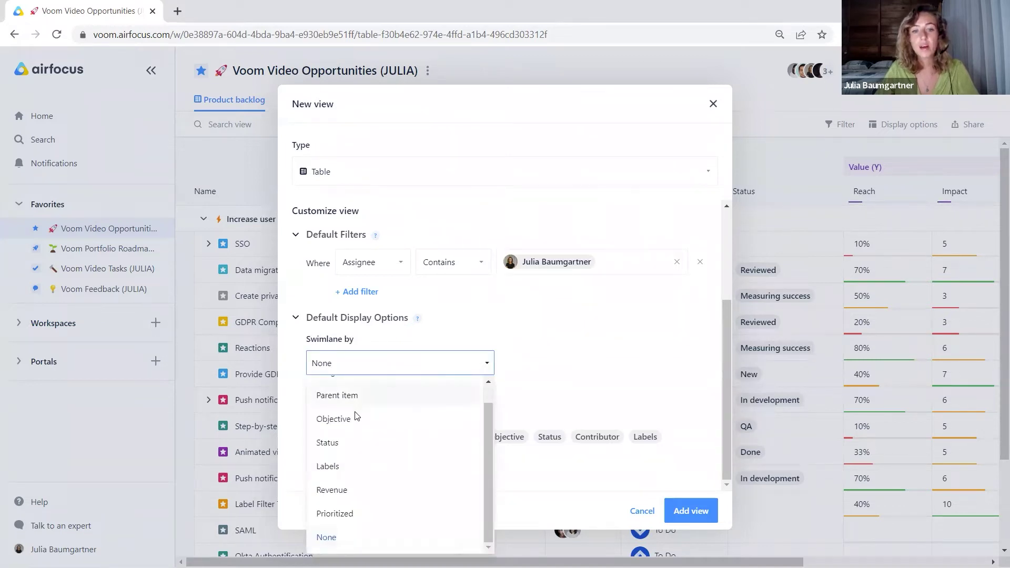
pyautogui.click(359, 419)
pyautogui.click(378, 364)
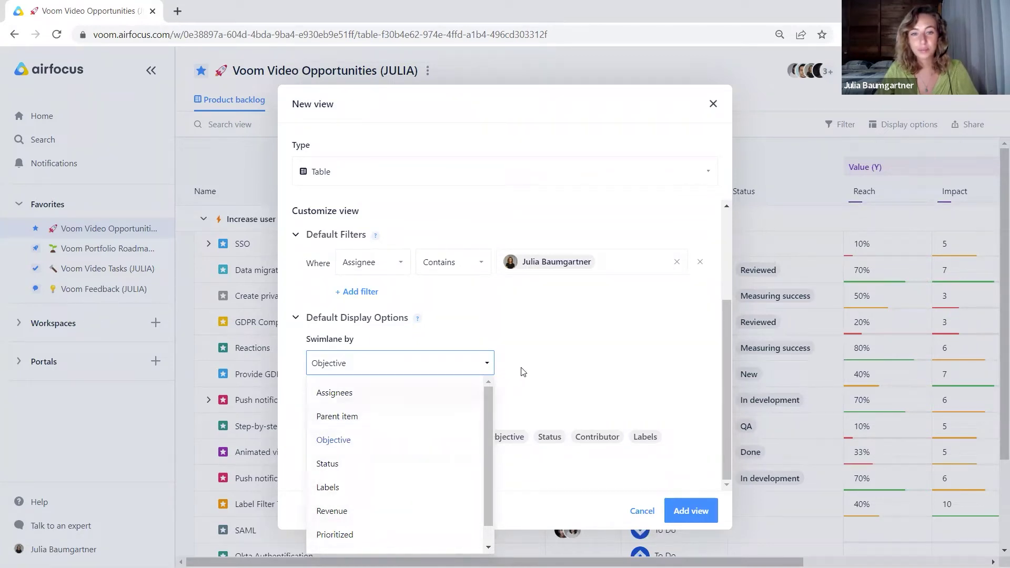
pyautogui.click(545, 369)
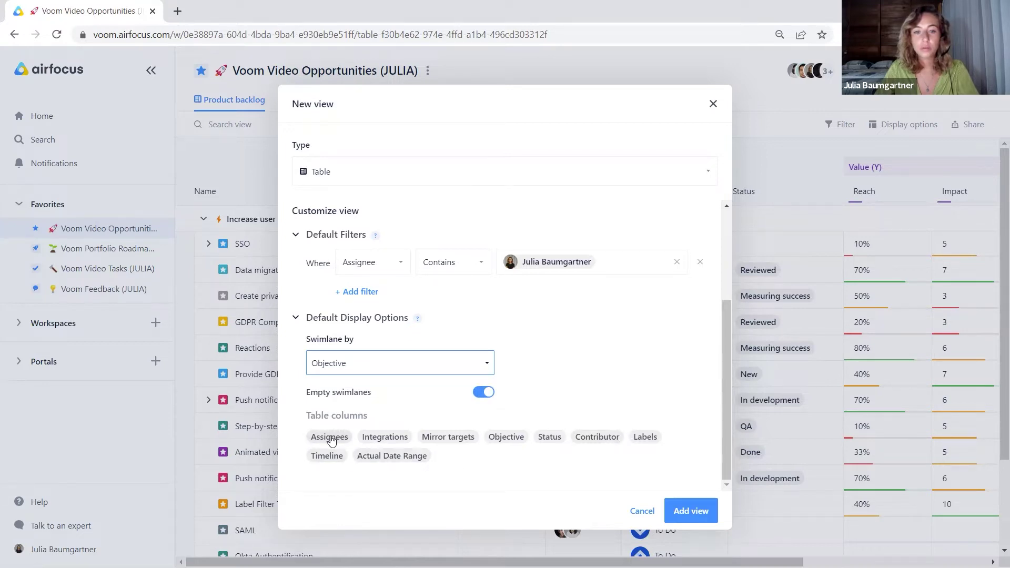
# Step: Cancel creating the private table view and discard its unsaved changes
pyautogui.scroll(3, 421, 369)
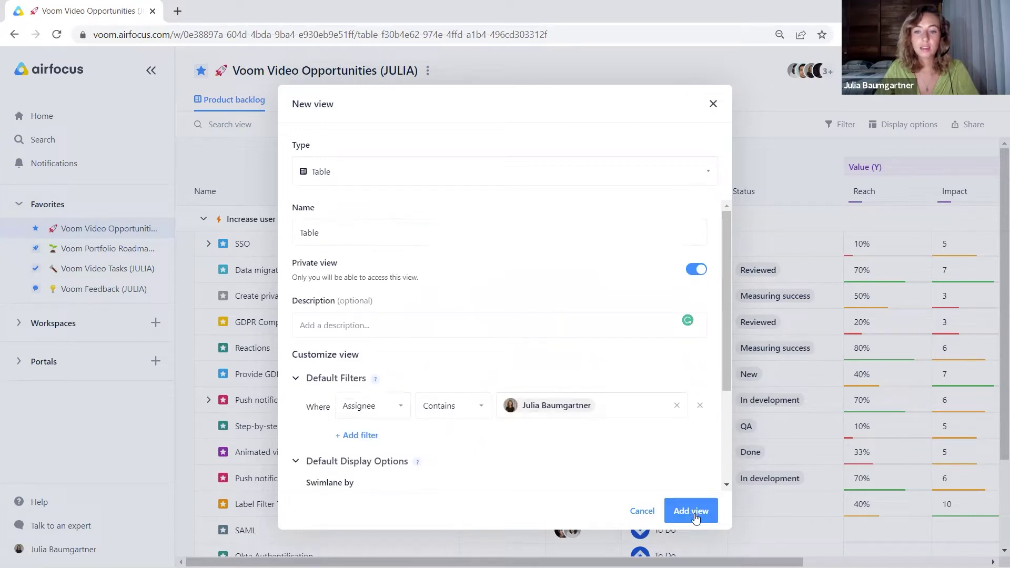
pyautogui.click(641, 509)
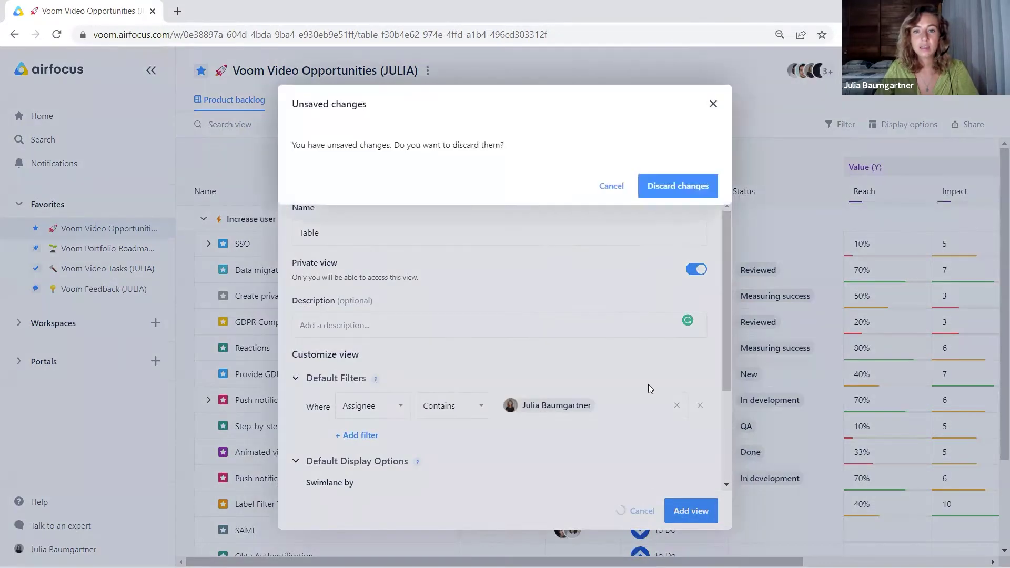
pyautogui.click(668, 187)
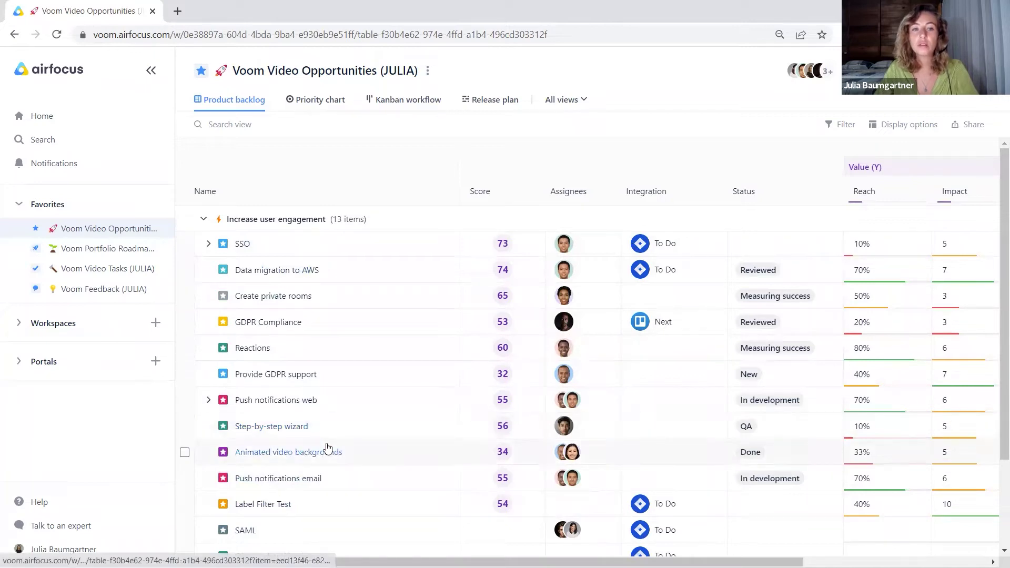
# Step: Collapse and re-expand the backlog's objective swimlanes, and check the item type in the workspace's general settings
pyautogui.click(203, 219)
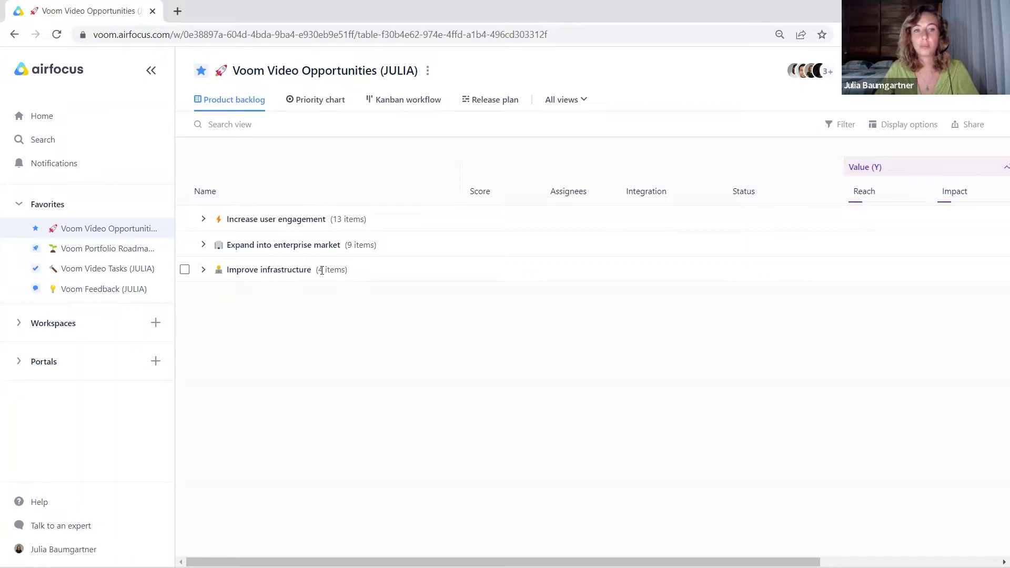
pyautogui.click(203, 218)
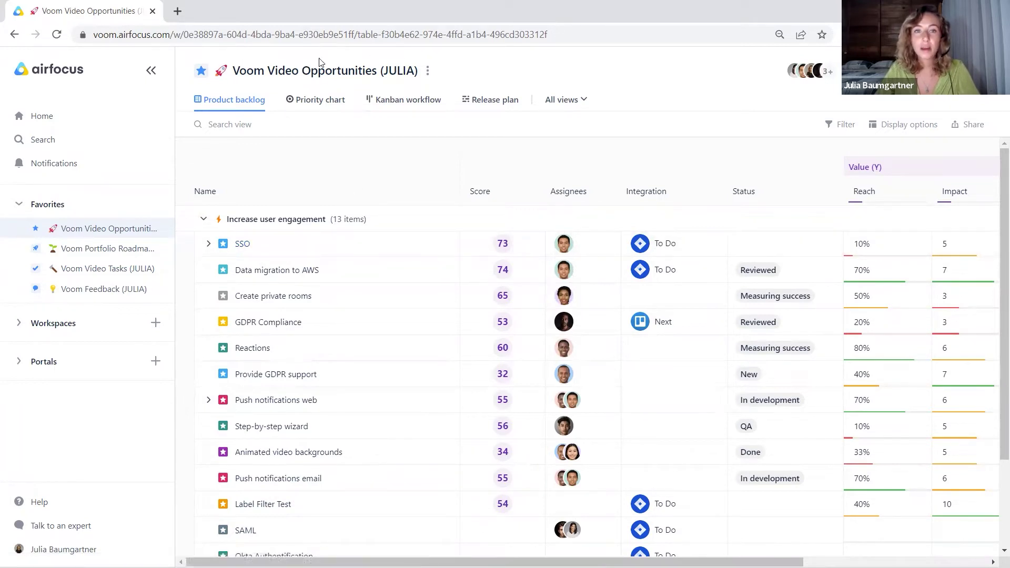
pyautogui.click(429, 71)
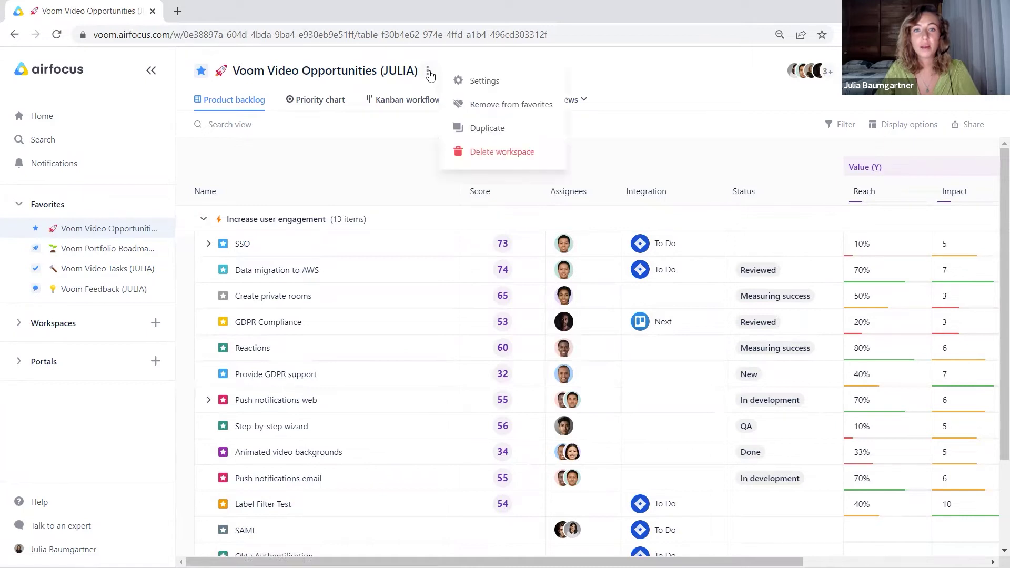
pyautogui.click(476, 81)
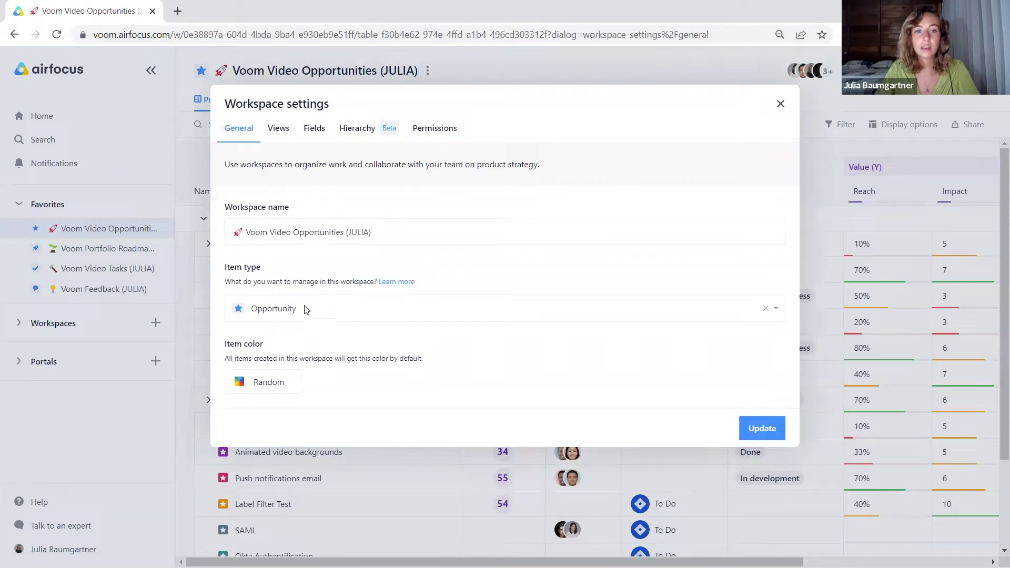
pyautogui.click(781, 104)
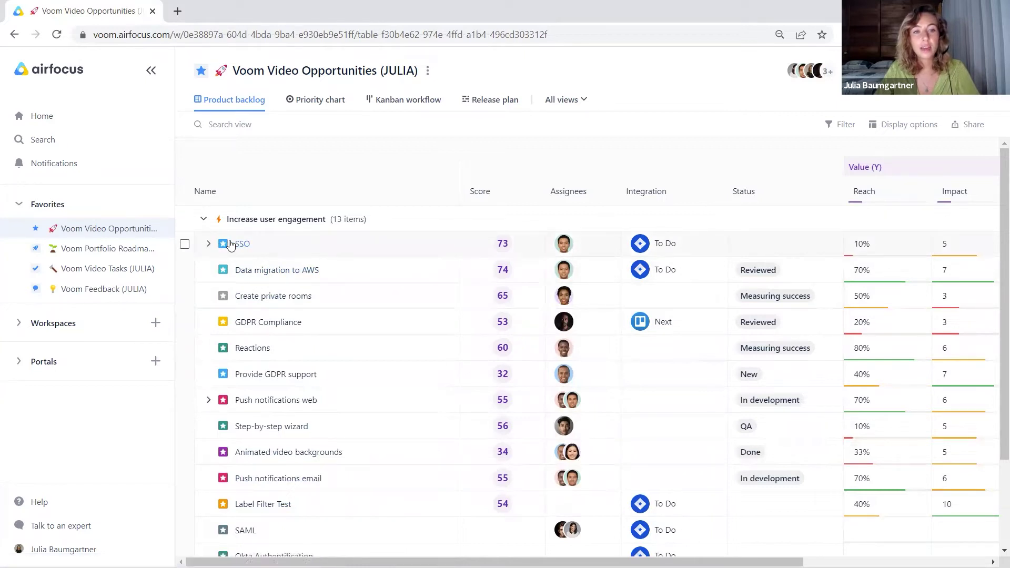
# Step: Expand the SSO item to show its parent and set the backlog's swimlanes to Parent item
pyautogui.click(208, 245)
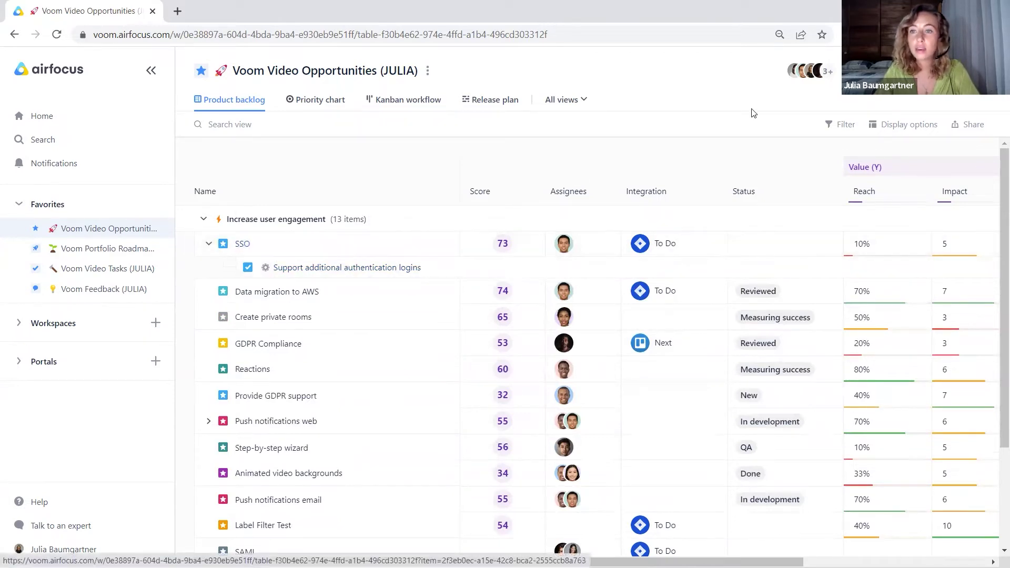
pyautogui.click(888, 128)
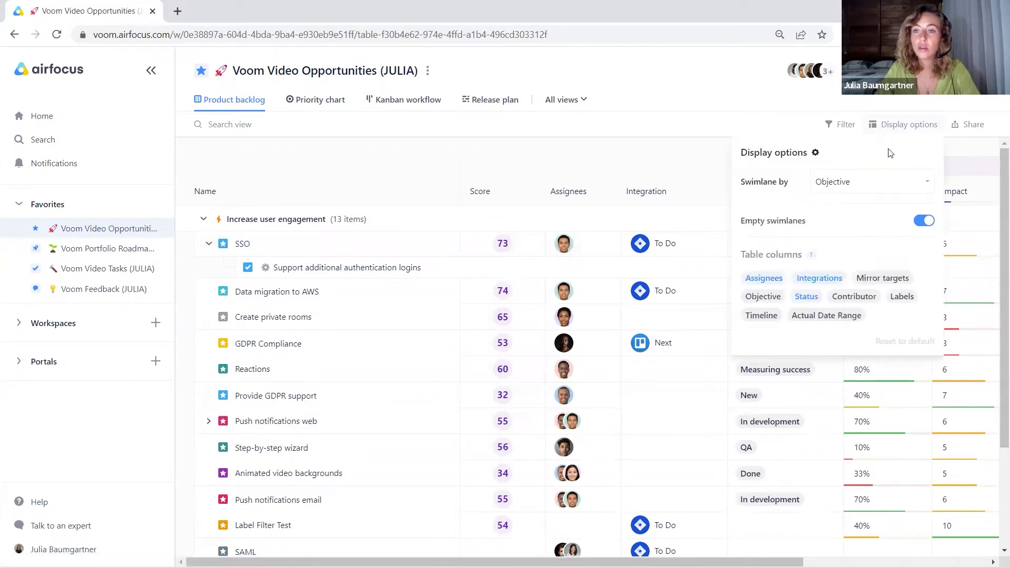
pyautogui.click(850, 184)
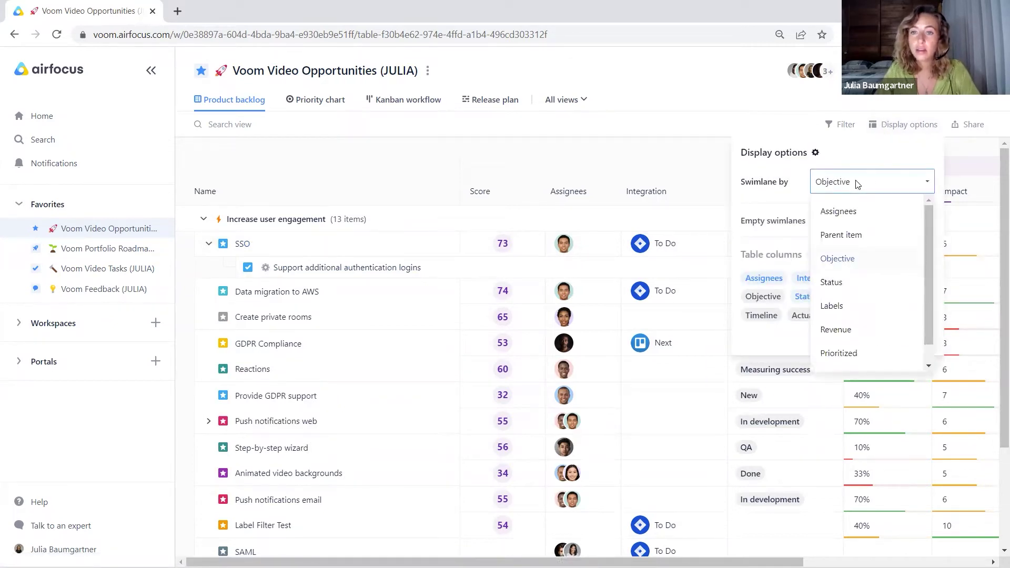
pyautogui.click(841, 237)
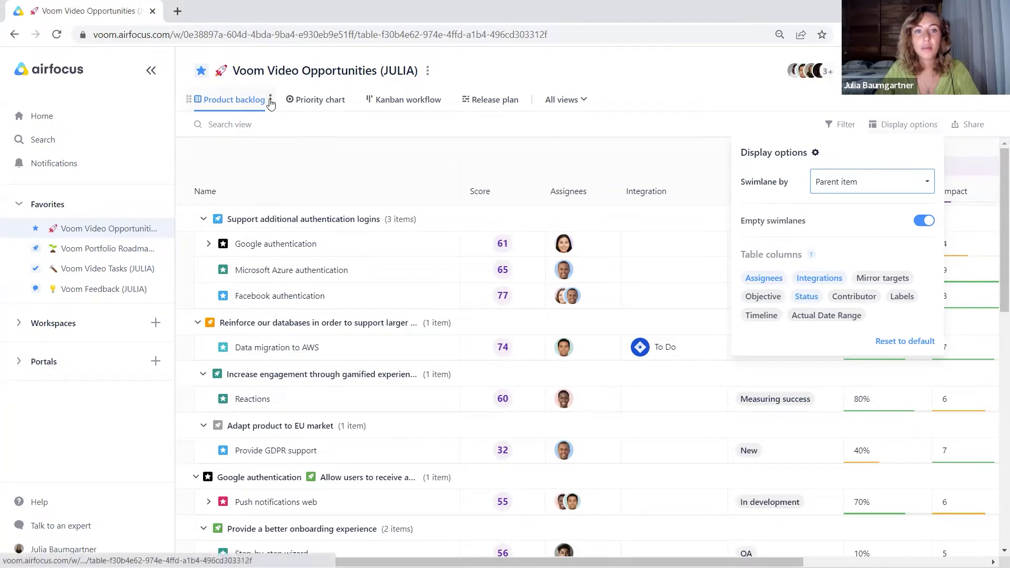
# Step: Check the Product backlog view's default display options, close its settings and reload the page to restore the default display
pyautogui.click(272, 101)
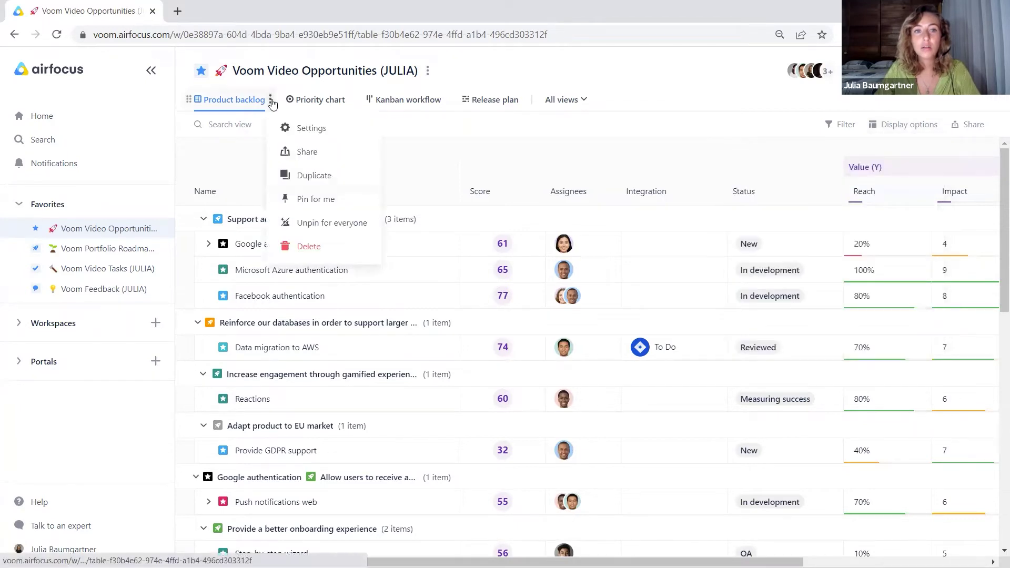
pyautogui.click(314, 130)
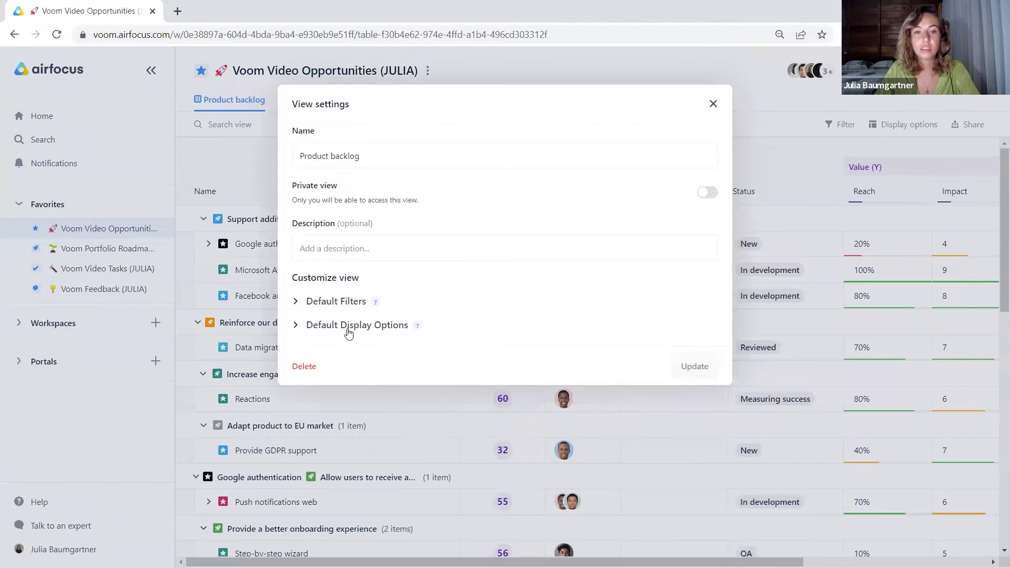
pyautogui.click(351, 326)
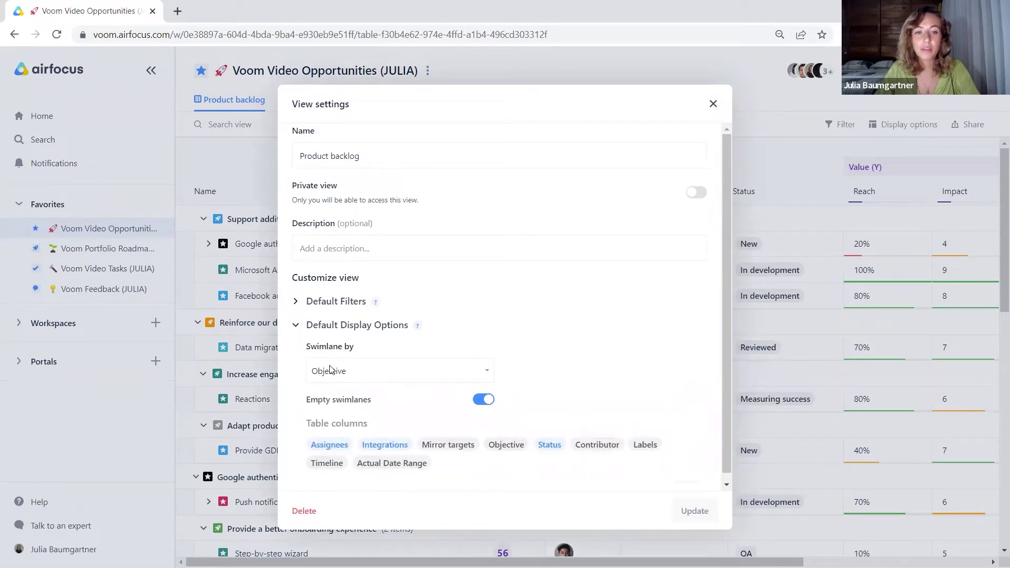
pyautogui.click(258, 366)
pyautogui.click(57, 37)
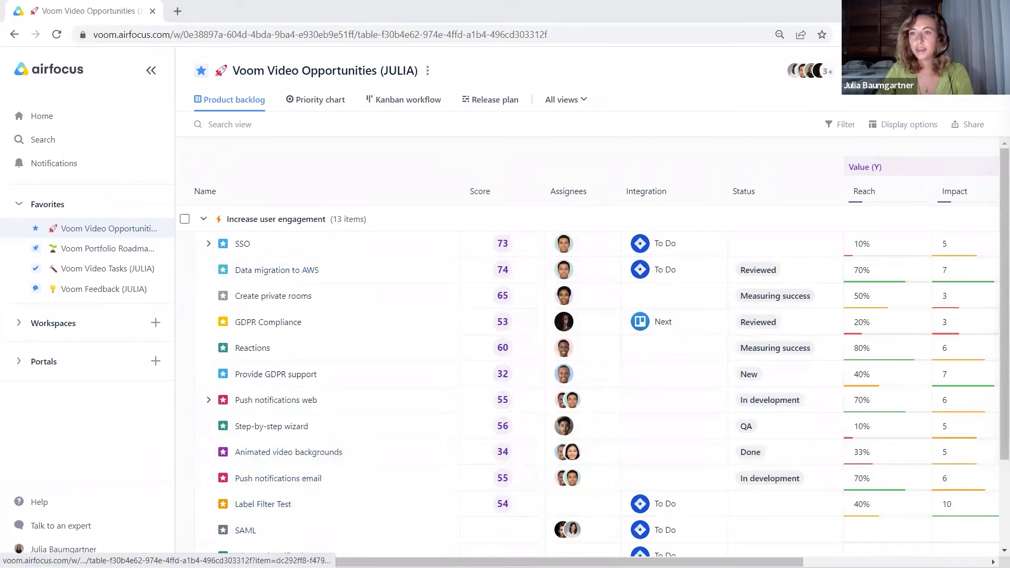
# Step: Create a new backlog item named New App and assign it to the first two listed members
pyautogui.press('n')
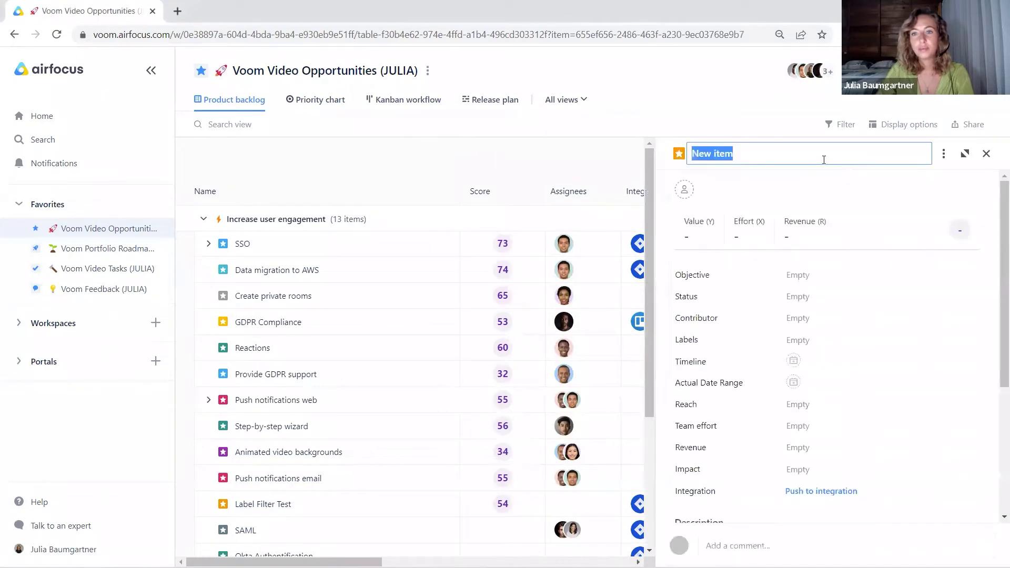
pyautogui.write('Ne')
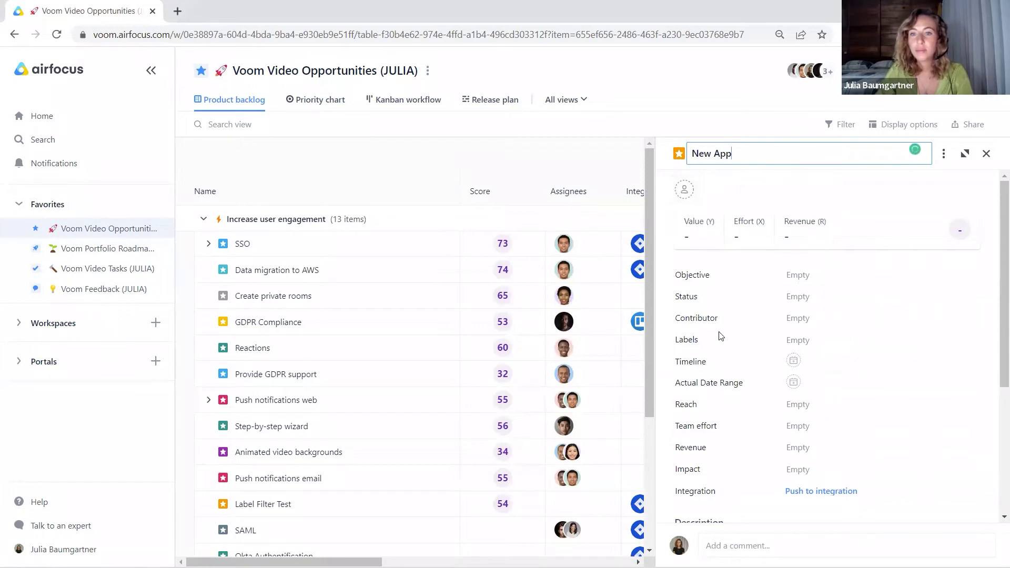
pyautogui.click(684, 193)
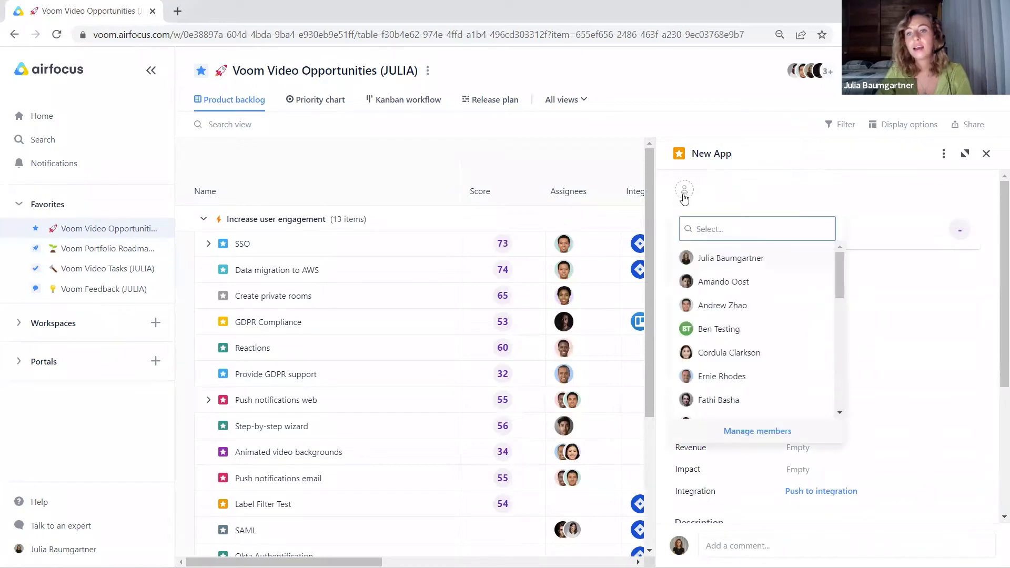
pyautogui.click(738, 263)
pyautogui.click(729, 283)
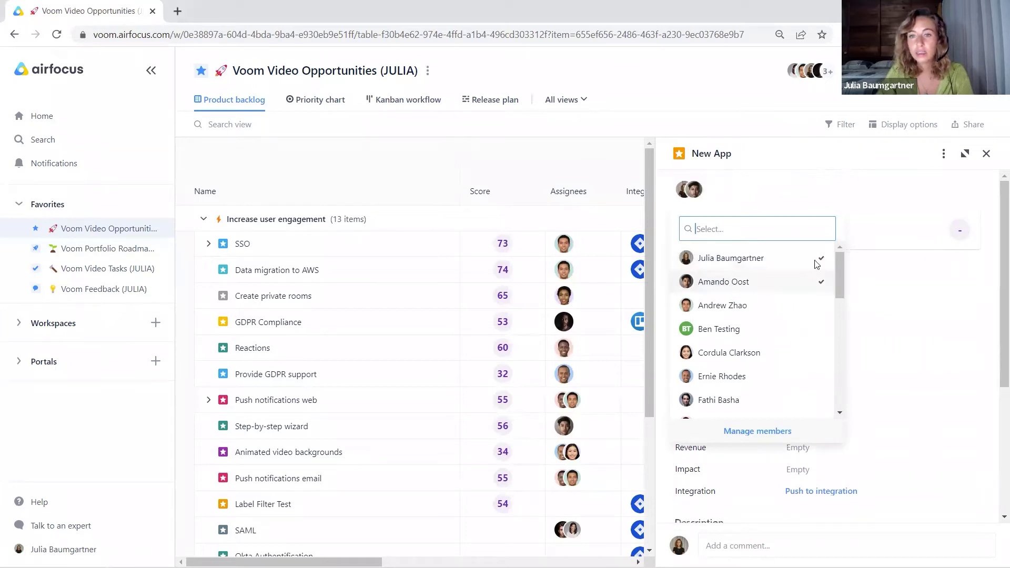
pyautogui.click(839, 193)
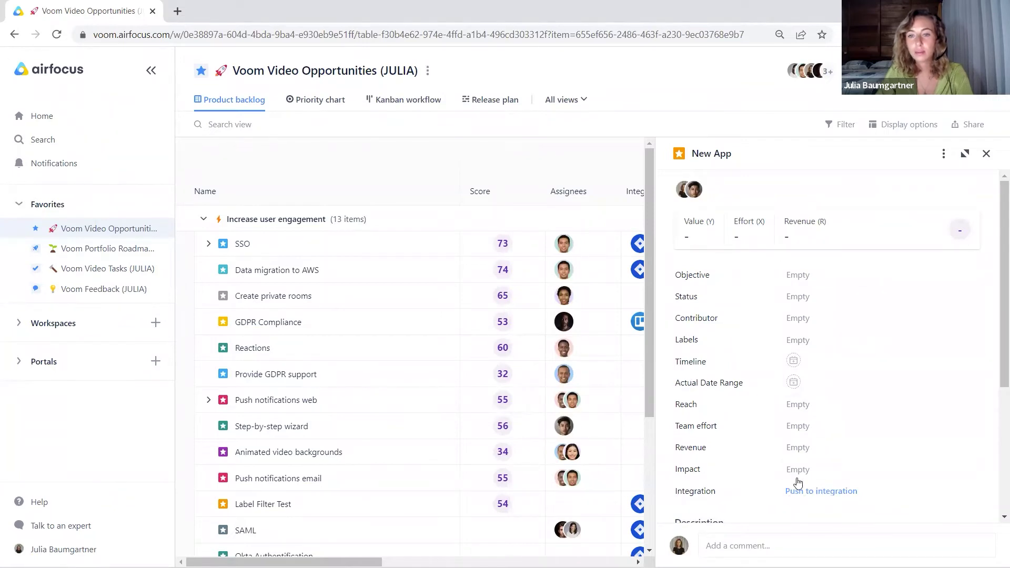
# Step: Set the New App item's objective to Increase user engagement, close the item and locate it in that swimlane
pyautogui.click(800, 276)
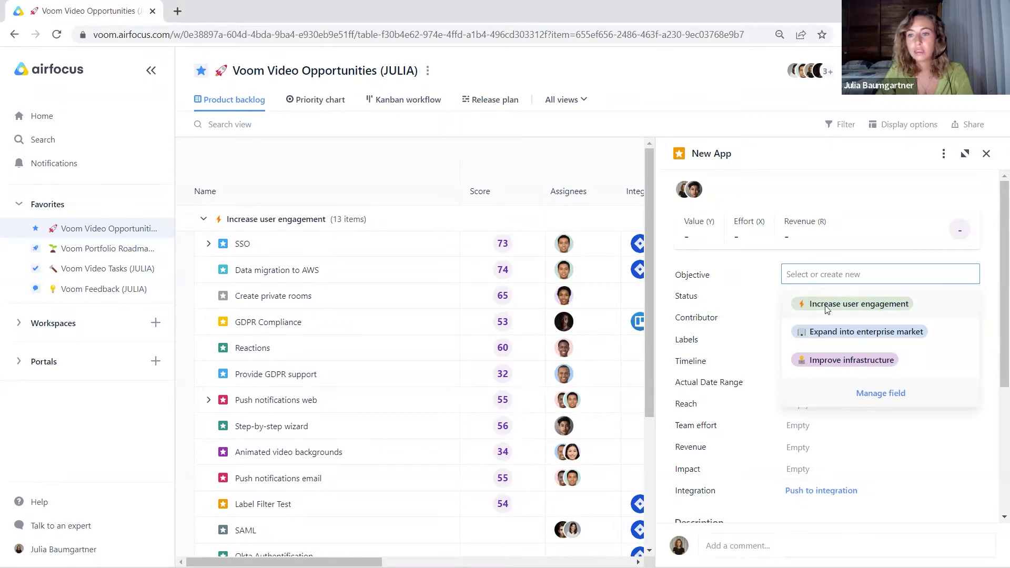
pyautogui.click(863, 305)
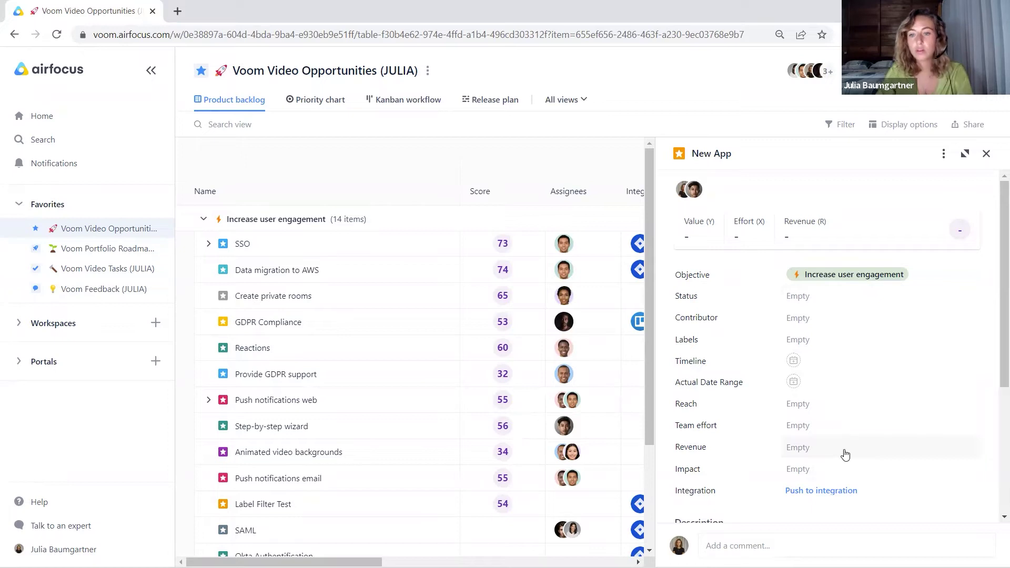
pyautogui.scroll(-2, 863, 447)
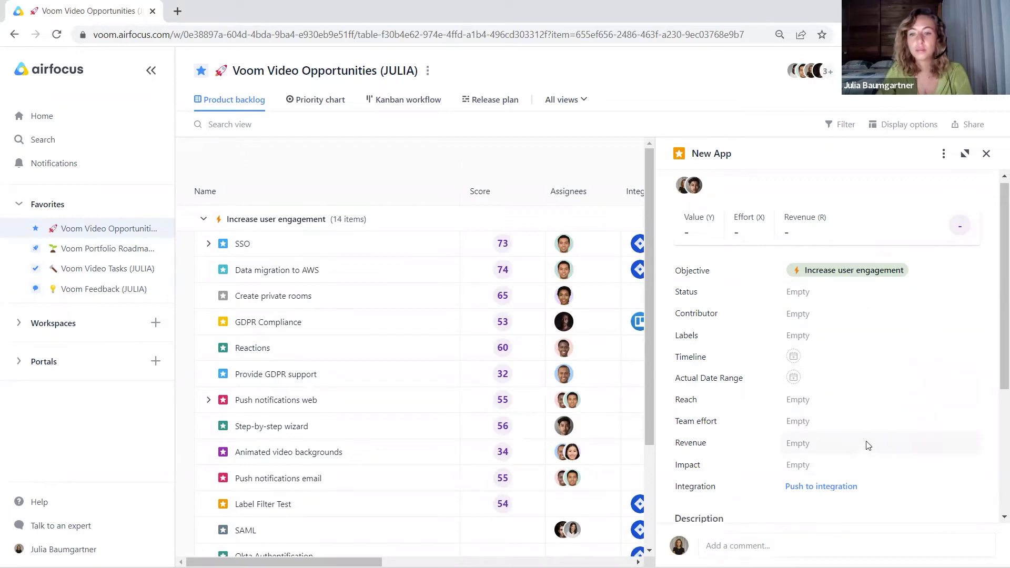
pyautogui.scroll(-1, 880, 372)
pyautogui.scroll(-1, 823, 356)
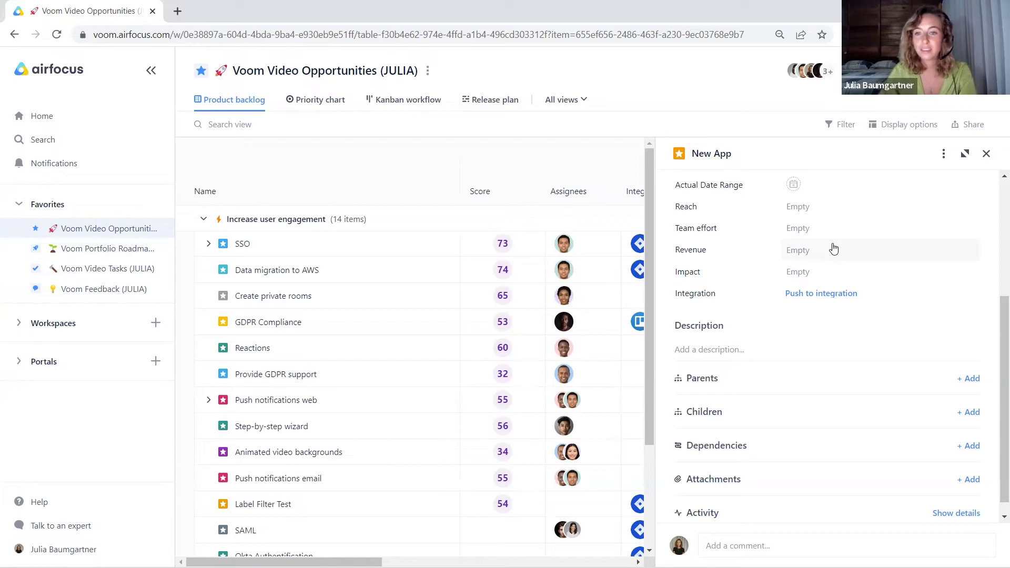
pyautogui.scroll(-1, 829, 385)
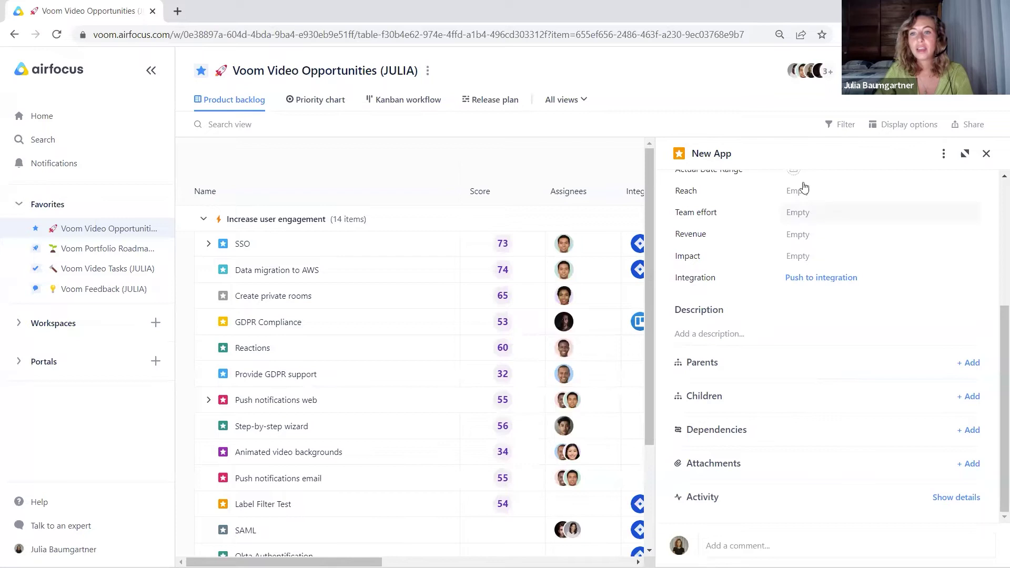
pyautogui.click(988, 154)
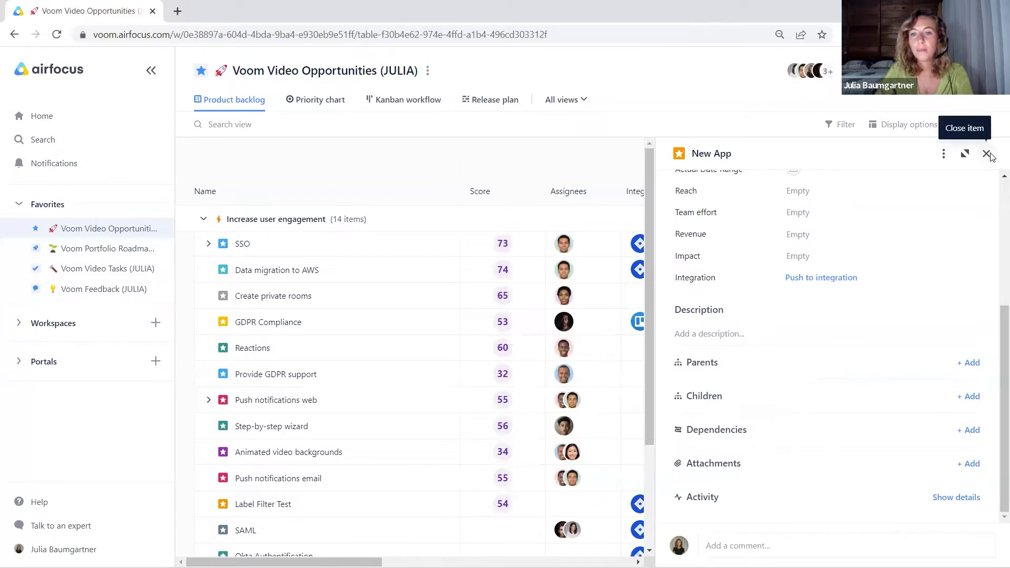
pyautogui.scroll(-3, 556, 265)
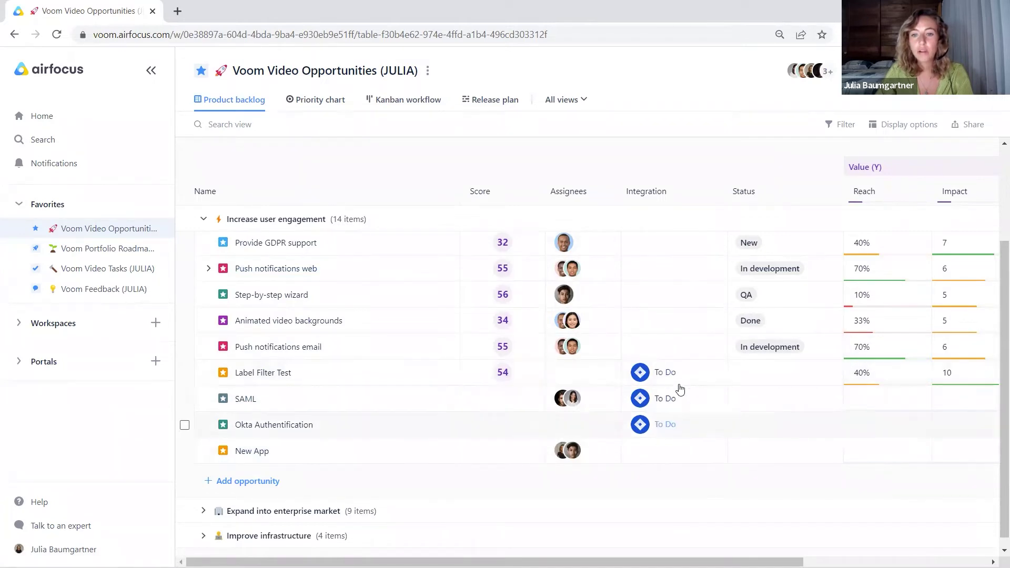
pyautogui.scroll(3, 677, 389)
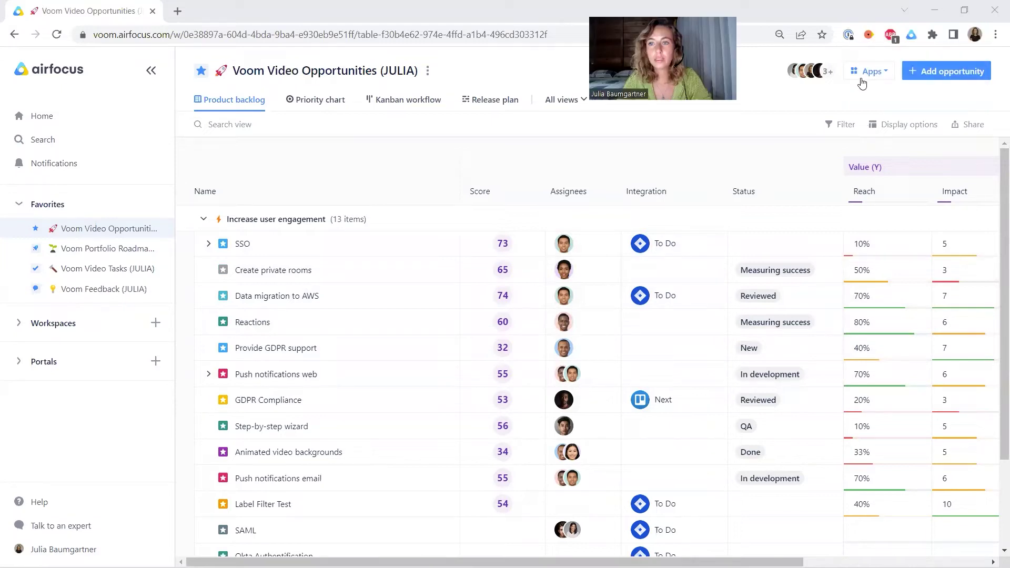
# Step: Open the workspace's integrations page and review the active, dev tool and feedback tool integrations
pyautogui.click(872, 72)
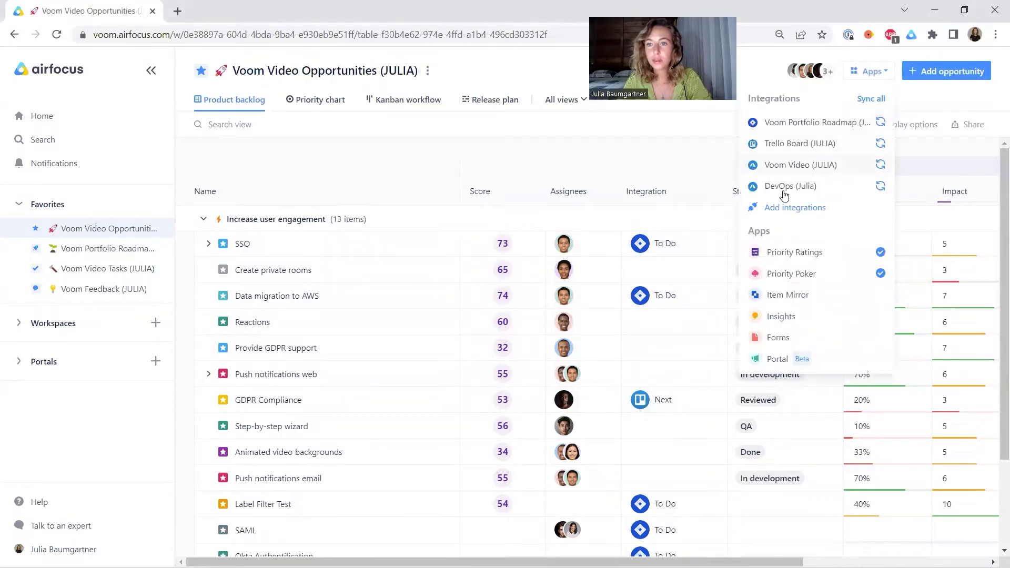
pyautogui.click(796, 209)
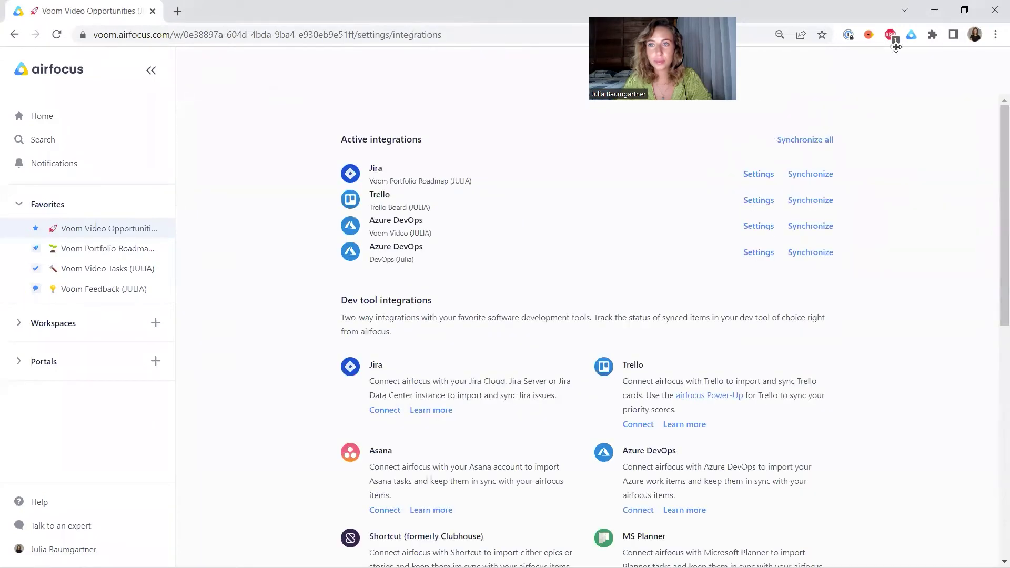
pyautogui.scroll(-4, 779, 169)
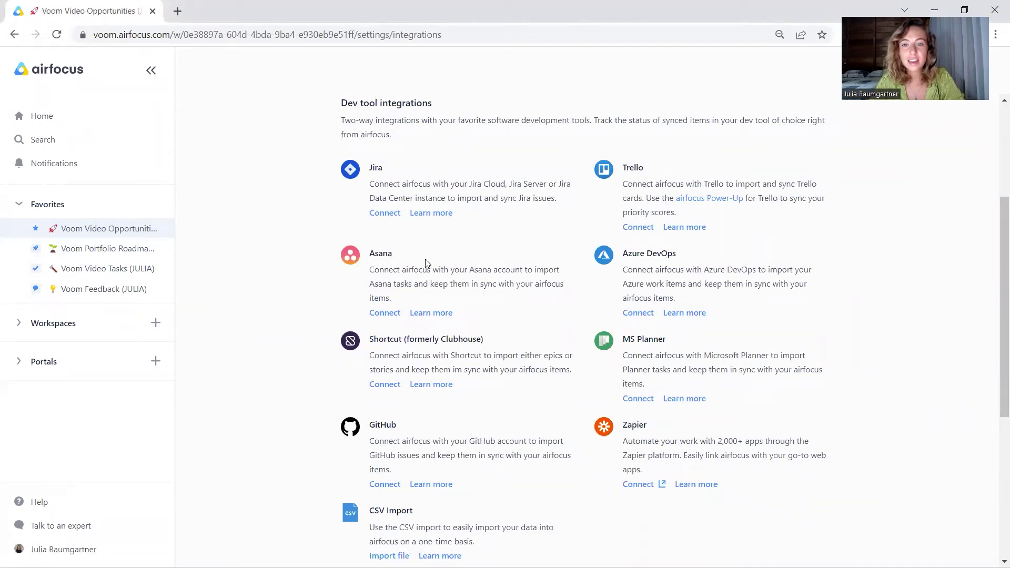
pyautogui.scroll(-4, 733, 254)
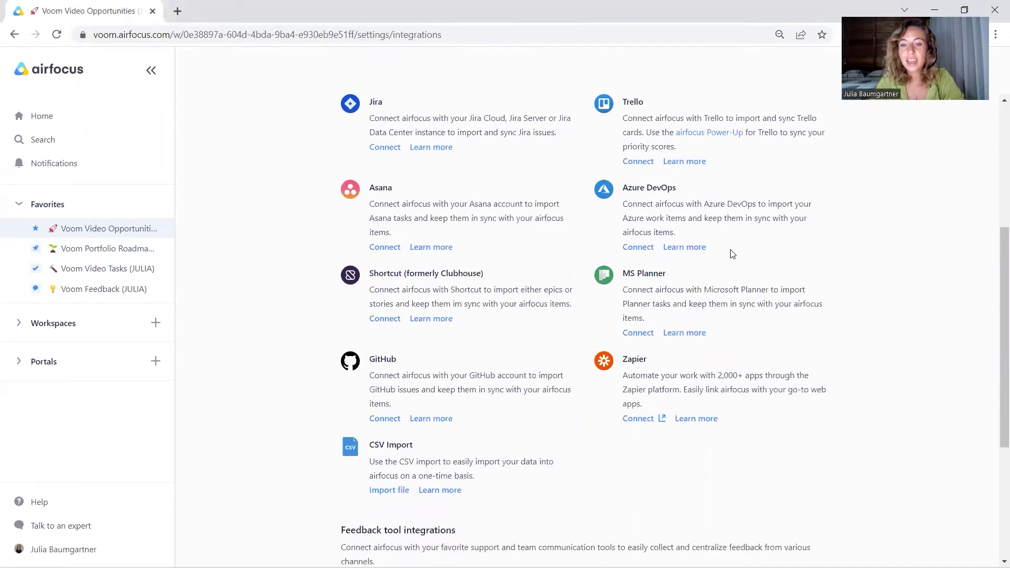
pyautogui.scroll(-2, 715, 241)
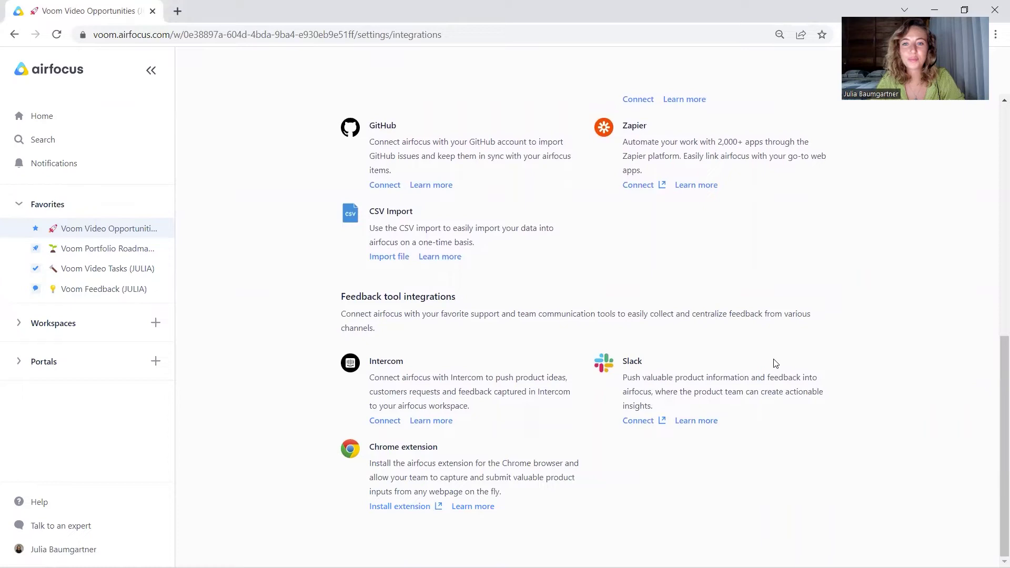
pyautogui.scroll(5, 773, 361)
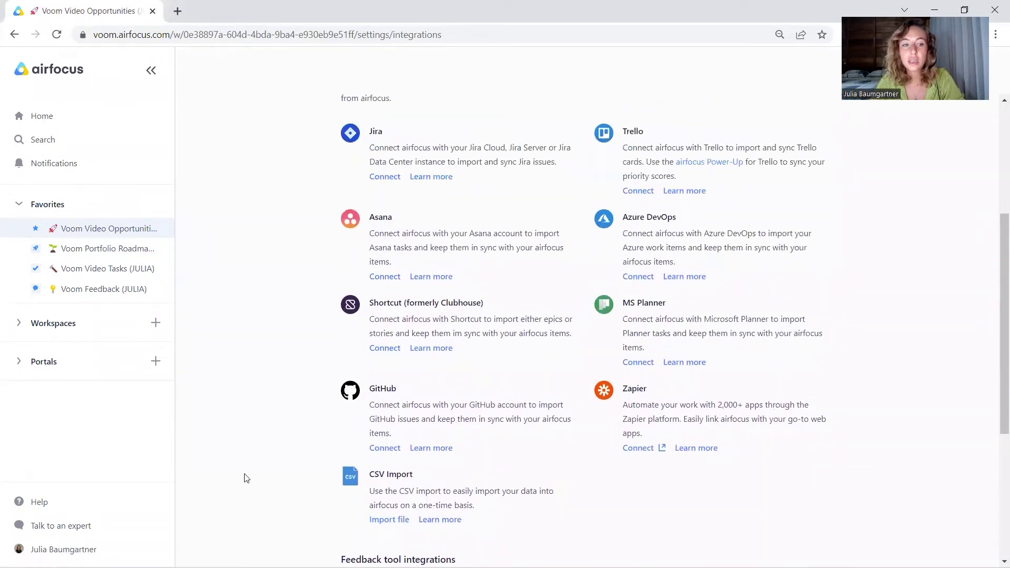
# Step: View the airfocus help center in its own browser page, and open and close the expert chat in the workspace
pyautogui.click(36, 502)
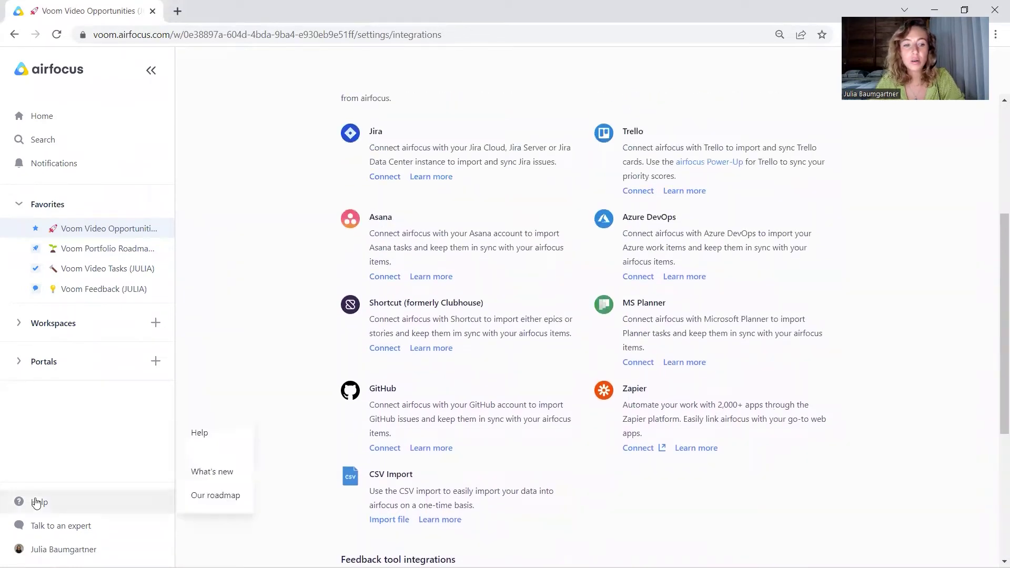
pyautogui.click(203, 433)
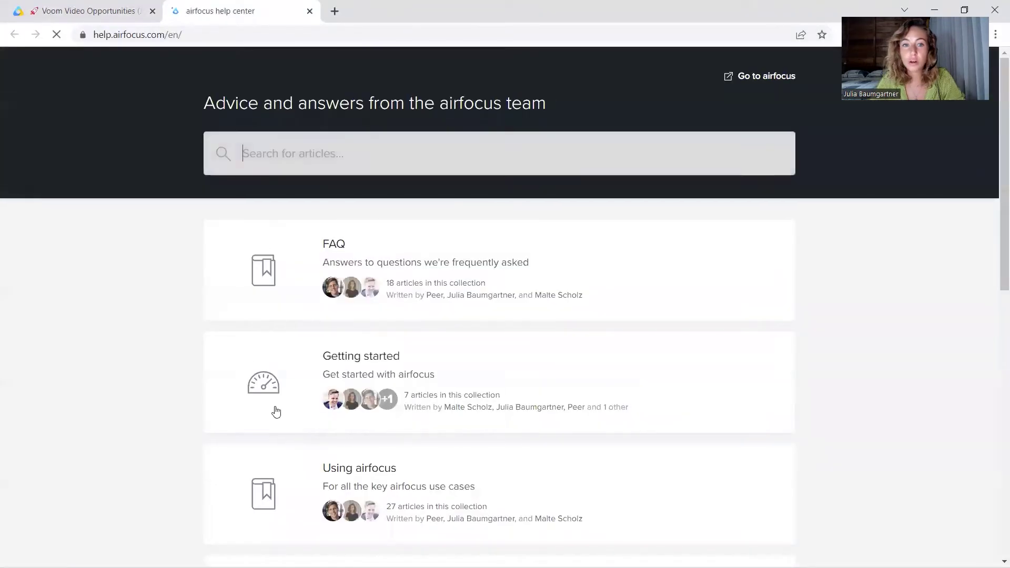
pyautogui.click(90, 11)
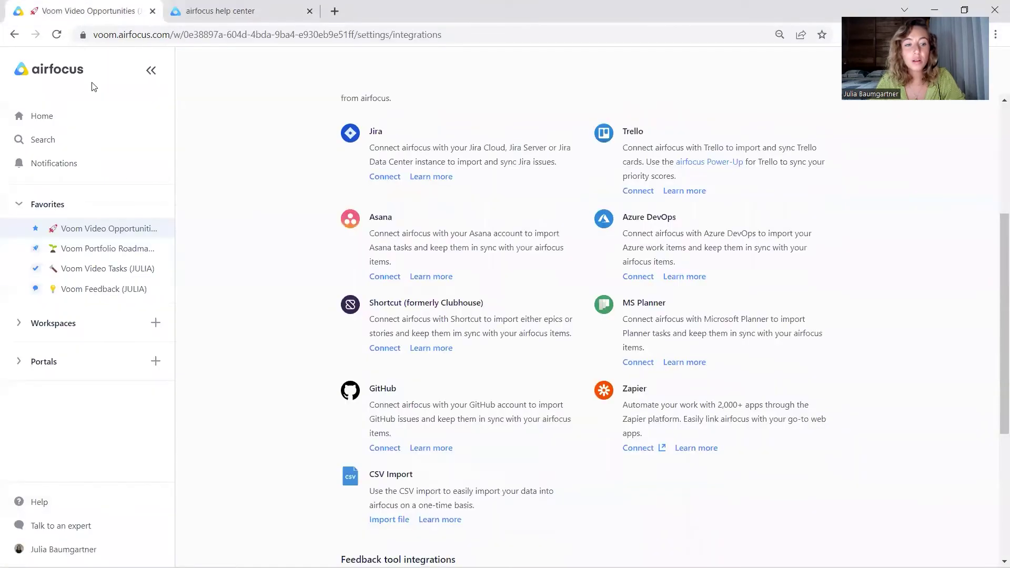
pyautogui.click(62, 528)
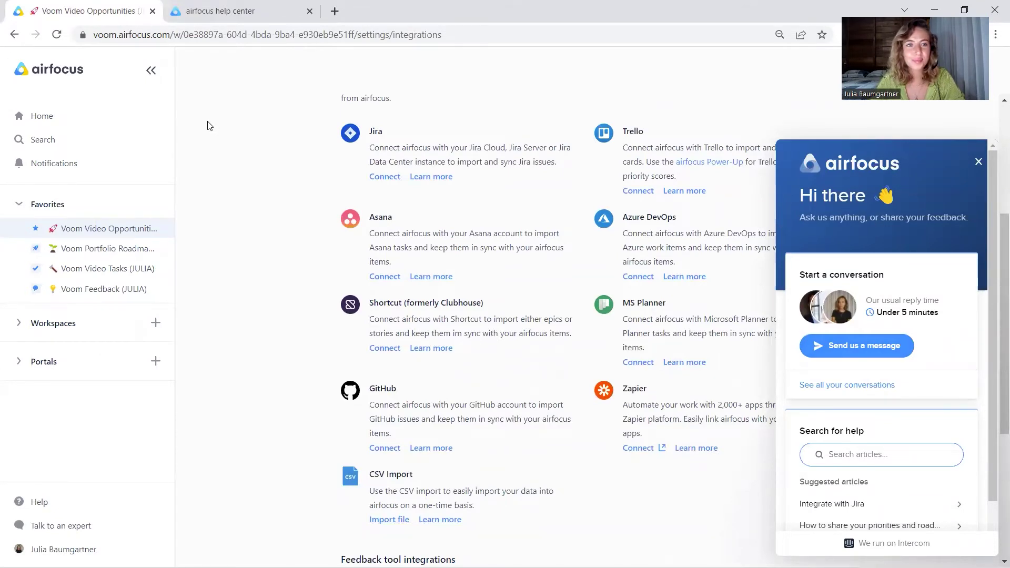
pyautogui.click(979, 162)
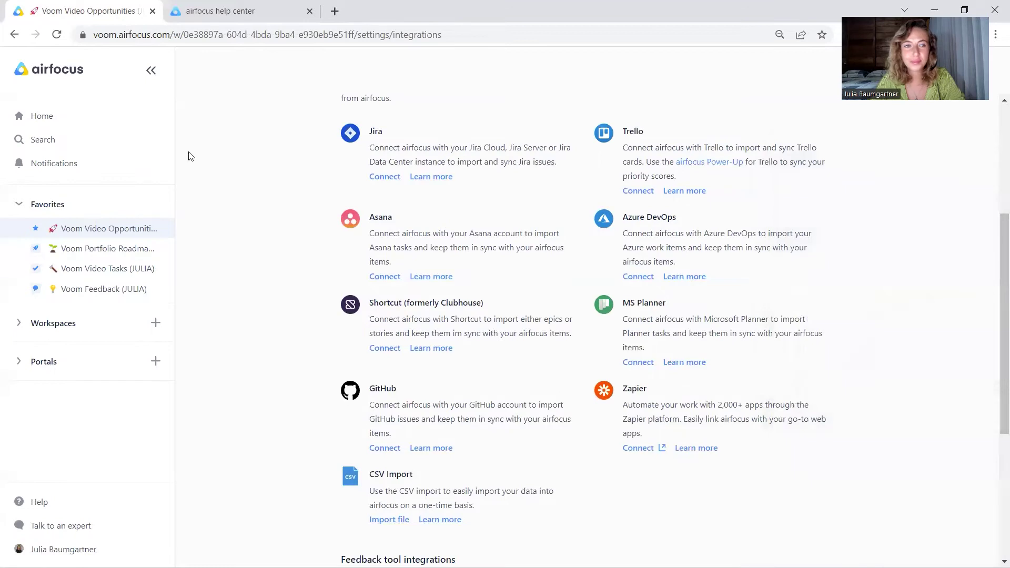
# Step: Return to the Voom Video Opportunities backlog and expand the Value (Y) factor's criteria in the Priority Ratings app
pyautogui.click(102, 230)
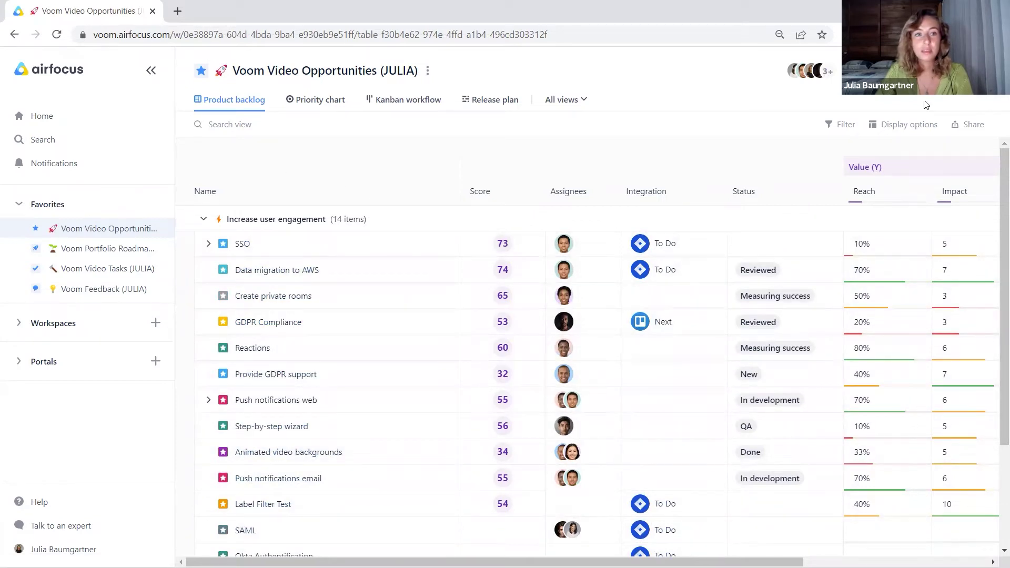
pyautogui.hscroll(3, 893, 300)
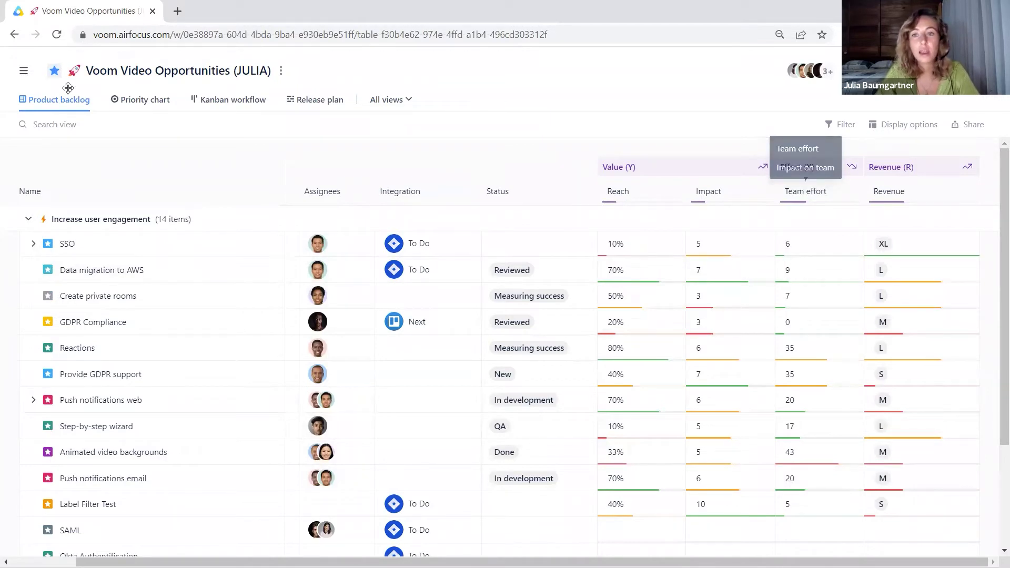
pyautogui.click(884, 71)
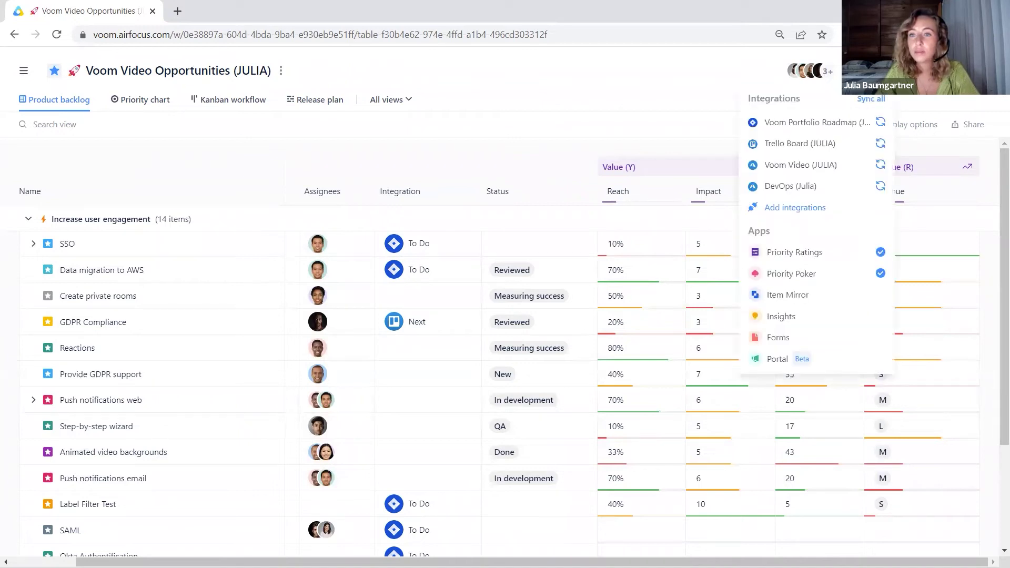
pyautogui.click(813, 255)
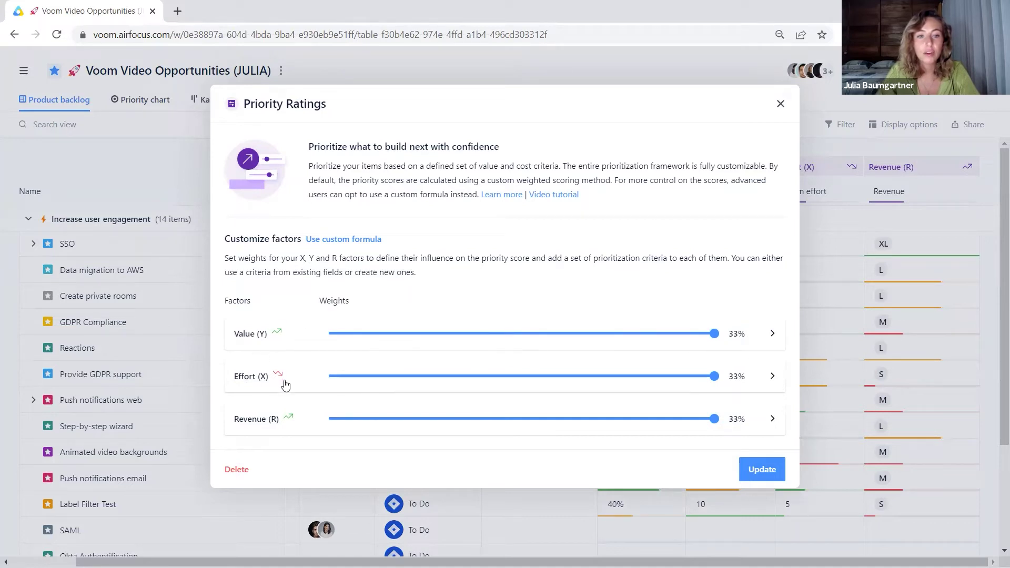
pyautogui.click(773, 334)
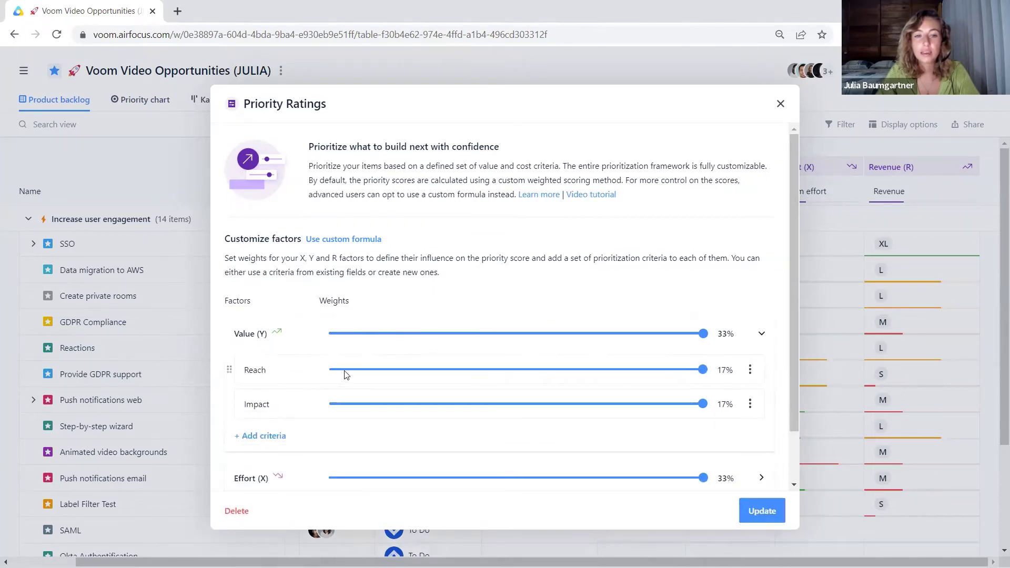
pyautogui.scroll(-1, 580, 410)
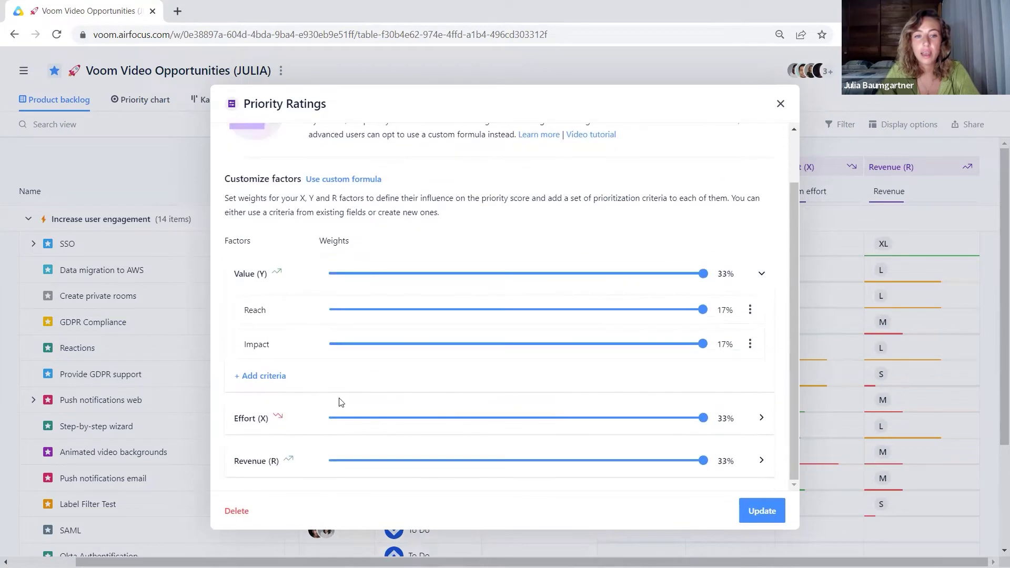
# Step: Check the fields available as additional Value (Y) criteria and open the field settings of the Reach criterion
pyautogui.click(272, 378)
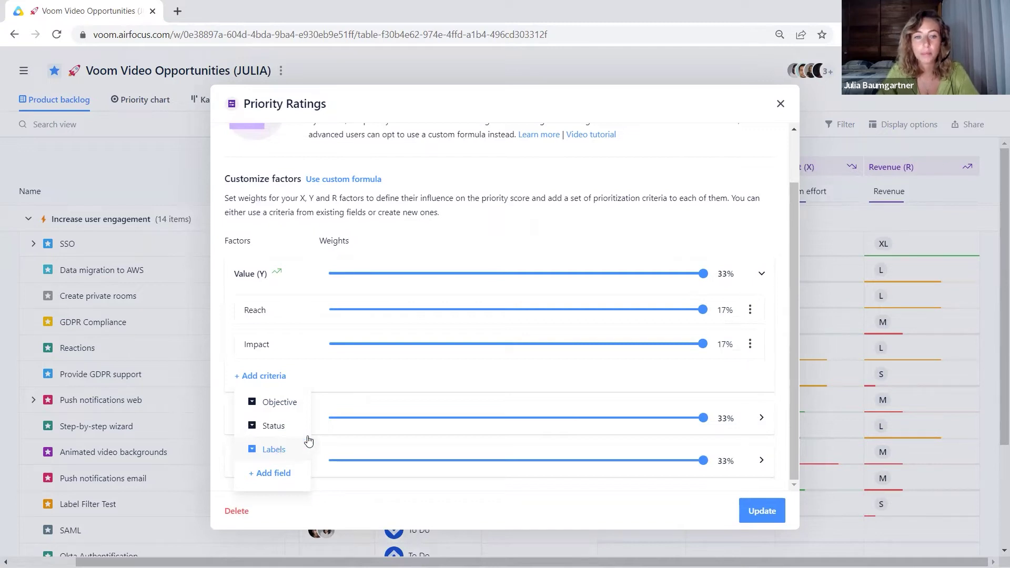
pyautogui.click(336, 379)
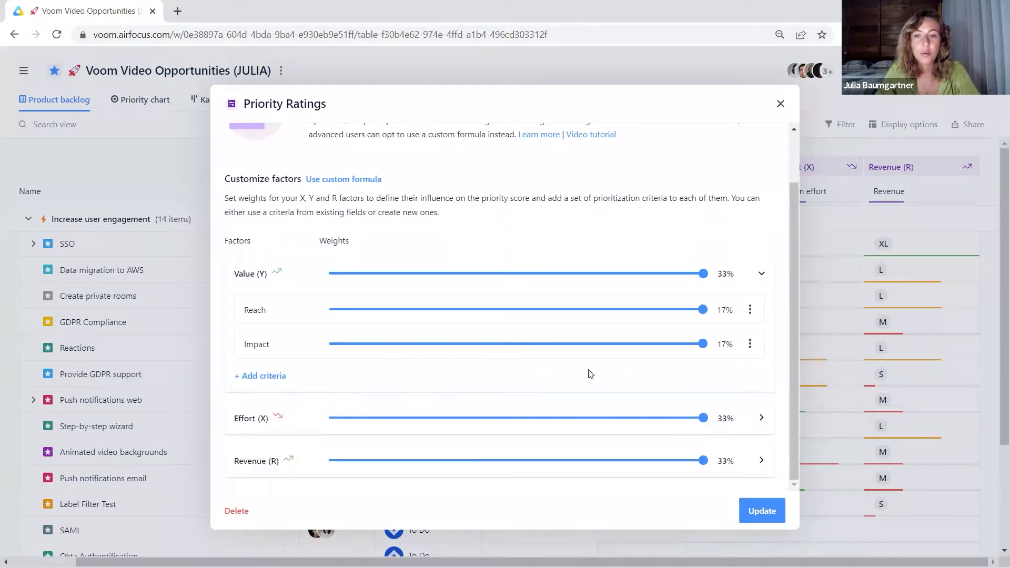
pyautogui.moveTo(231, 310)
pyautogui.mouseDown()
pyautogui.moveTo(228, 354)
pyautogui.moveTo(227, 311)
pyautogui.mouseUp()
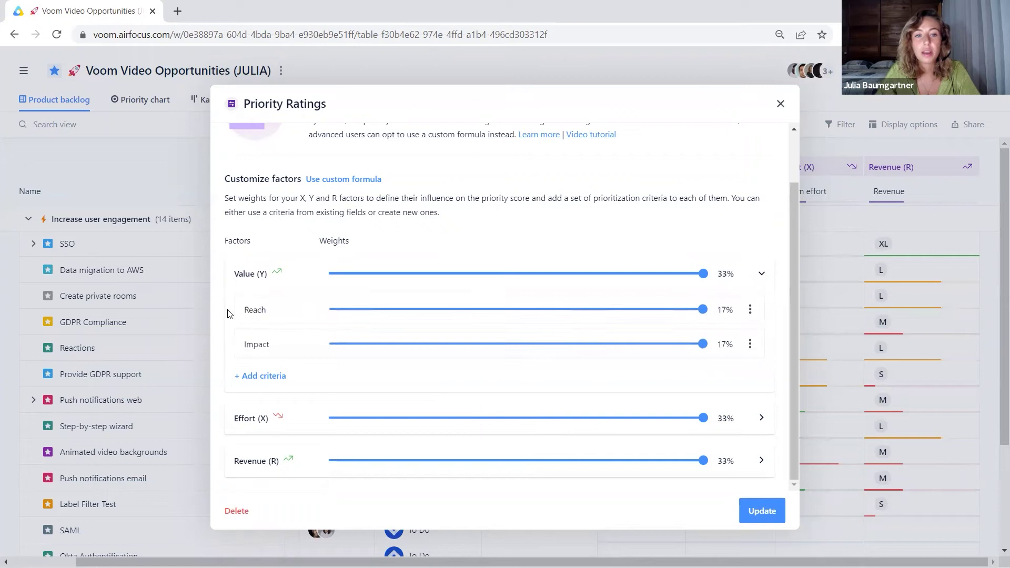
pyautogui.click(750, 312)
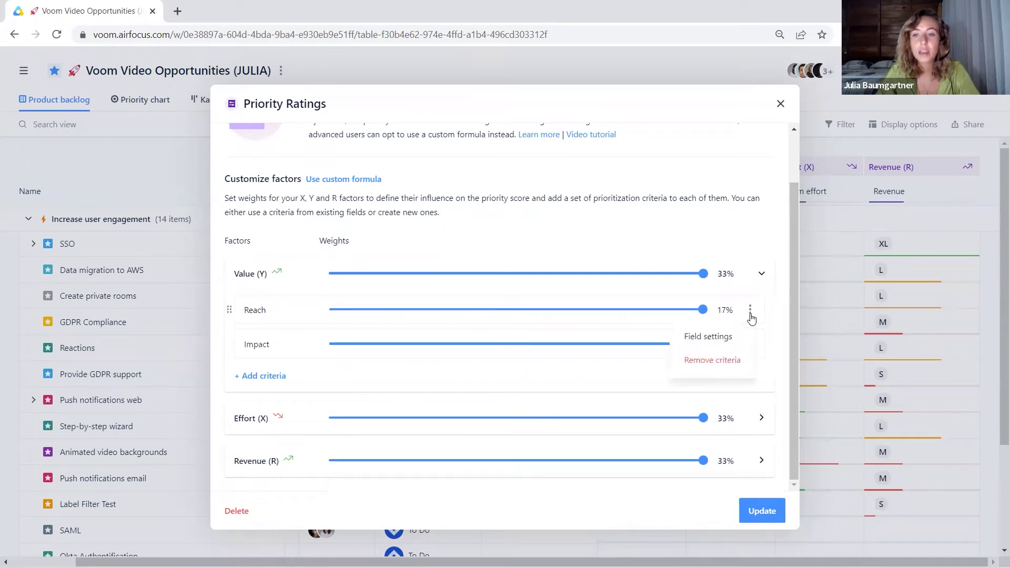
pyautogui.click(704, 339)
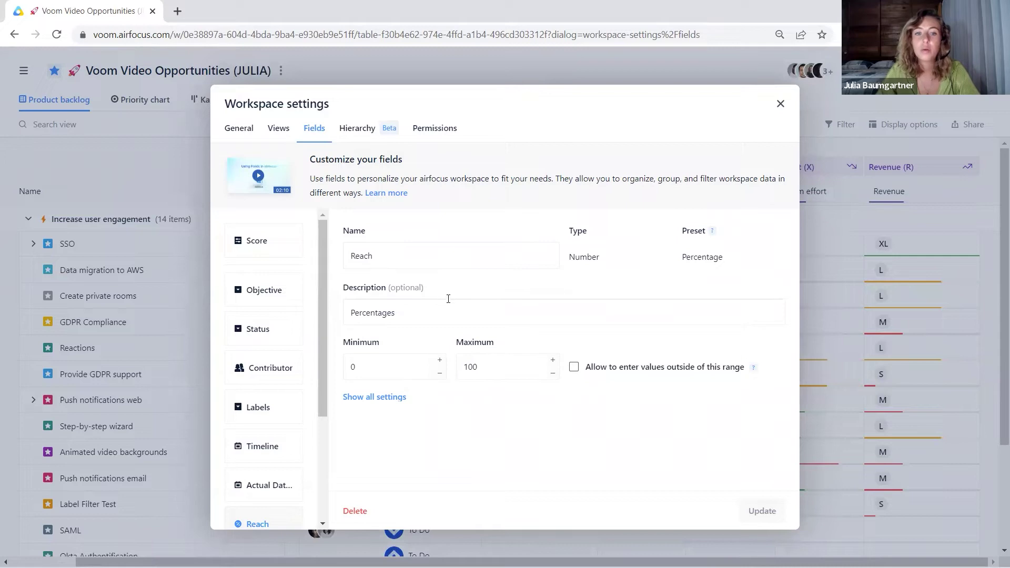
# Step: Show all settings of the Reach field, including unit and stepping, and return to the Priority Ratings settings
pyautogui.click(388, 396)
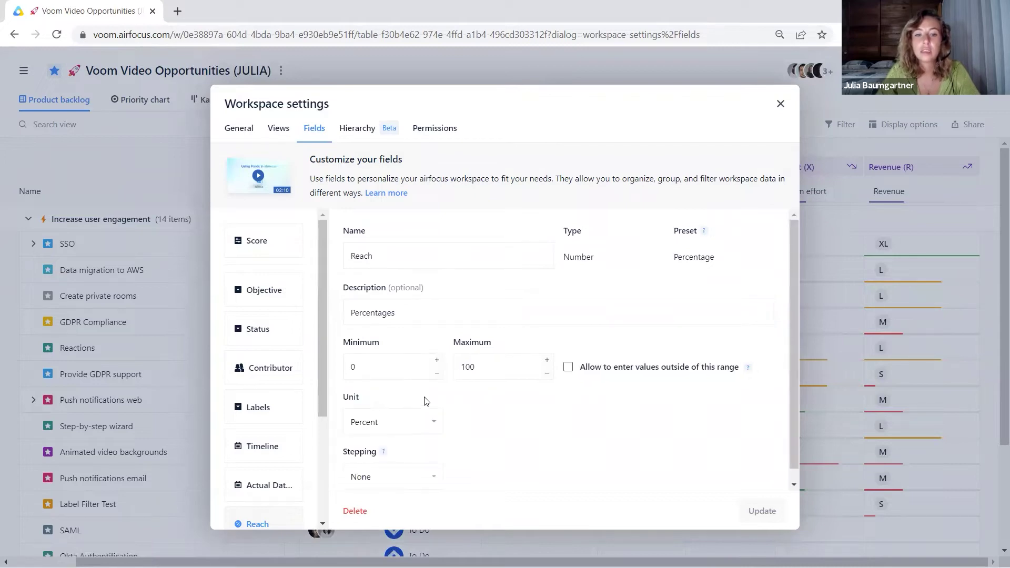
pyautogui.scroll(-1, 427, 401)
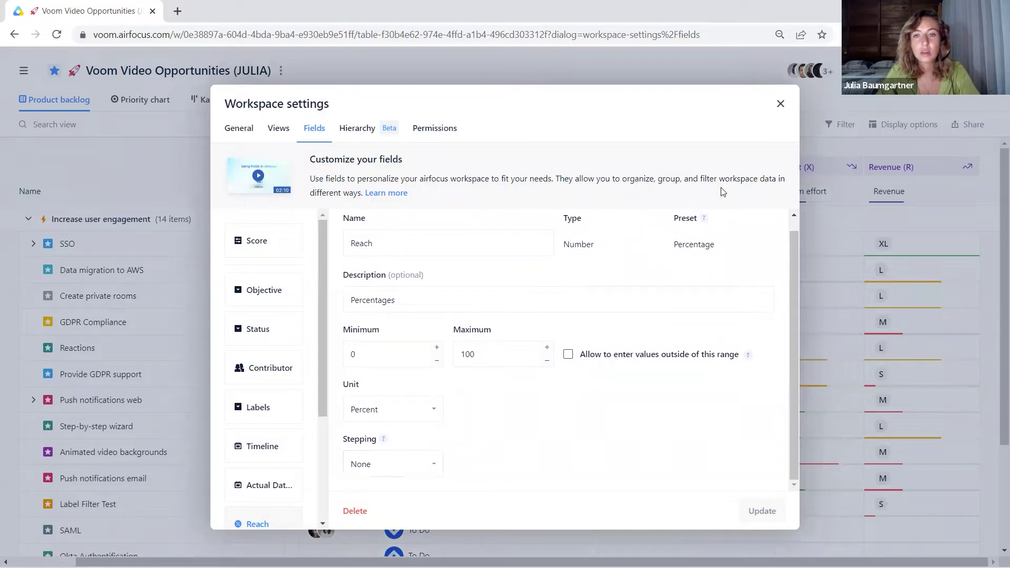
pyautogui.click(780, 106)
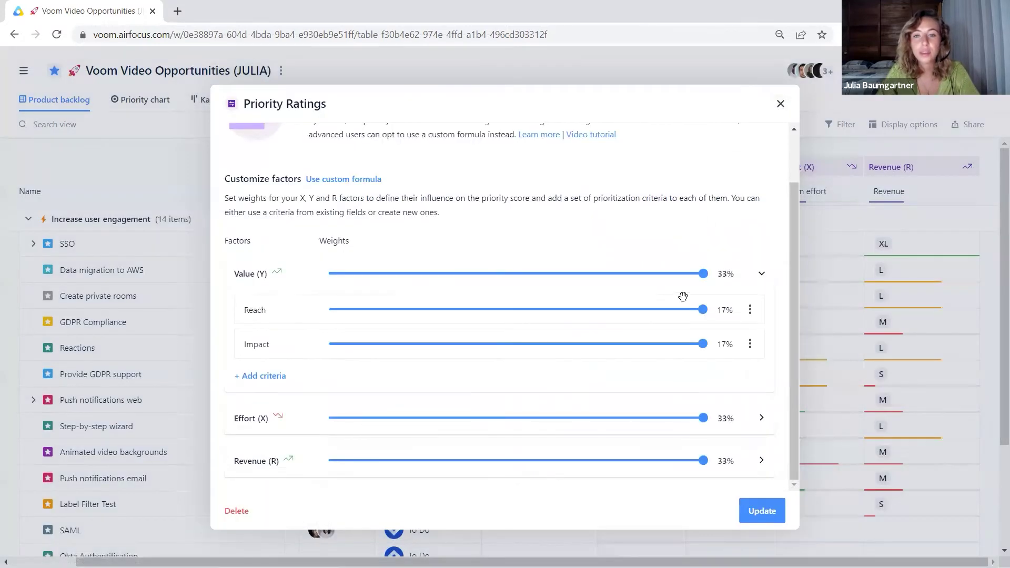
# Step: Try lowering the Value (Y) factor's weight to 20% and restore it to 33%
pyautogui.moveTo(704, 312); pyautogui.dragTo(733, 320)
pyautogui.moveTo(703, 286); pyautogui.dragTo(515, 294)
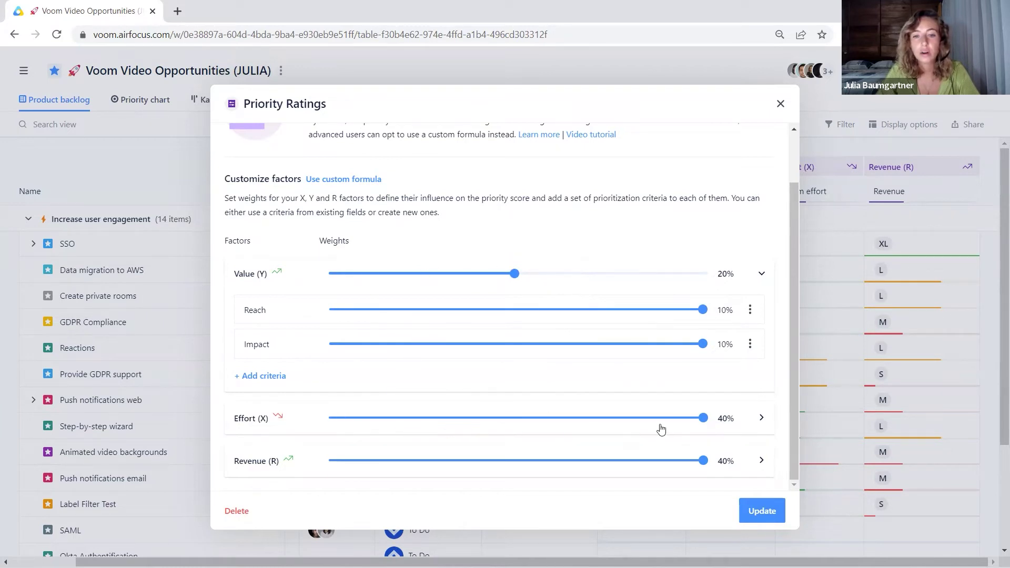
pyautogui.moveTo(514, 273); pyautogui.dragTo(722, 278)
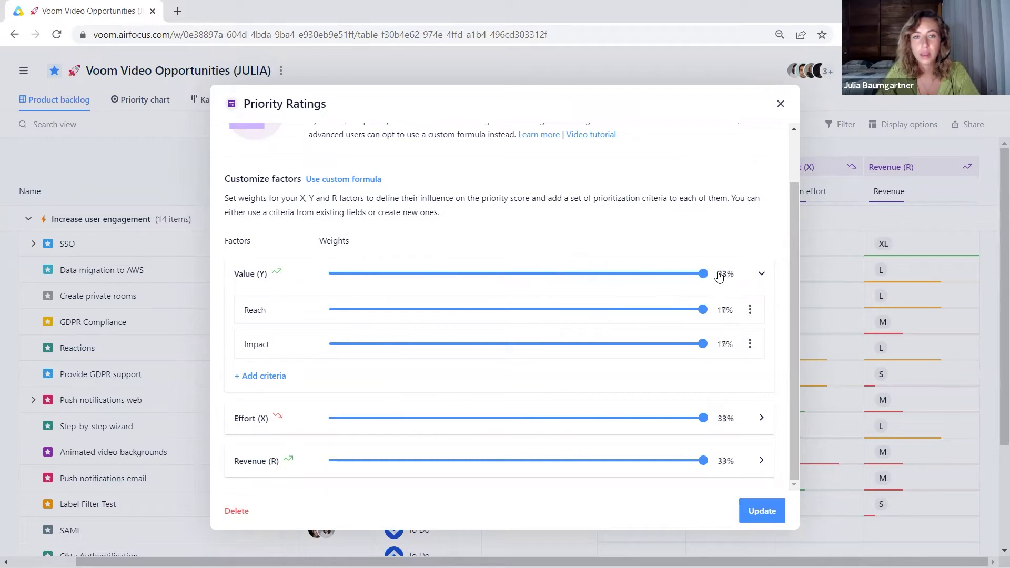
# Step: Review the custom formulas for the factors and the score, switch back to custom weighting, and close Priority Ratings without updating
pyautogui.click(356, 181)
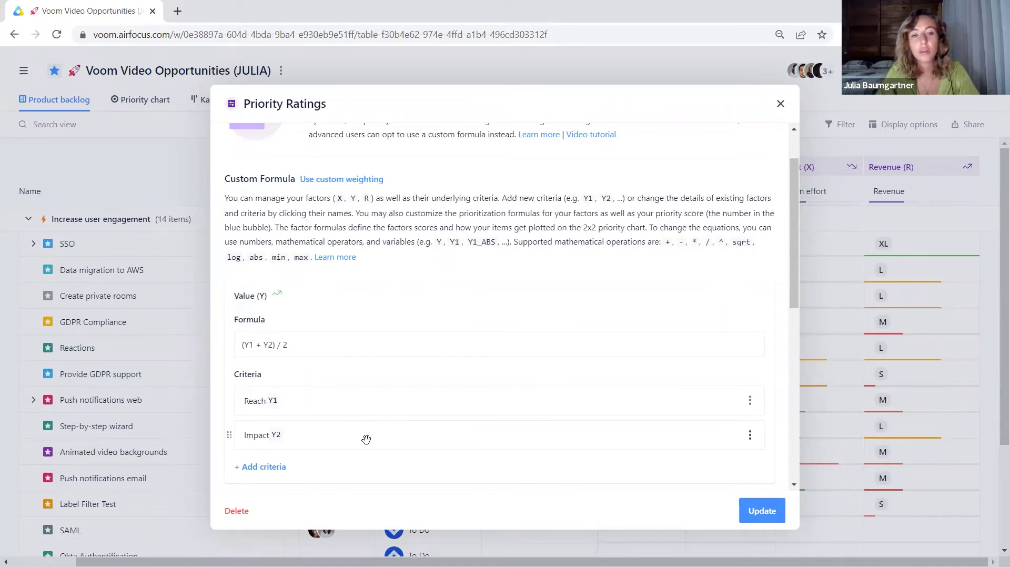
pyautogui.scroll(-2, 471, 327)
pyautogui.scroll(-5, 459, 309)
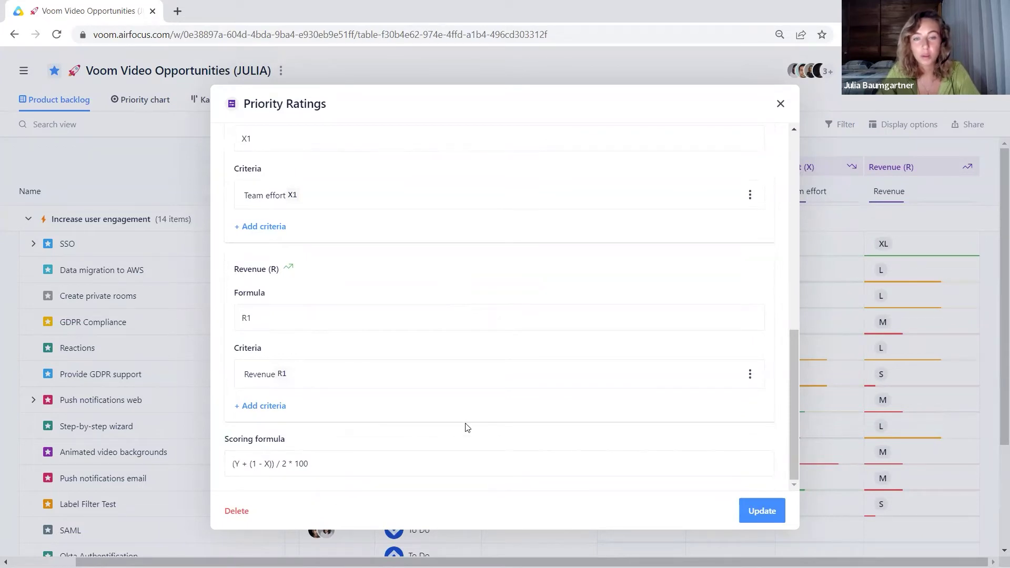
pyautogui.scroll(10, 466, 427)
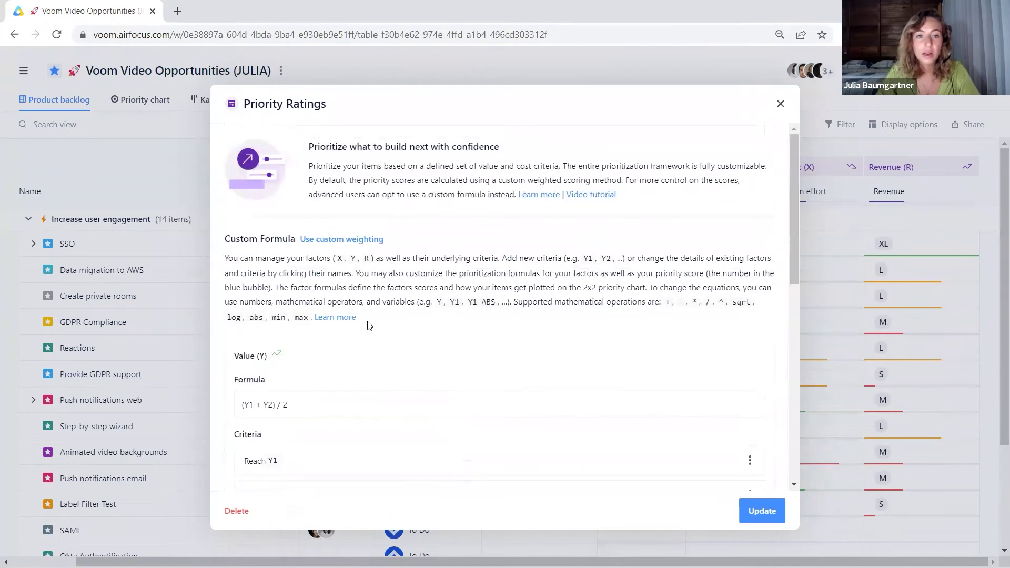
pyautogui.click(319, 243)
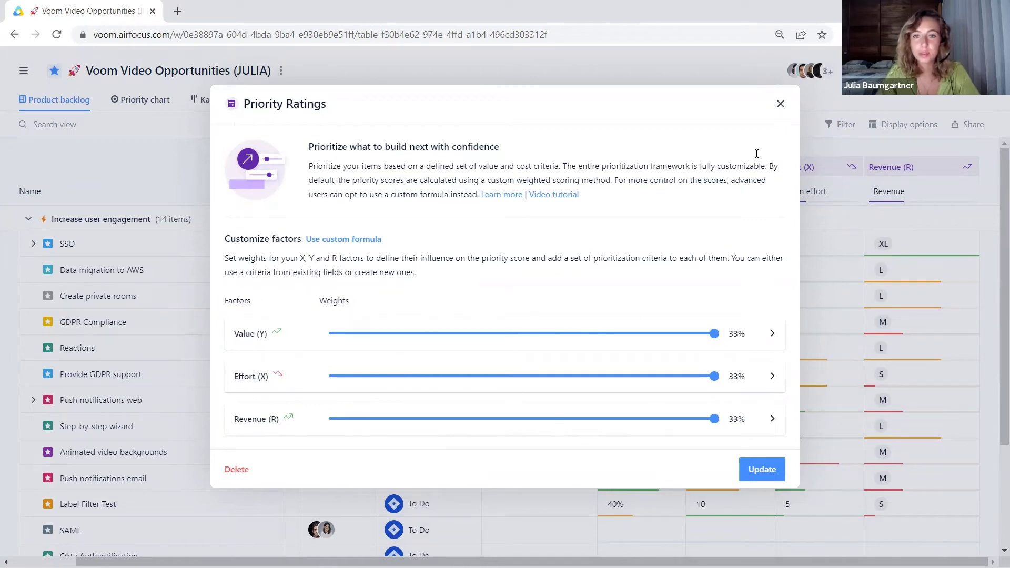
pyautogui.click(780, 106)
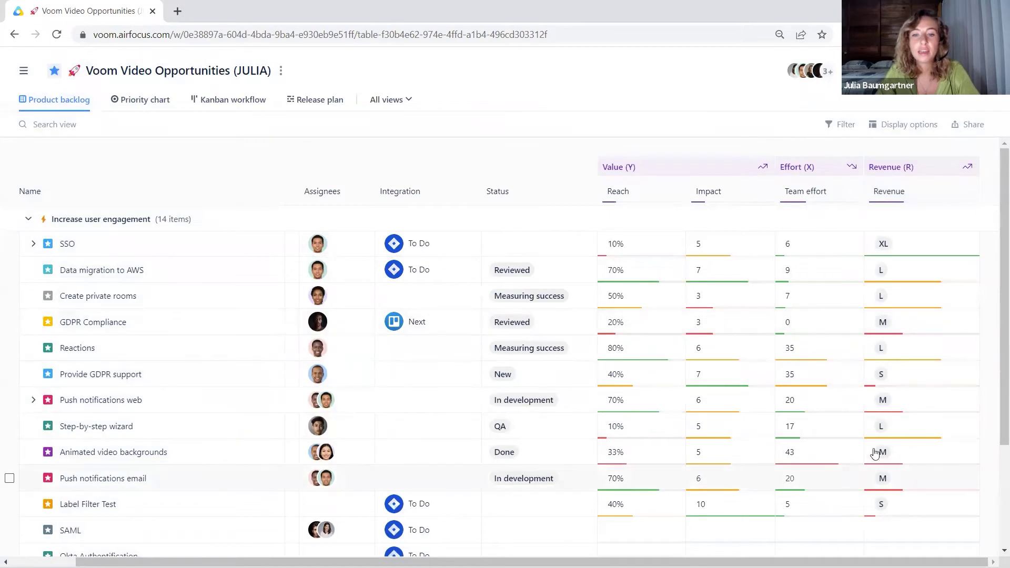
# Step: Set the New App item's Reach to 90% and its Impact to 8 in the product backlog
pyautogui.scroll(-3, 918, 293)
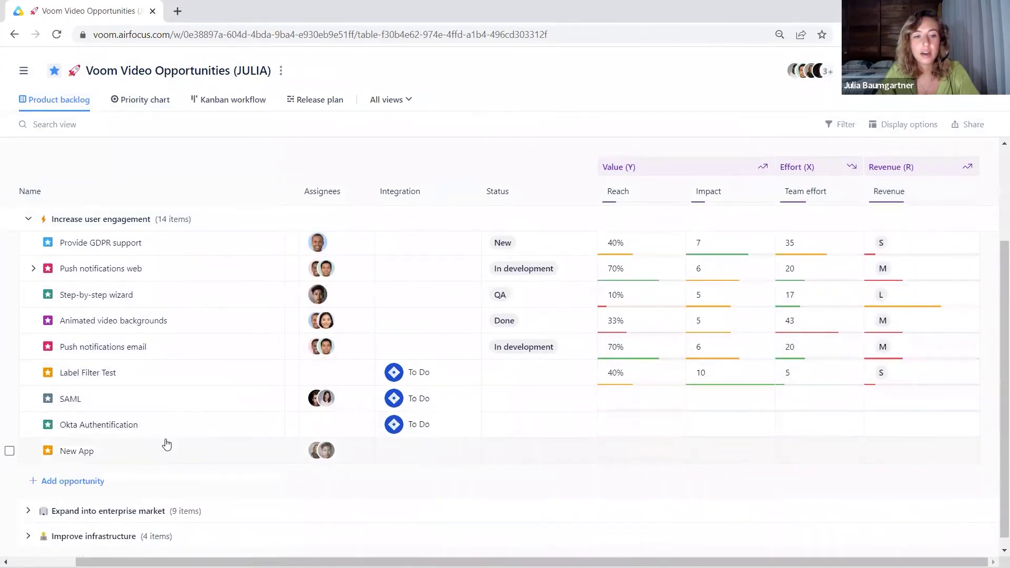
pyautogui.click(625, 454)
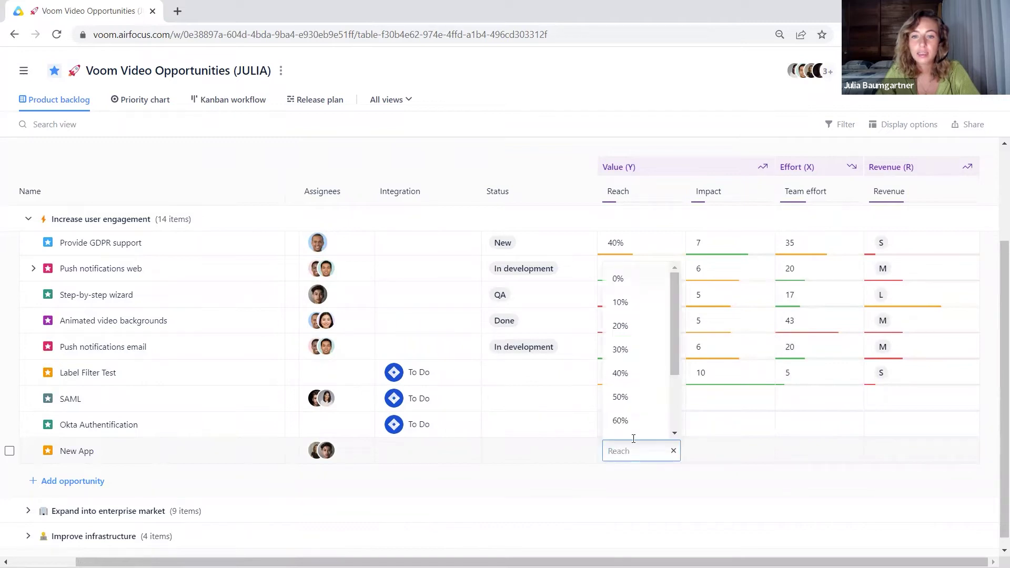
pyautogui.scroll(-2, 639, 411)
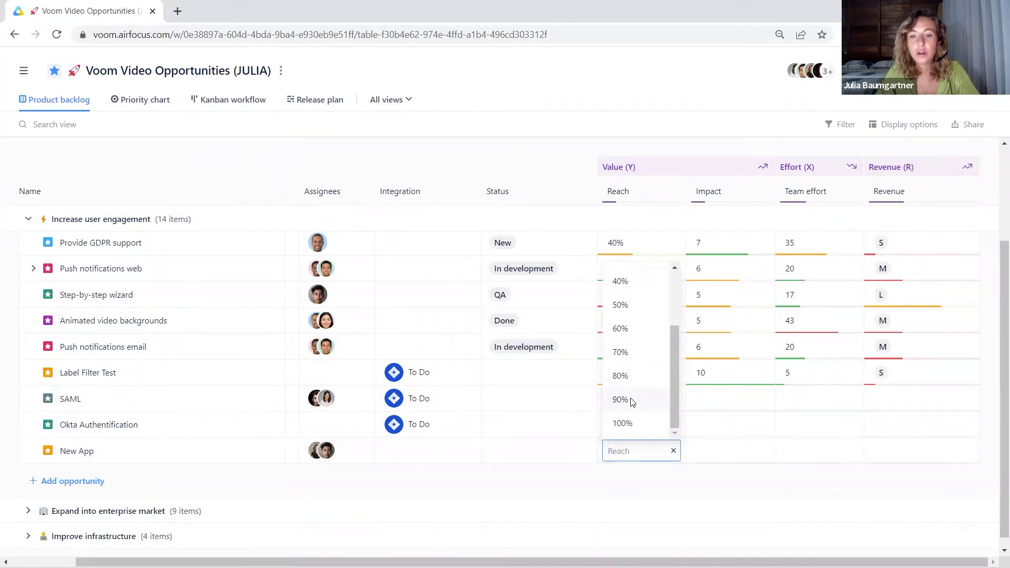
pyautogui.click(632, 403)
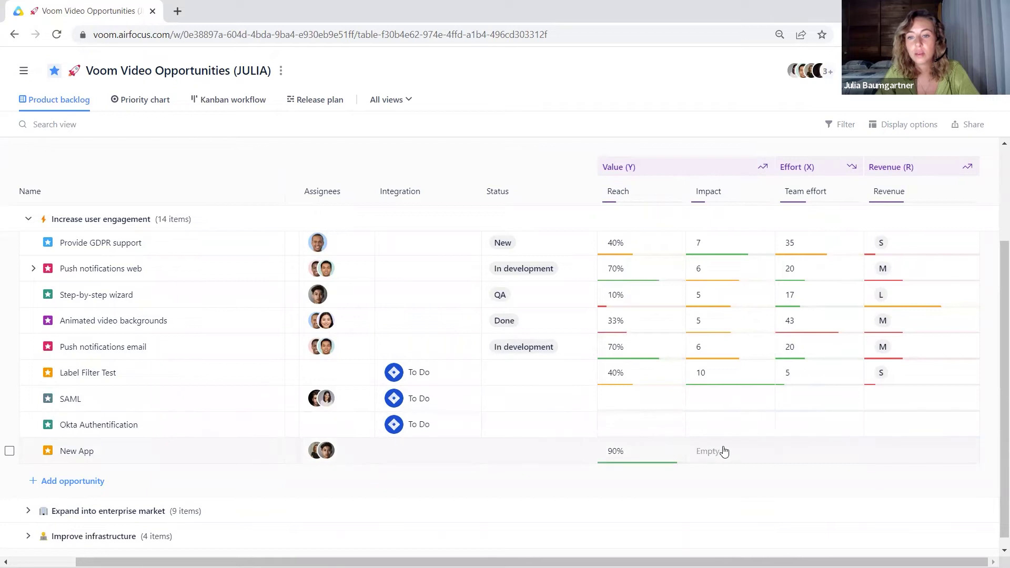
pyautogui.click(725, 448)
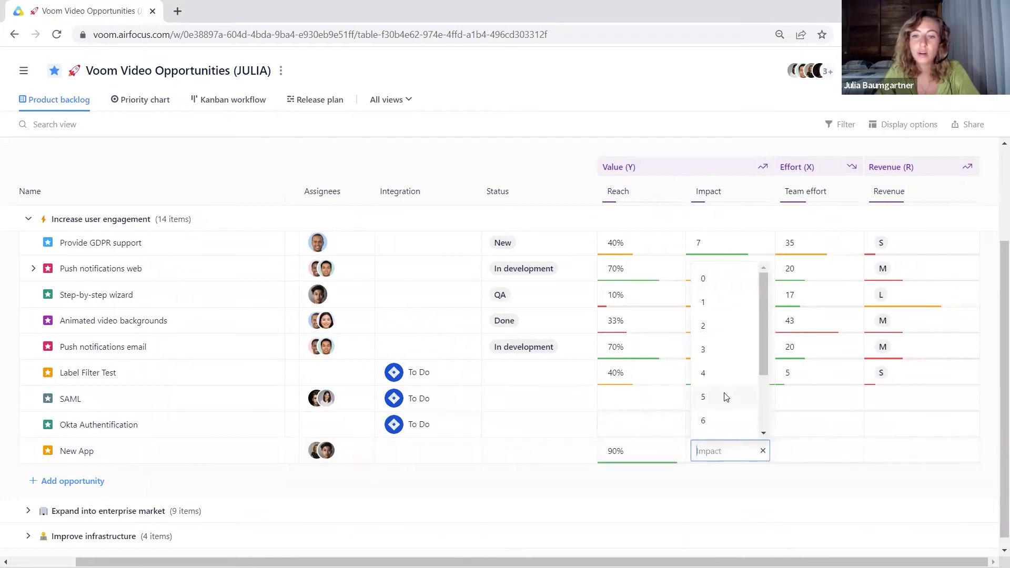
pyautogui.scroll(-2, 725, 396)
pyautogui.click(727, 375)
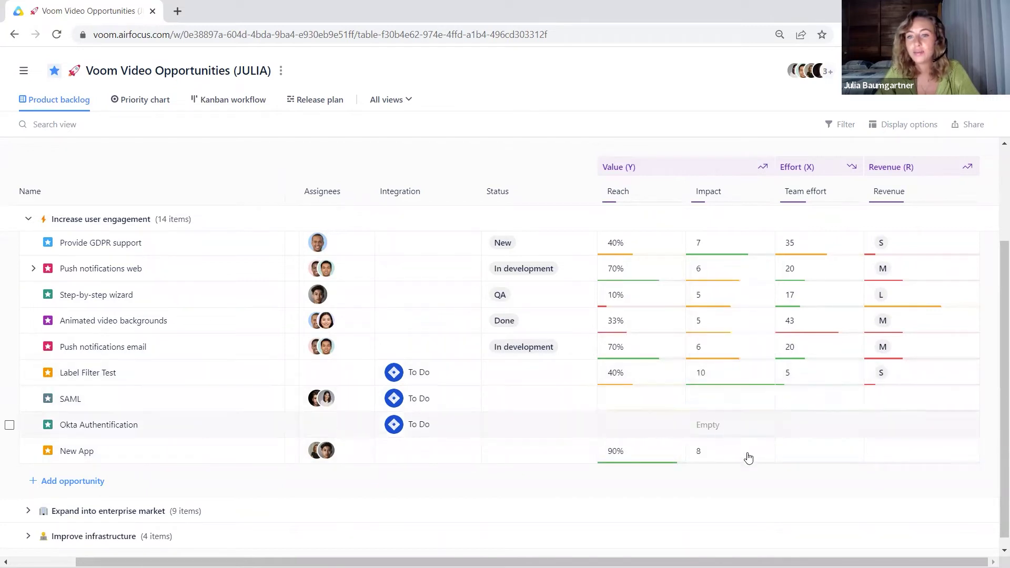
# Step: Set the New App item's Team effort to 5 and its Revenue to L
pyautogui.click(825, 450)
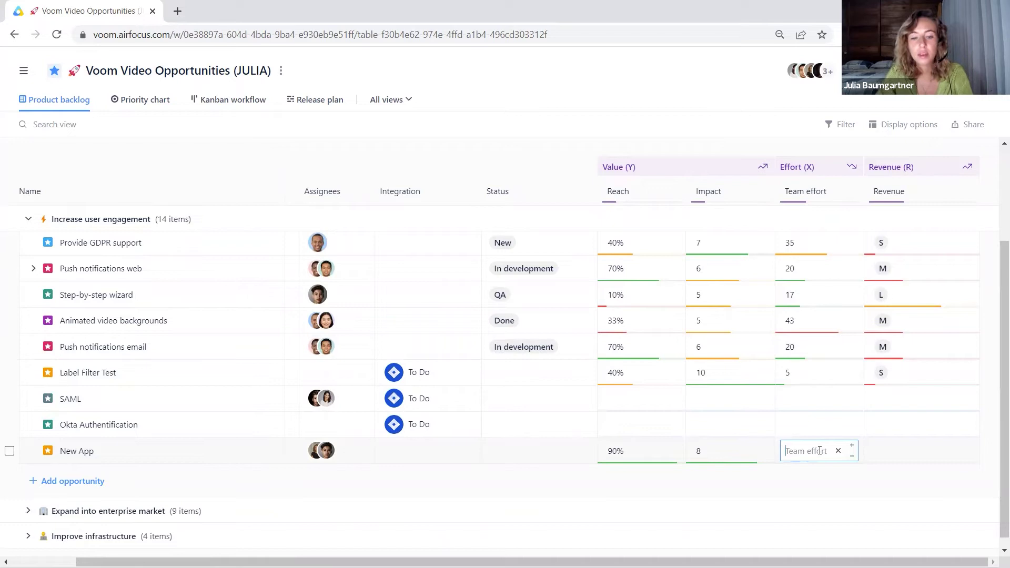
pyautogui.write('5')
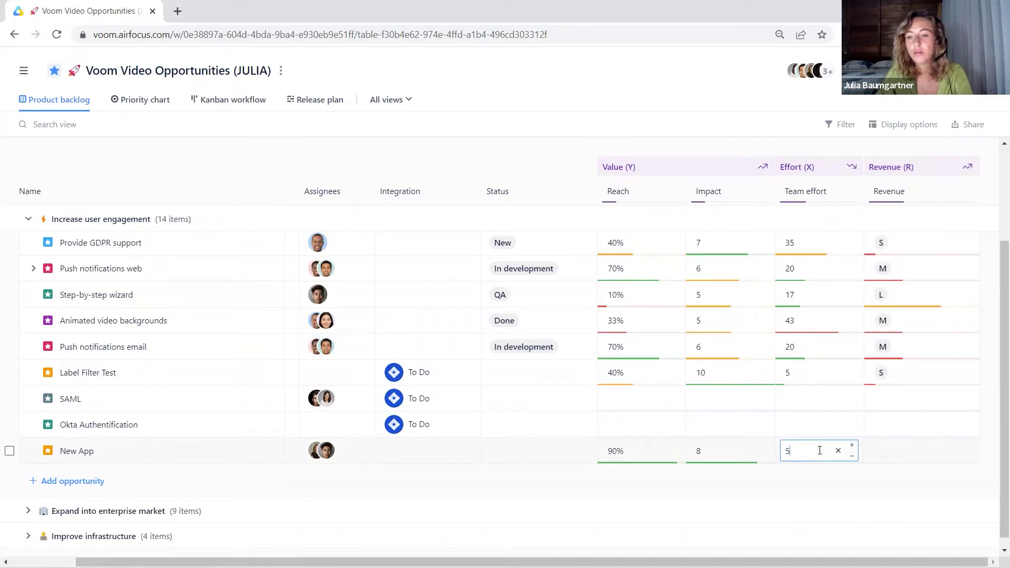
pyautogui.click(905, 456)
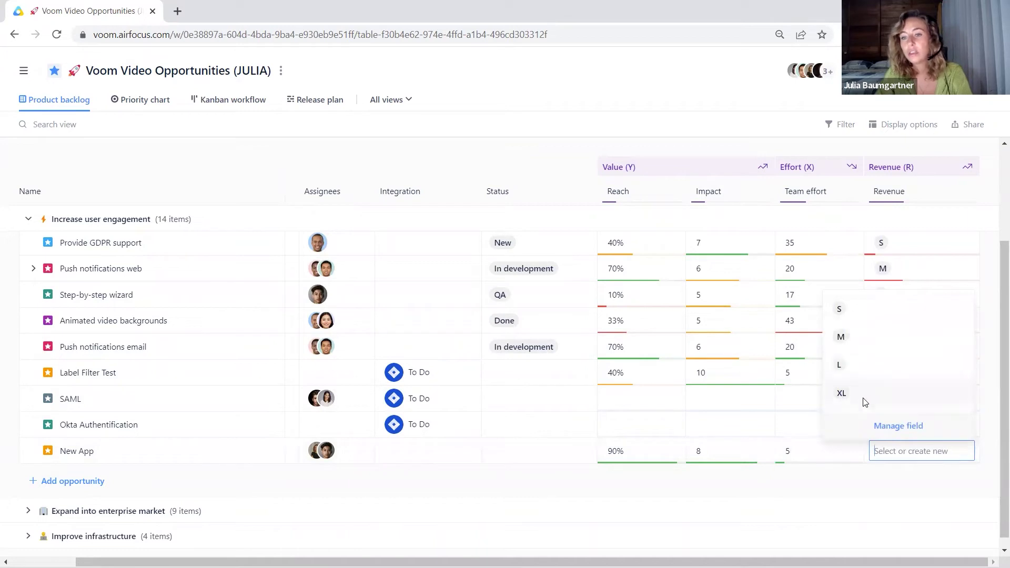
pyautogui.click(876, 372)
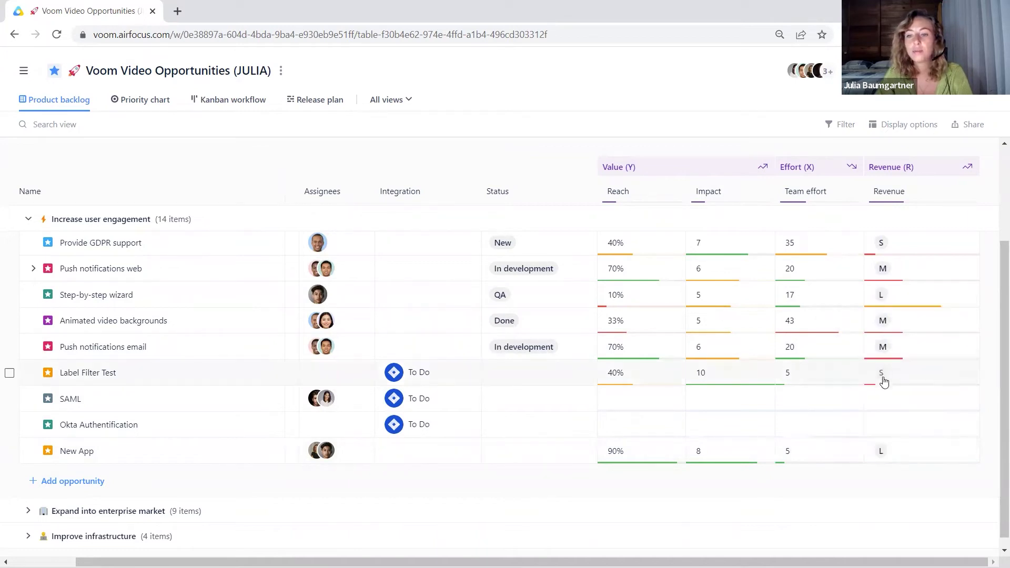
# Step: Check the New App item's score in the backlog and look over the workspace's list of integrations and apps
pyautogui.hscroll(-2, 669, 446)
pyautogui.hscroll(-1, 669, 447)
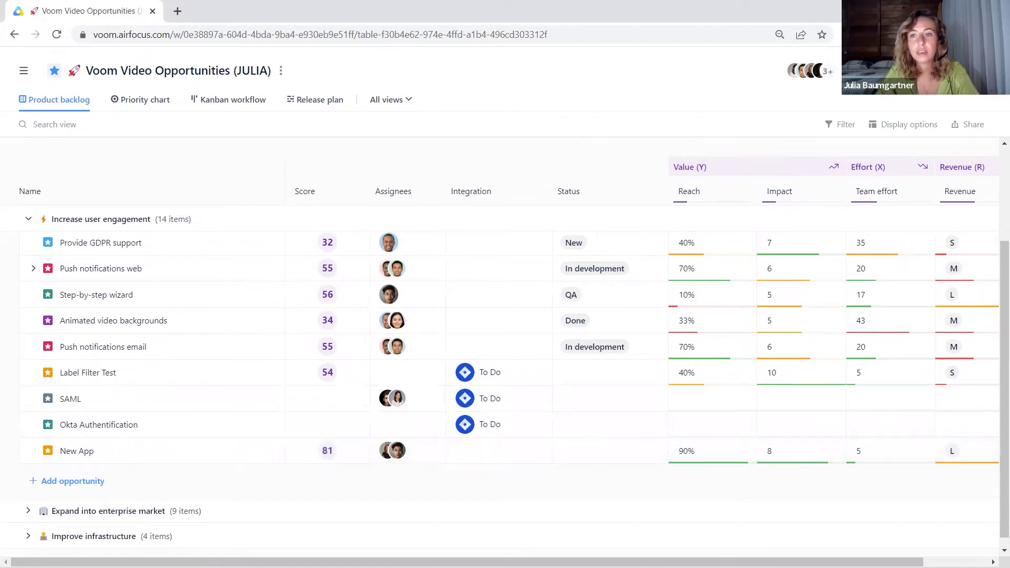
pyautogui.click(884, 71)
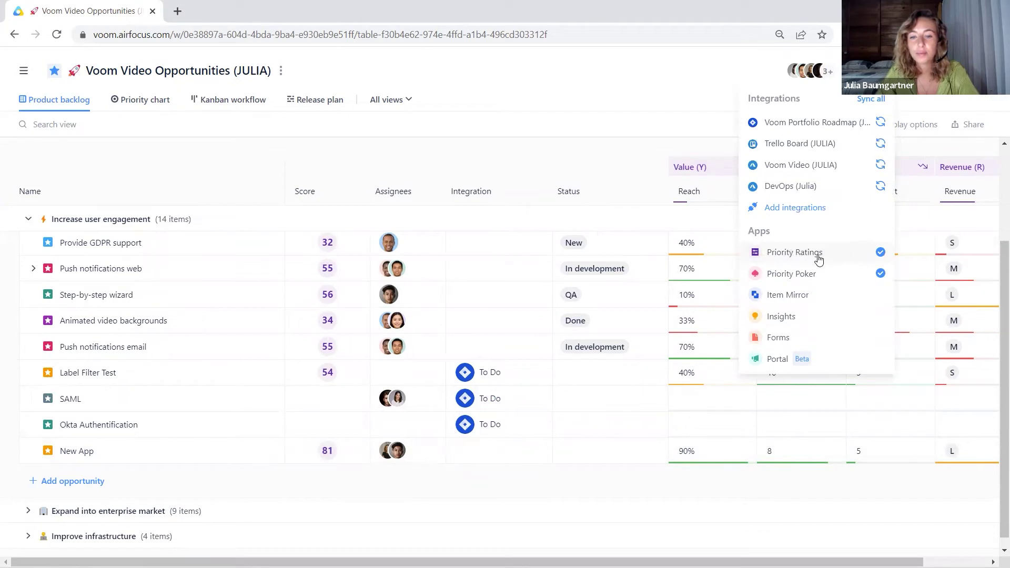
pyautogui.click(579, 489)
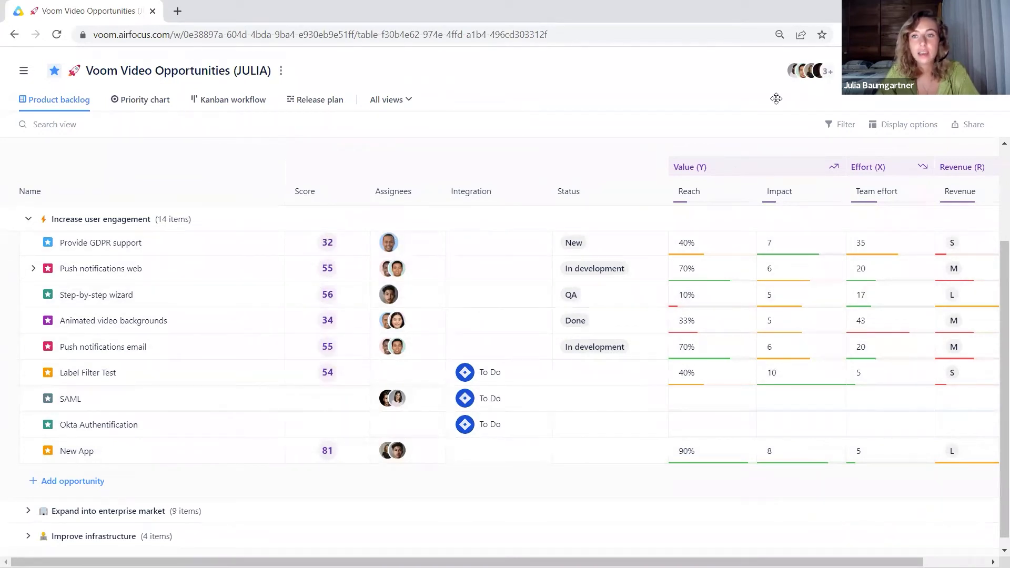
# Step: Show the priority chart and open the Quick wins corner label for editing, closing it without changes
pyautogui.click(145, 102)
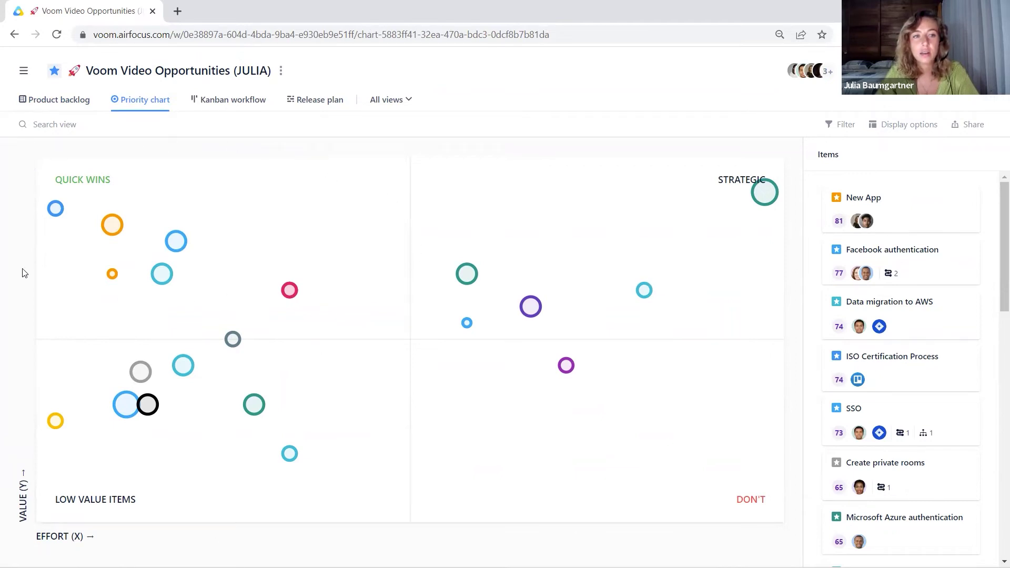
pyautogui.click(82, 181)
pyautogui.moveTo(343, 170); pyautogui.dragTo(284, 173)
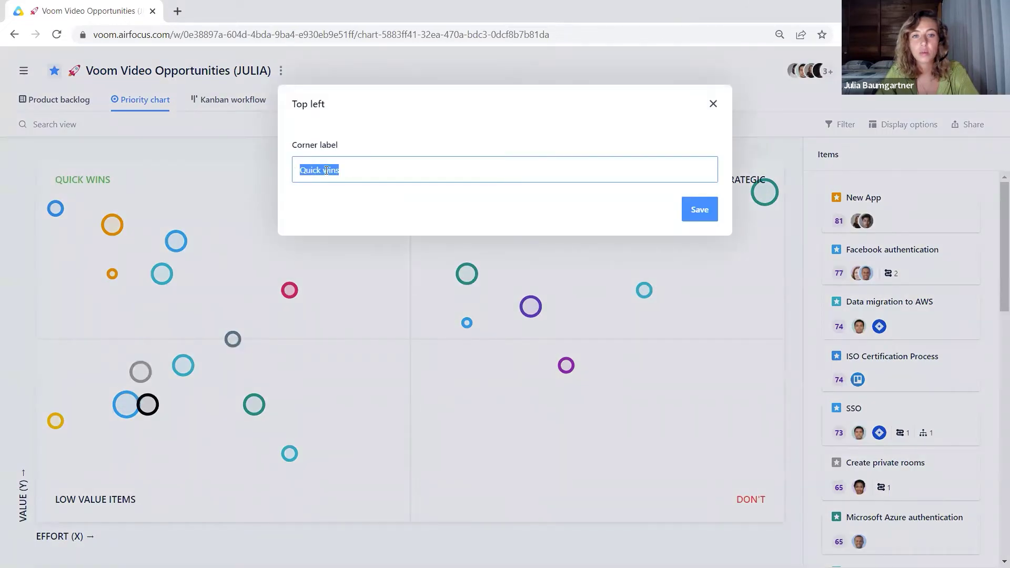
pyautogui.click(714, 104)
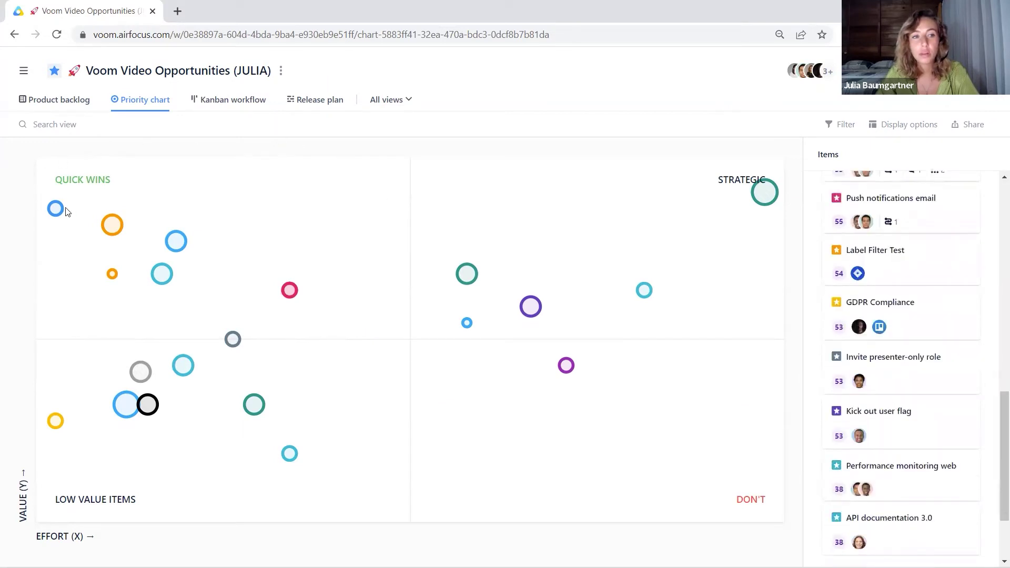
# Step: Inspect individual item bubbles across the priority chart's quadrants, including Microsoft Azure authentication, Provide GDPR support, Reactions and Push notifications email
pyautogui.moveTo(55, 210)
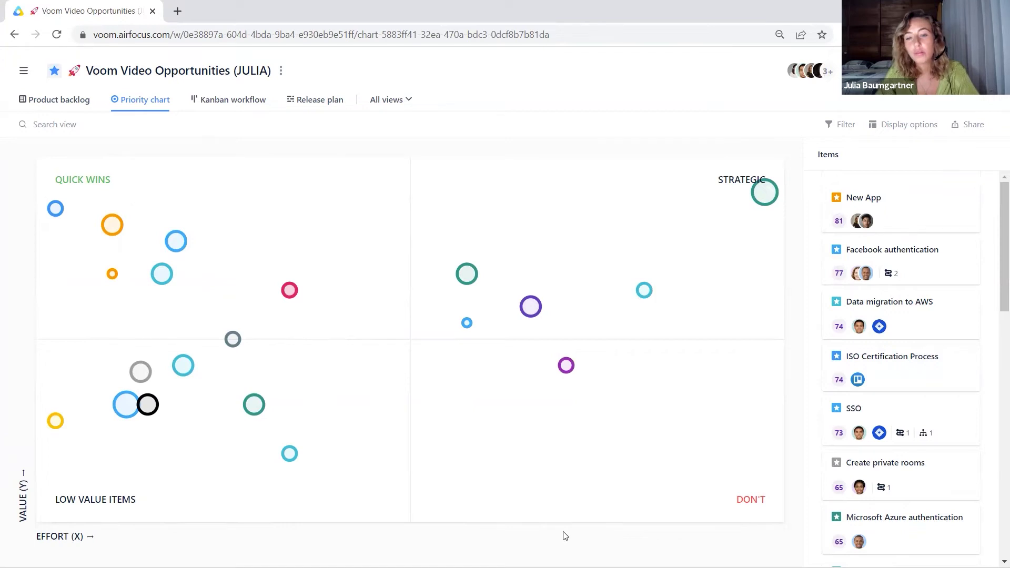
pyautogui.moveTo(567, 366)
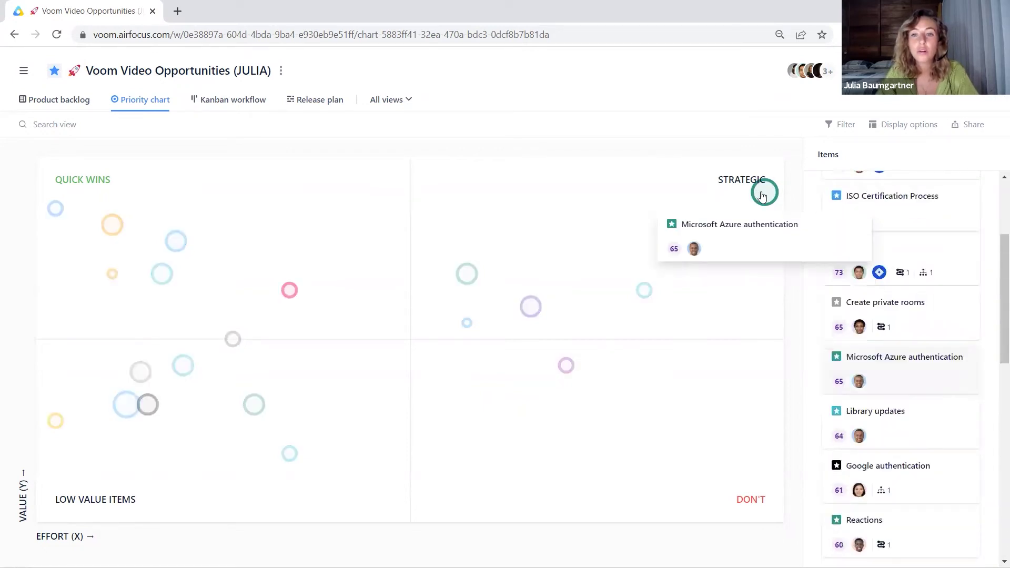
pyautogui.moveTo(775, 194)
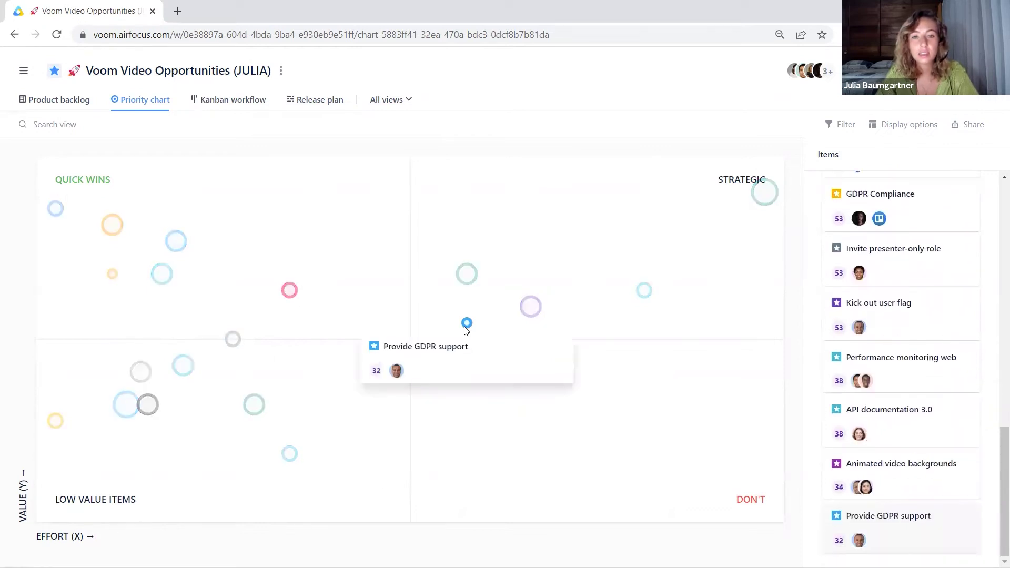
pyautogui.moveTo(466, 283)
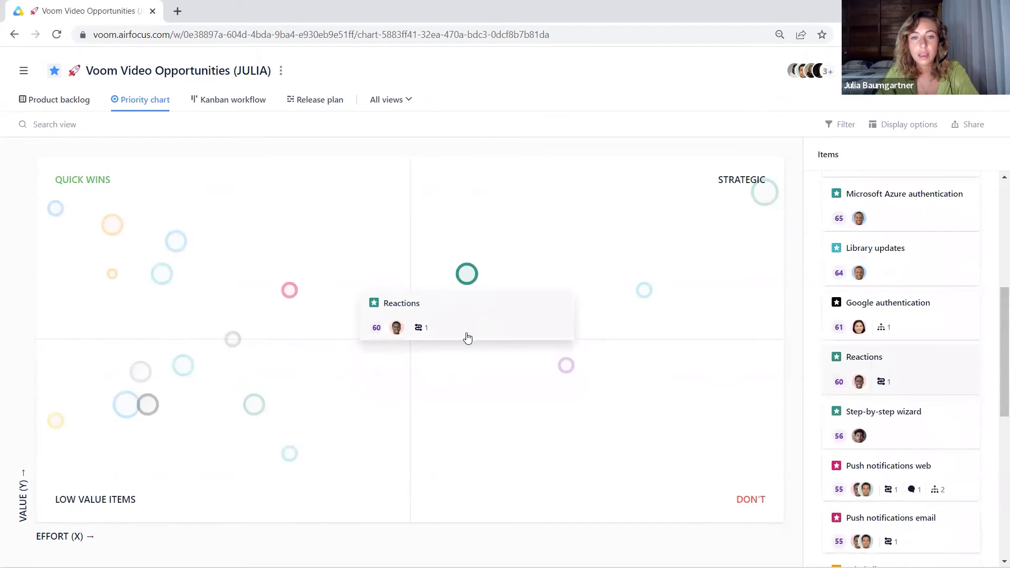
pyautogui.moveTo(284, 296)
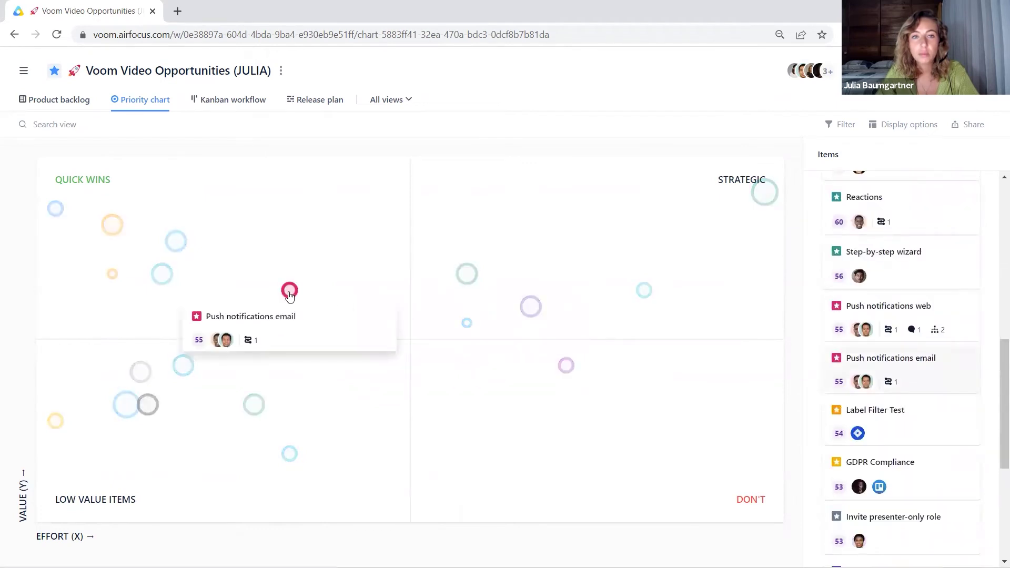
# Step: Check the Revenue (R) ratings in the product backlog and return to the priority chart to compare the bubble sizes
pyautogui.click(54, 103)
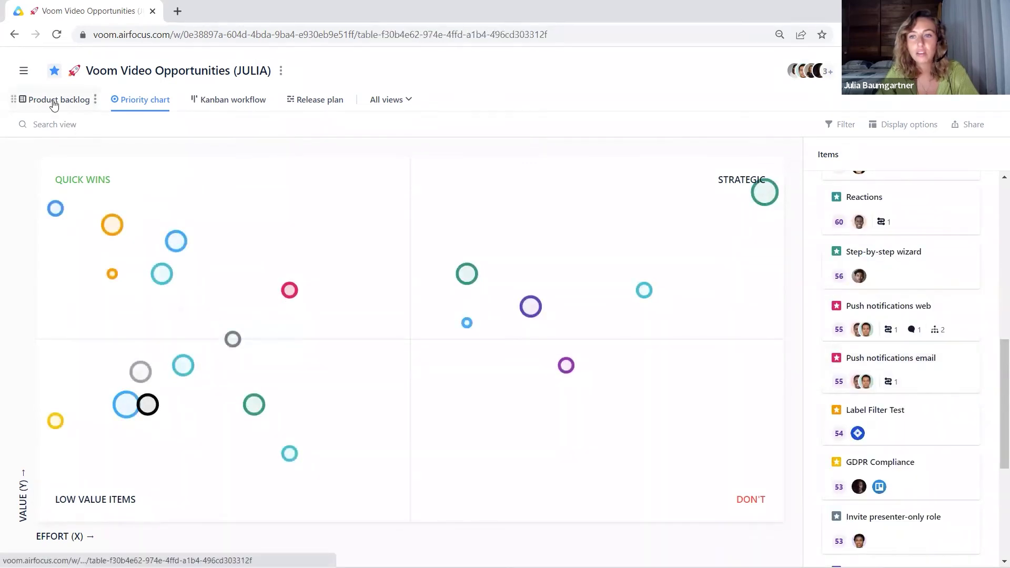
pyautogui.hscroll(3, 763, 184)
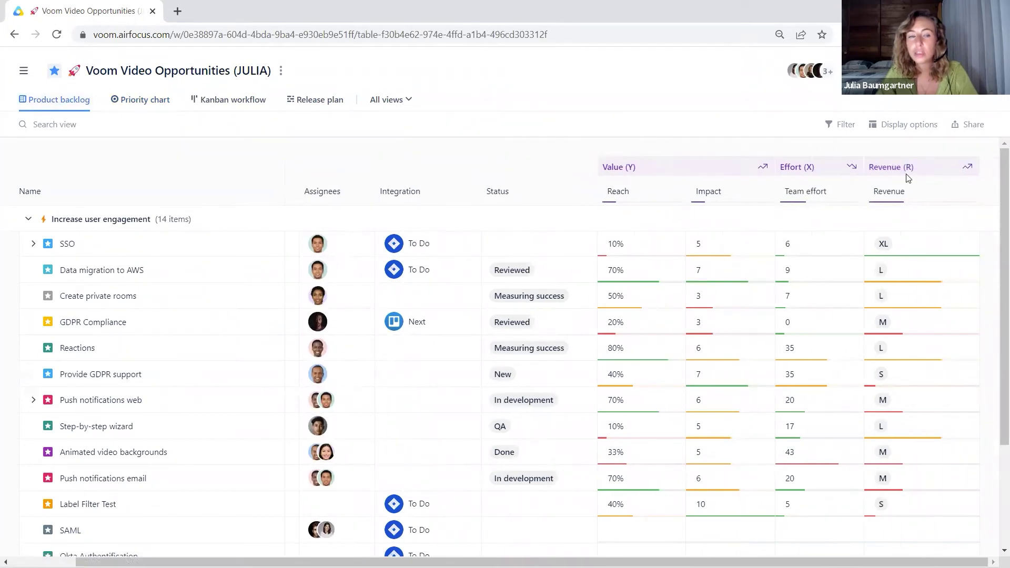
pyautogui.click(143, 101)
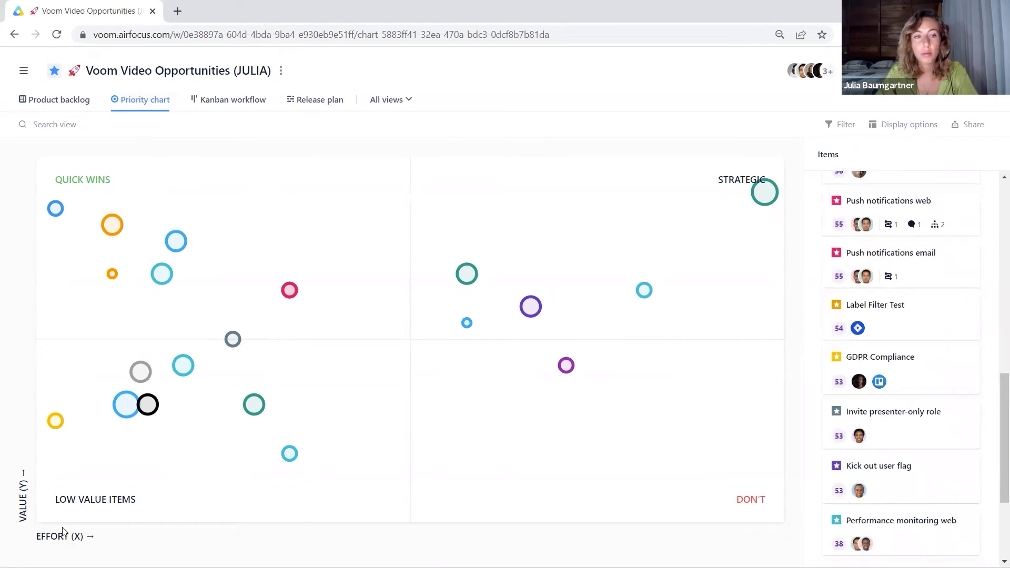
pyautogui.moveTo(120, 228)
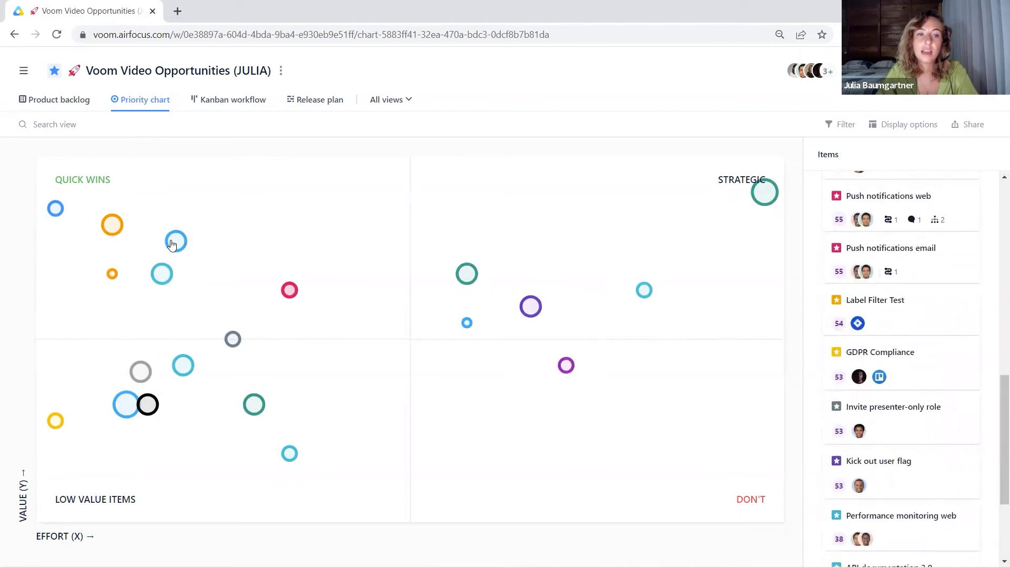
# Step: Inspect an item bubble in the Quick wins quadrant and check the SSO item's score in the product backlog
pyautogui.moveTo(183, 247)
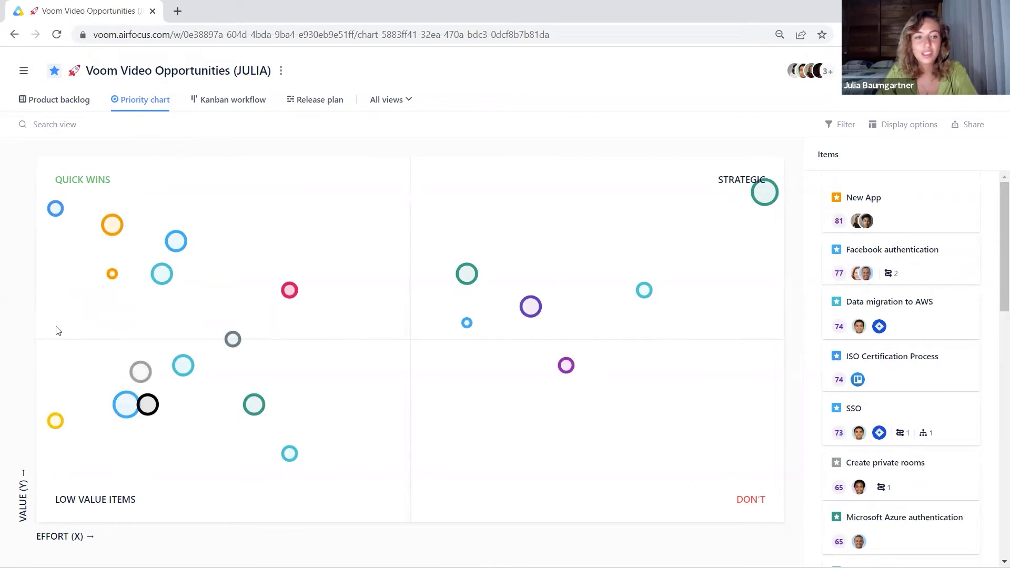
pyautogui.click(80, 109)
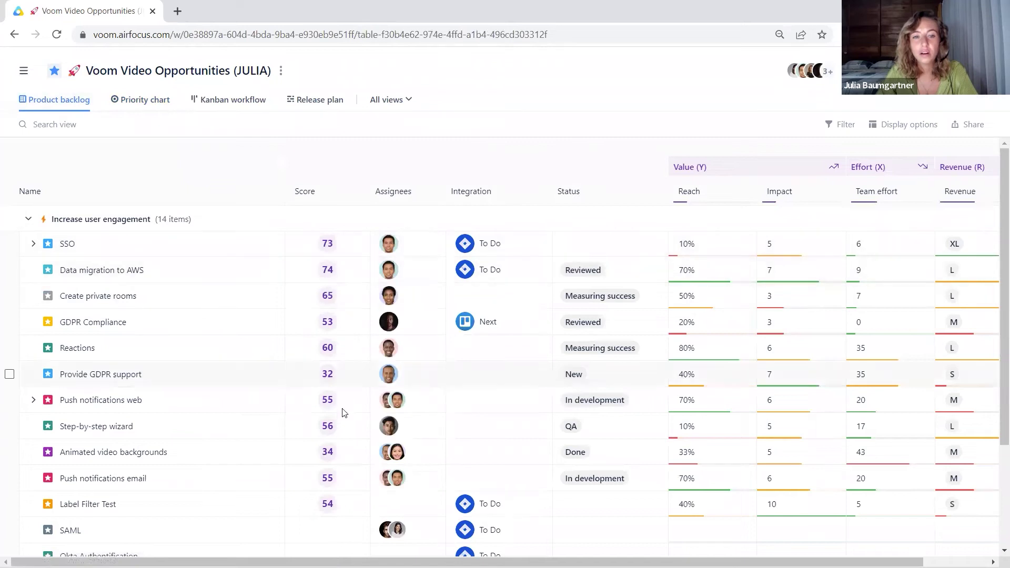
pyautogui.click(327, 246)
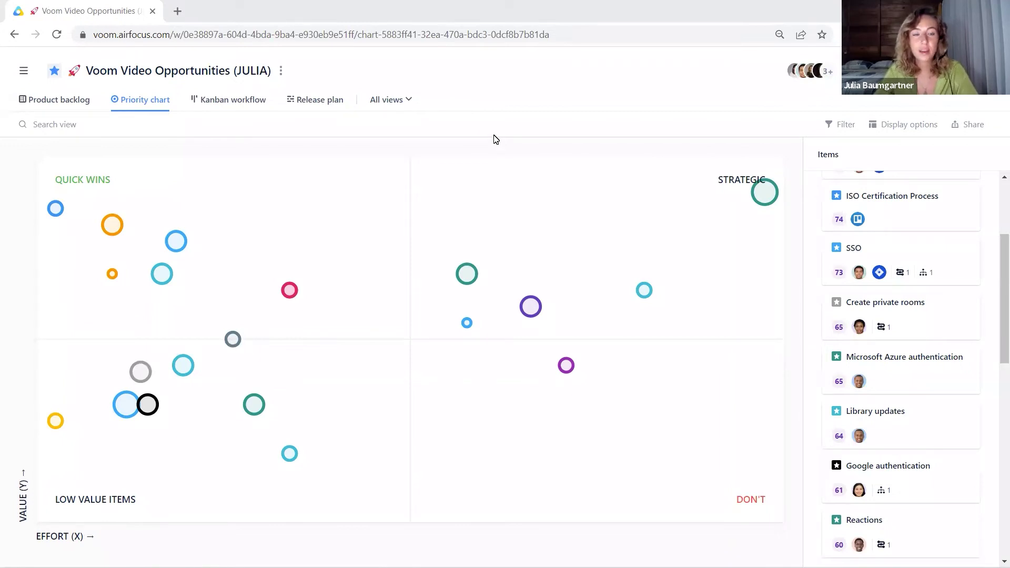
# Step: Show the Kanban workflow and look over its status columns from New through Live
pyautogui.click(218, 103)
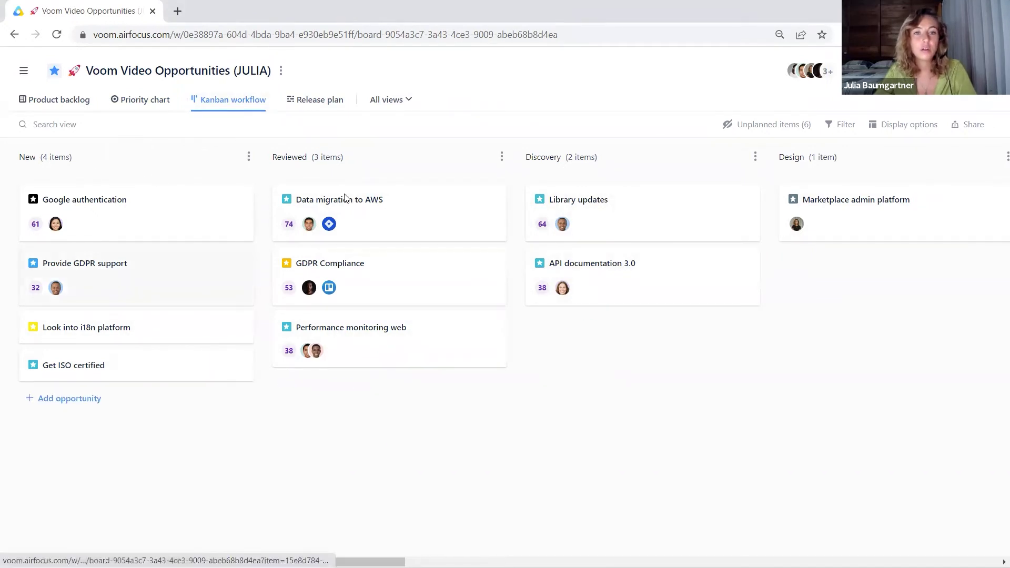
pyautogui.hscroll(6, 863, 283)
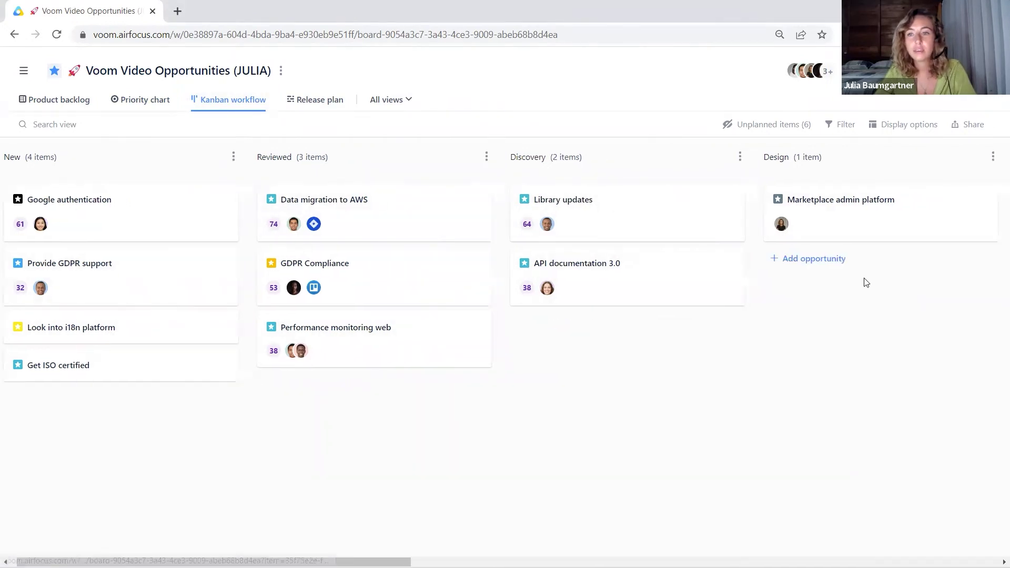
pyautogui.hscroll(6, 848, 279)
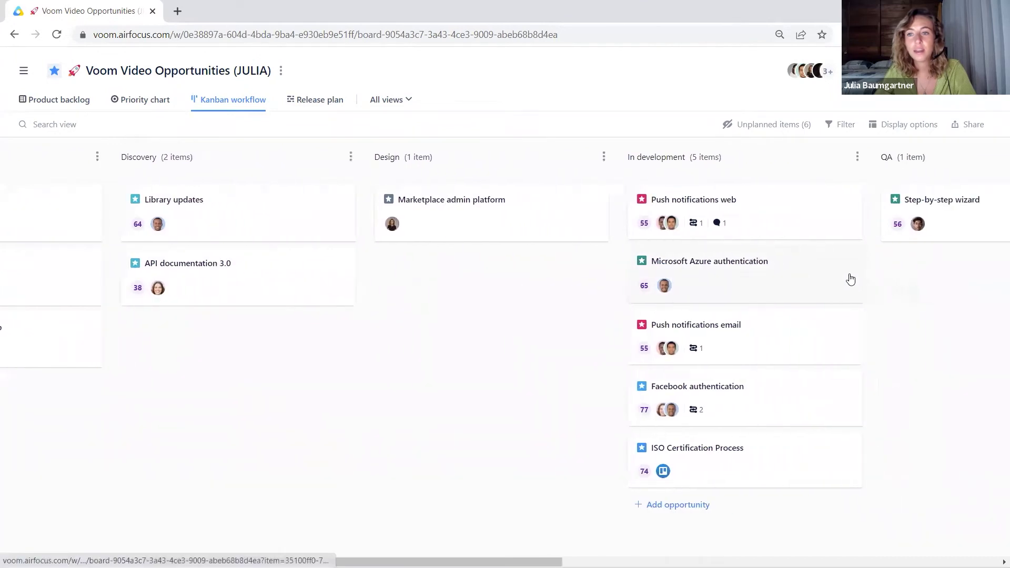
pyautogui.hscroll(2, 851, 277)
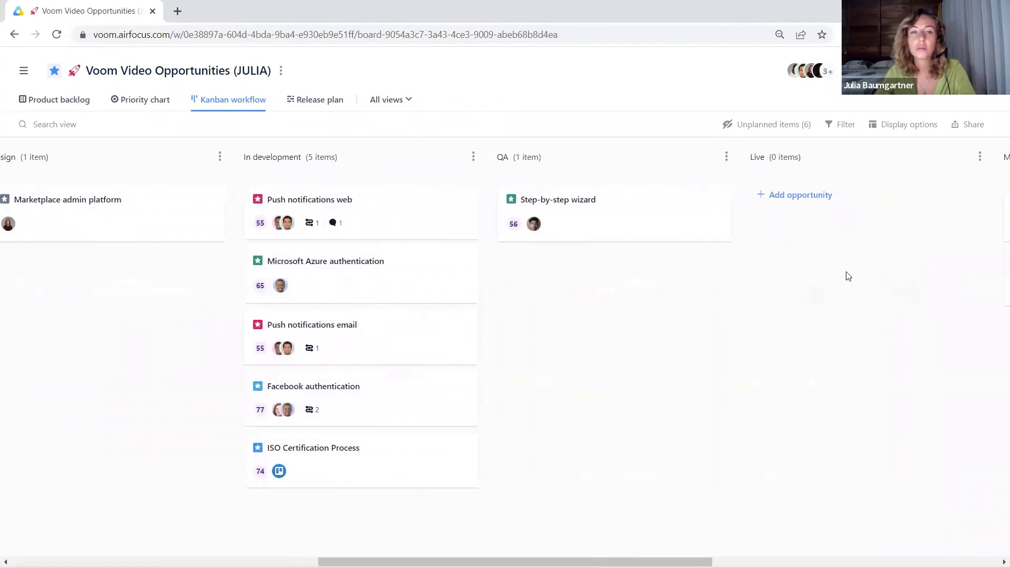
pyautogui.hscroll(-11, 845, 274)
pyautogui.hscroll(-3, 808, 266)
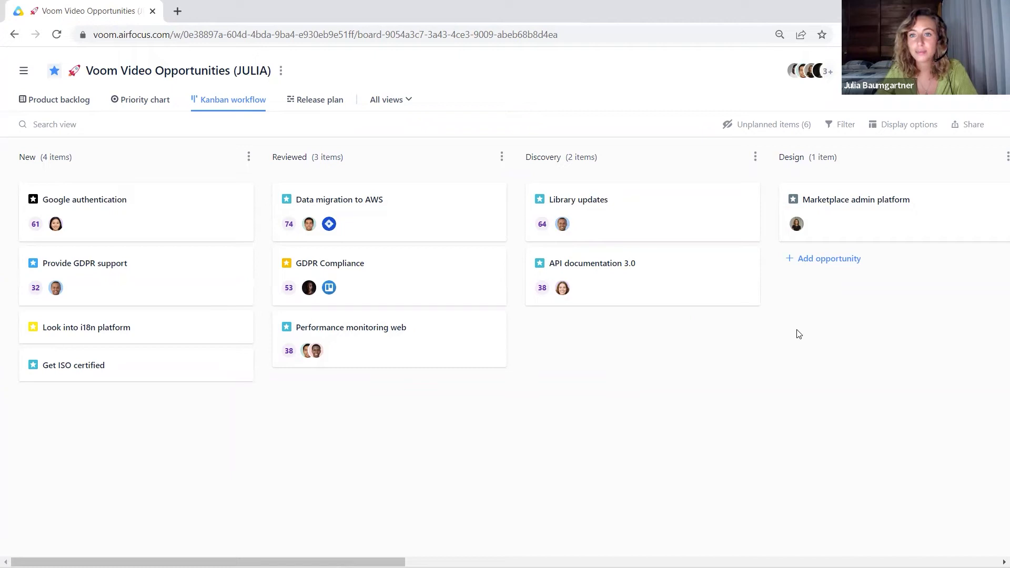
# Step: Search the Kanban board's unplanned items for "new app" and check New App's position on the priority chart
pyautogui.click(763, 129)
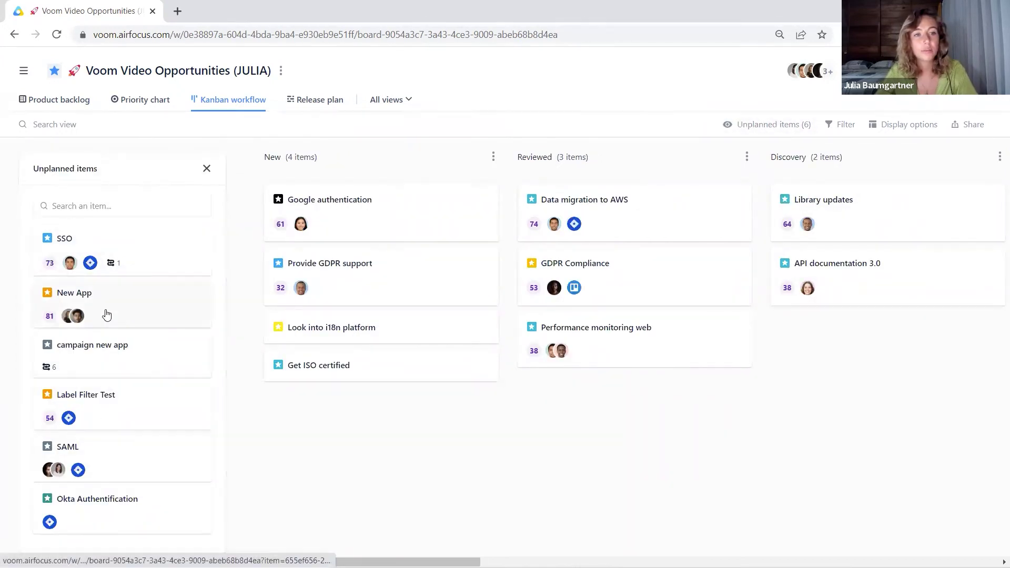
pyautogui.click(91, 209)
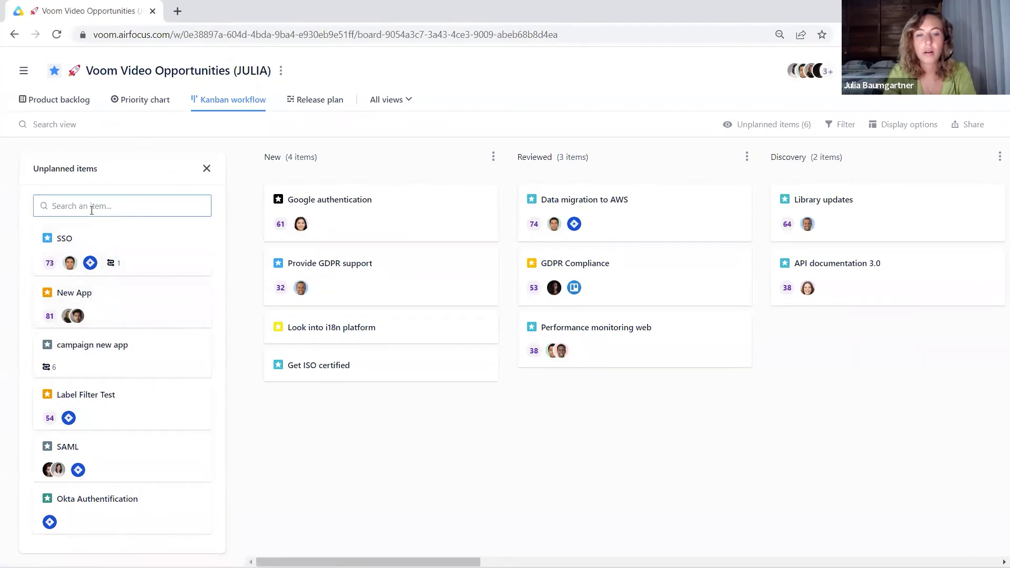
pyautogui.write('new app')
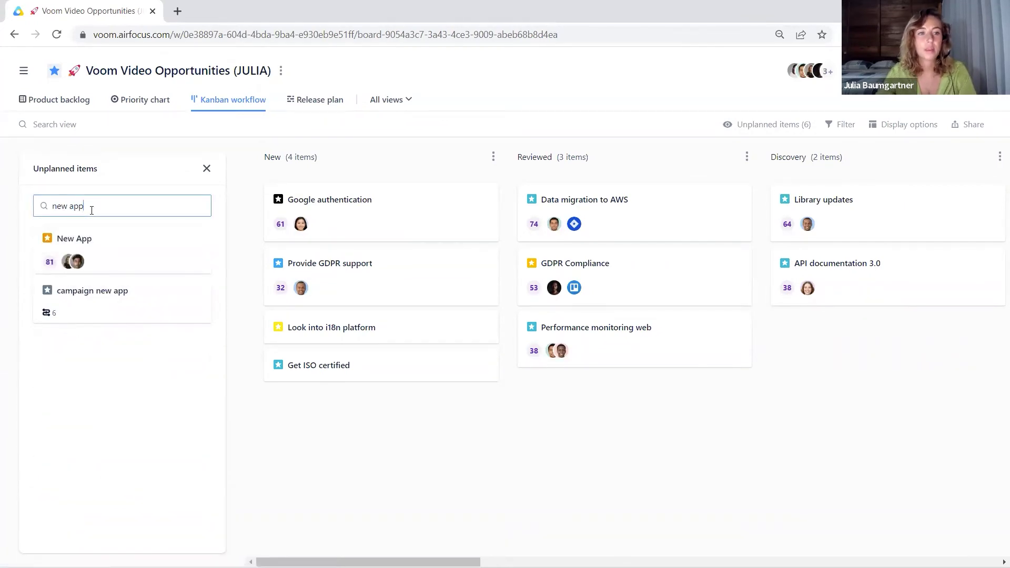
pyautogui.moveTo(103, 244)
pyautogui.mouseDown()
pyautogui.moveTo(343, 176)
pyautogui.moveTo(131, 200)
pyautogui.moveTo(102, 230)
pyautogui.mouseUp()
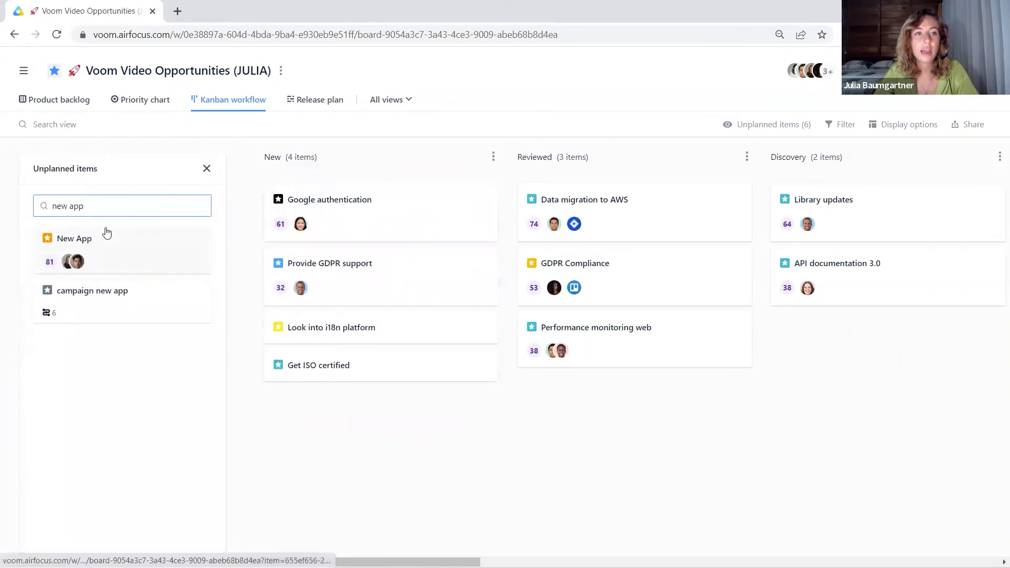
pyautogui.click(135, 100)
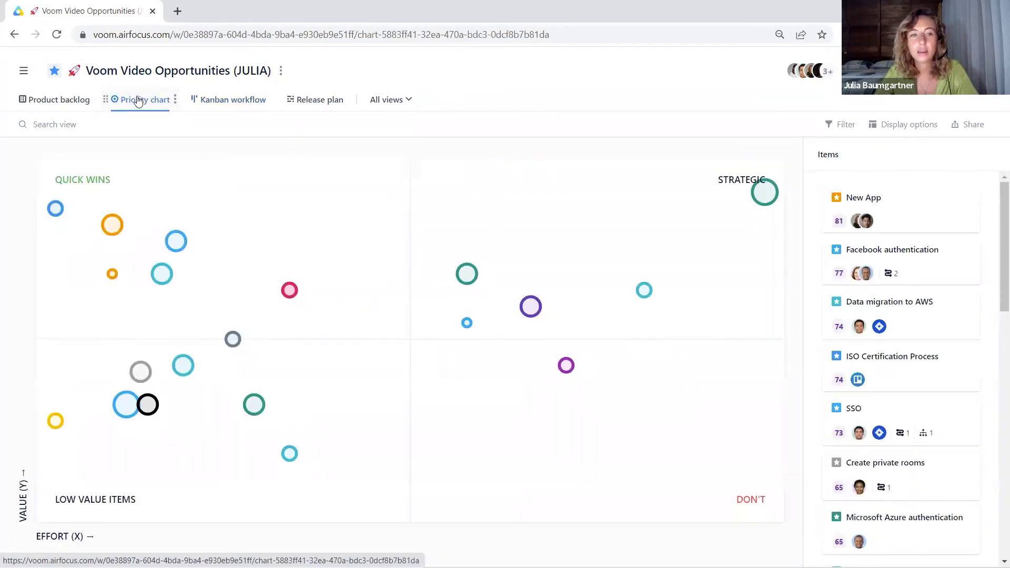
pyautogui.moveTo(860, 203)
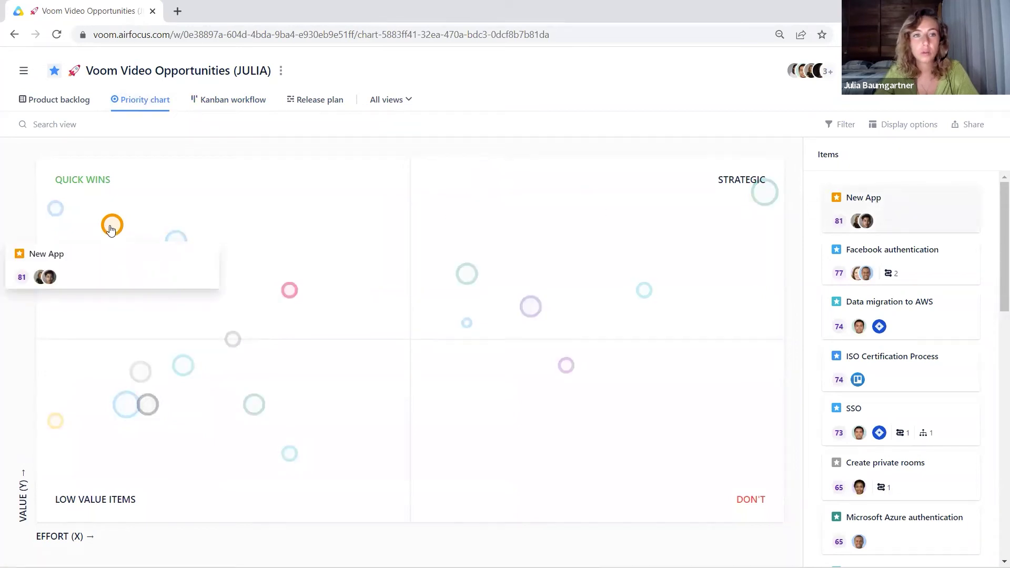
# Step: Move the unplanned New App item into the Kanban workflow's Discovery column and close the unplanned items list
pyautogui.click(239, 101)
pyautogui.click(99, 205)
pyautogui.moveTo(90, 304); pyautogui.dragTo(722, 199)
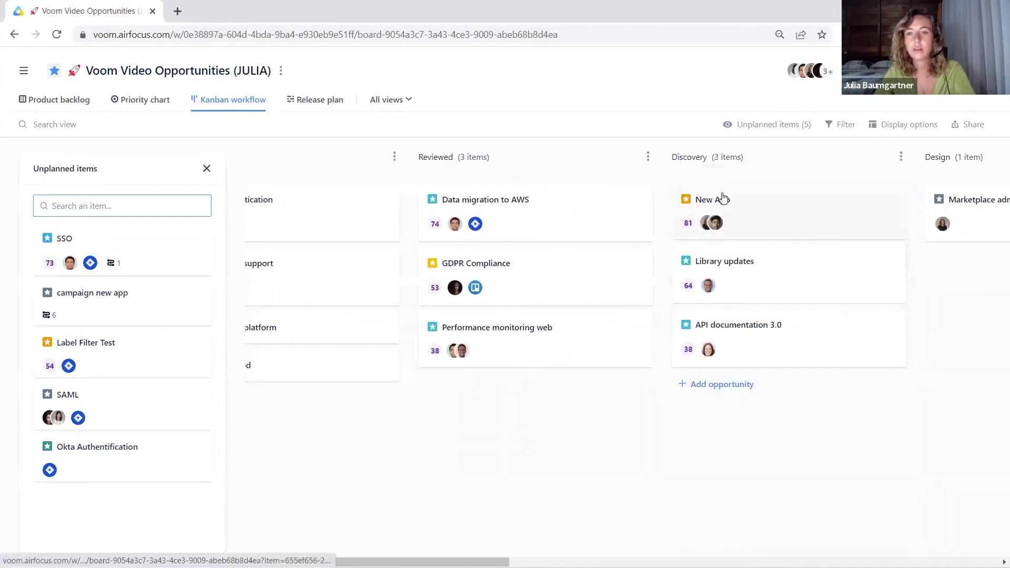
pyautogui.click(205, 169)
pyautogui.moveTo(475, 276); pyautogui.dragTo(224, 259)
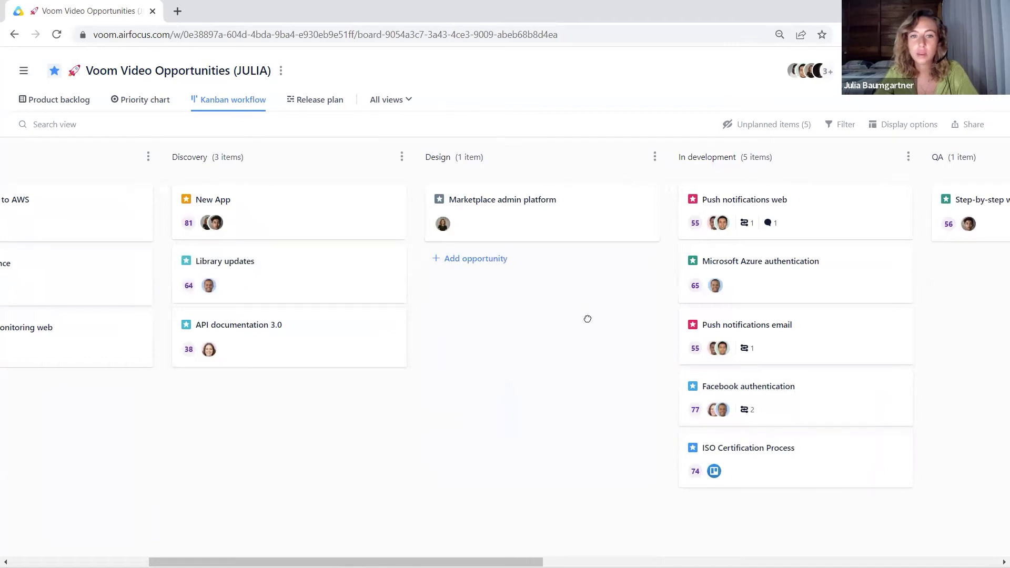
# Step: Add a new opportunity to the Design column and archive it
pyautogui.click(435, 262)
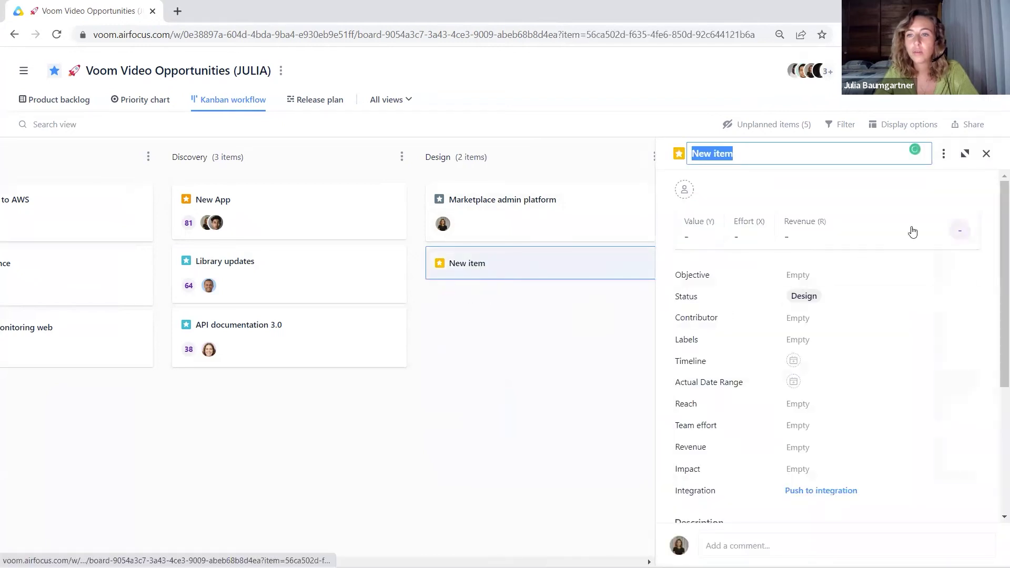
pyautogui.click(944, 157)
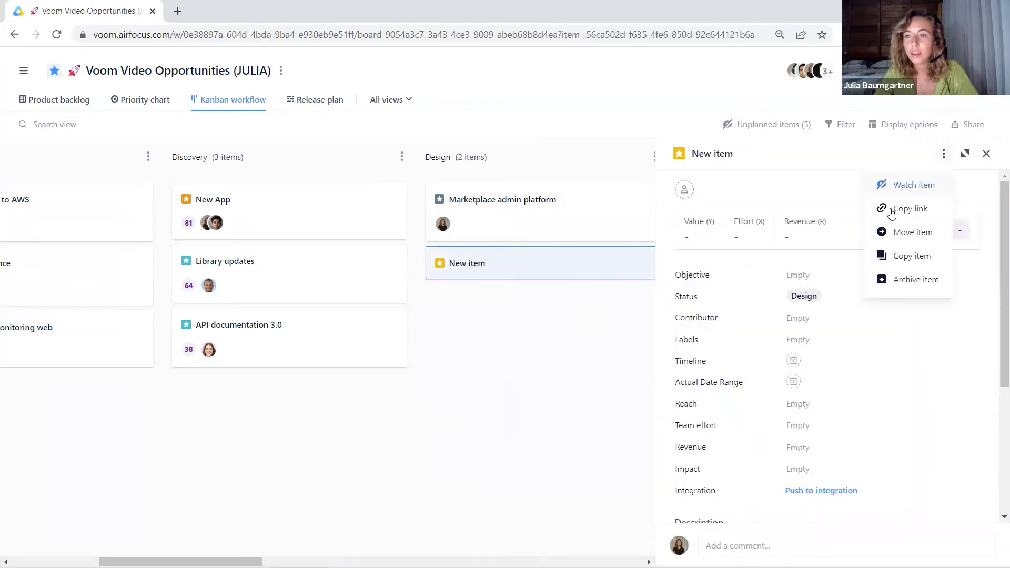
pyautogui.click(904, 288)
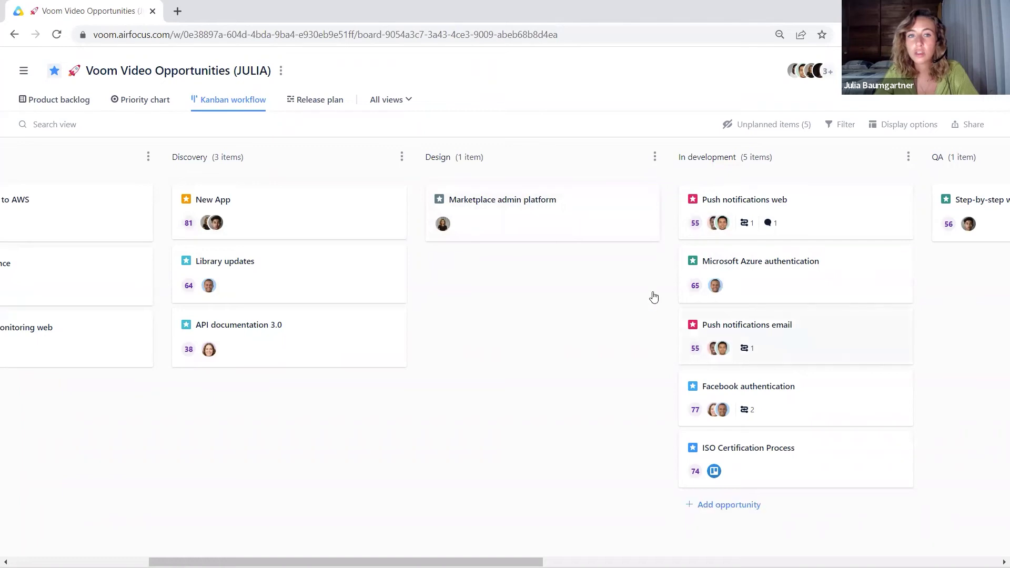
# Step: Begin a new Board view with Objective as its columns and expand its default filters
pyautogui.click(386, 101)
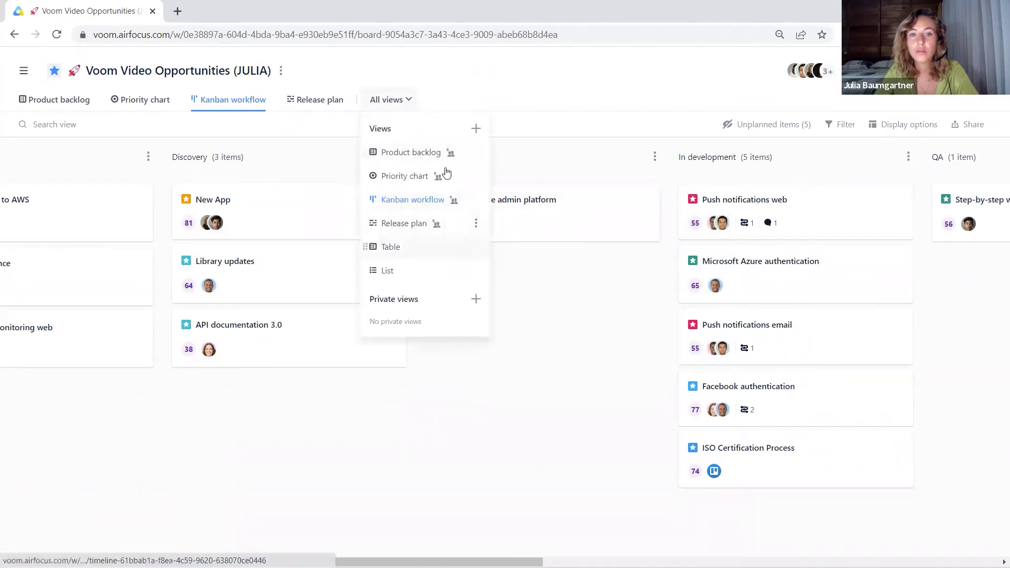
pyautogui.click(475, 130)
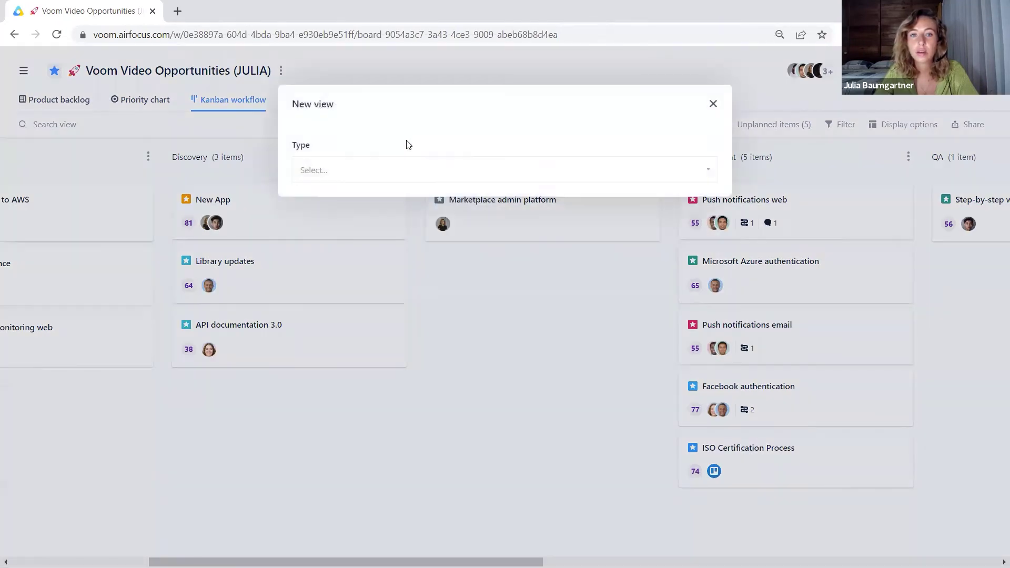
pyautogui.click(355, 168)
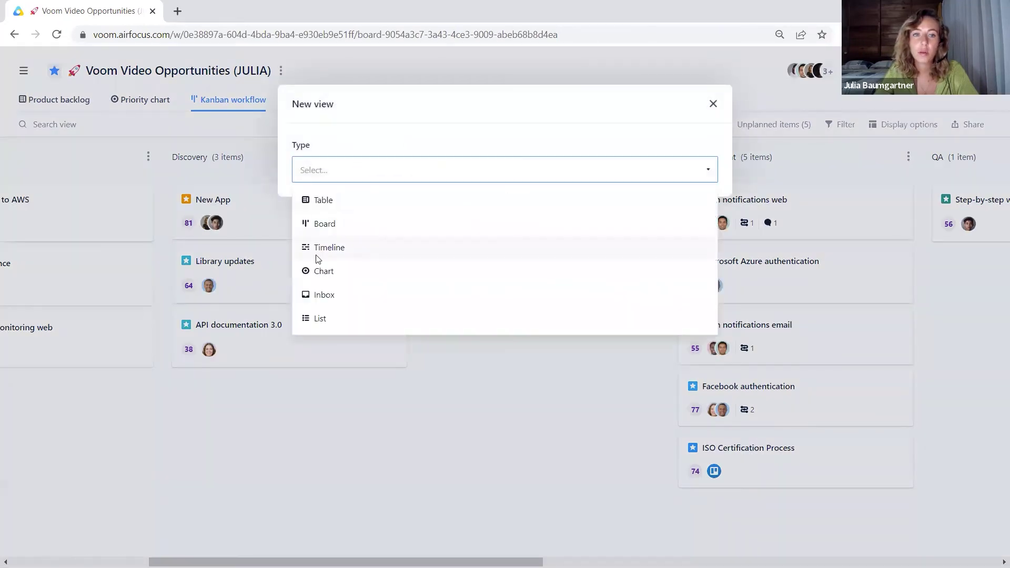
pyautogui.click(345, 226)
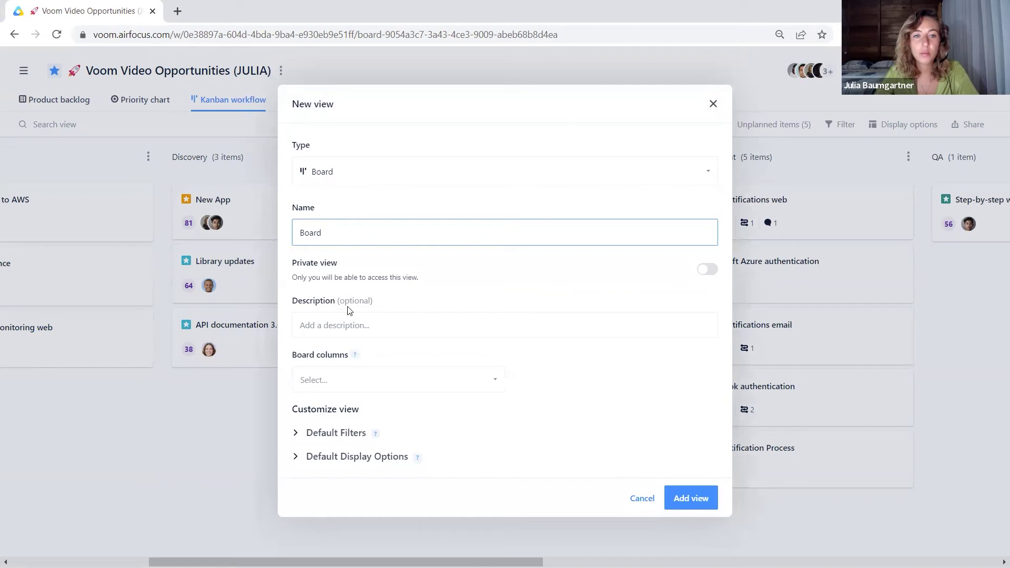
pyautogui.click(344, 378)
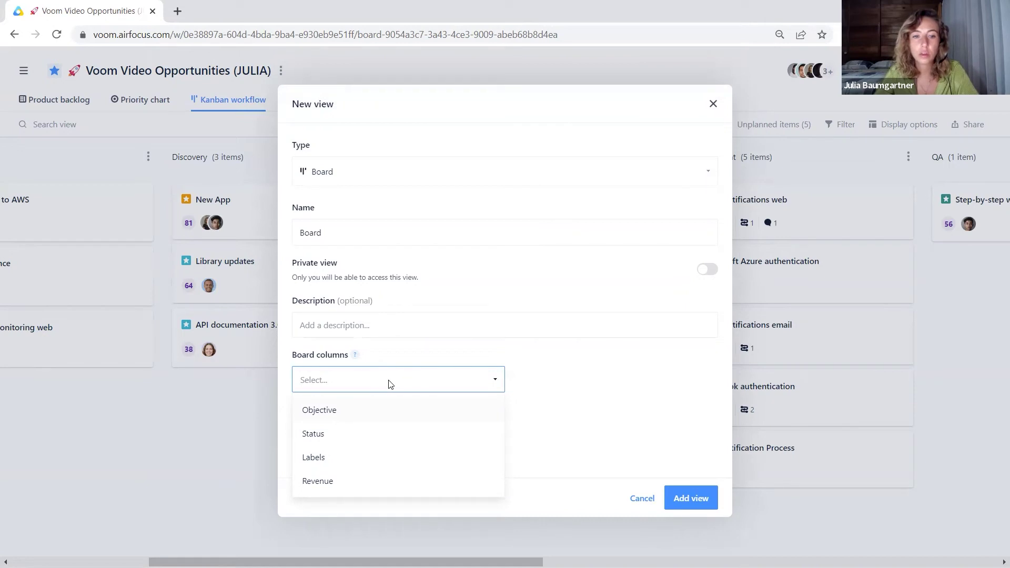
pyautogui.click(346, 419)
pyautogui.click(354, 432)
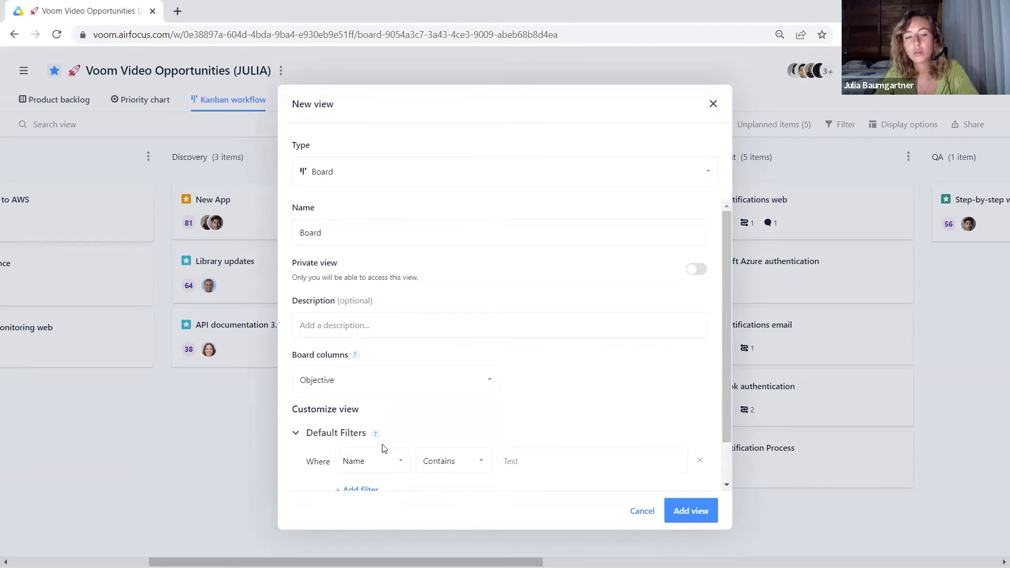
# Step: Set the new view's default filter to Status contains Reviewed, and cancel creating the view
pyautogui.click(387, 460)
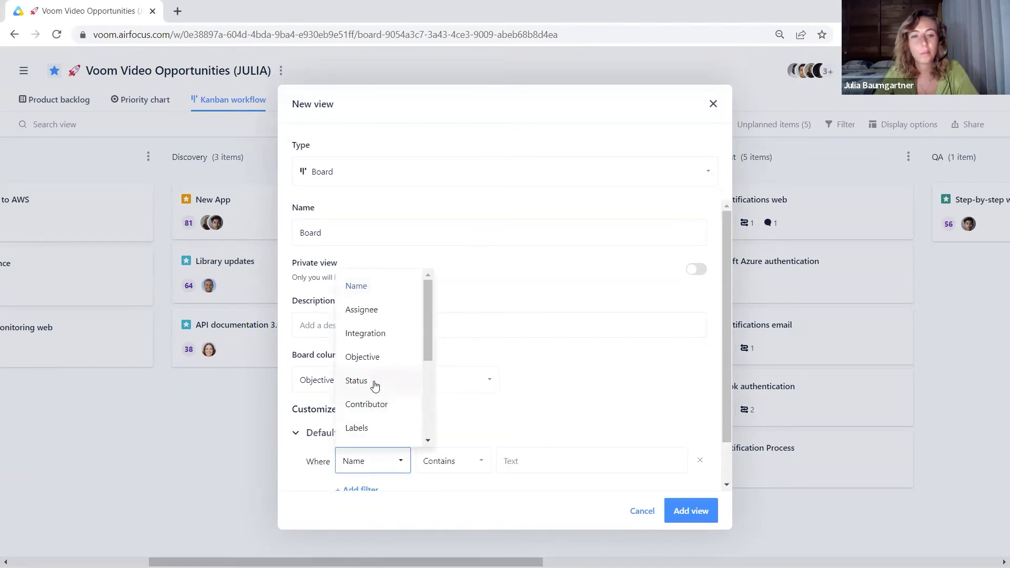
pyautogui.click(375, 386)
pyautogui.click(454, 461)
pyautogui.click(510, 415)
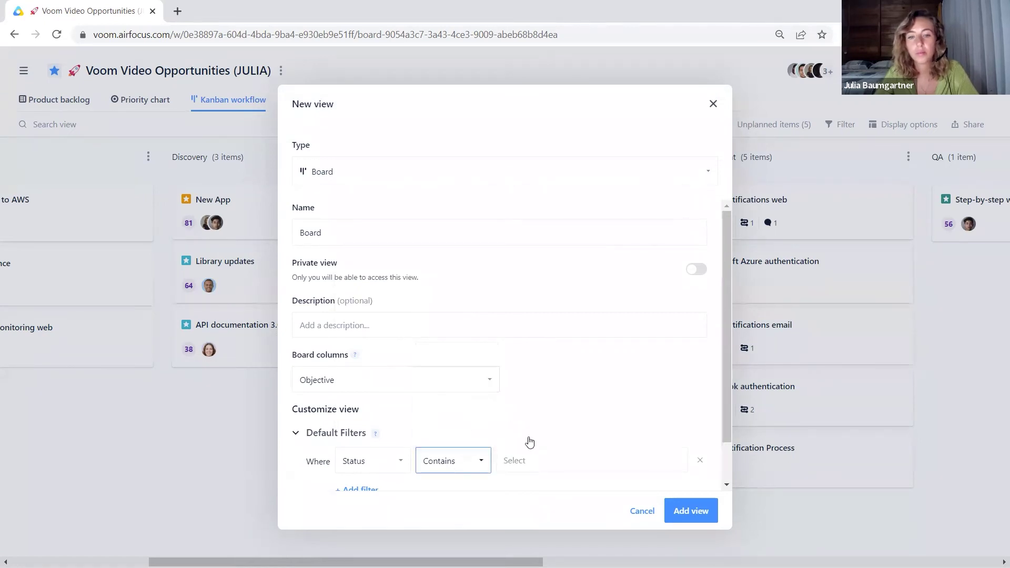
pyautogui.click(532, 461)
pyautogui.click(565, 318)
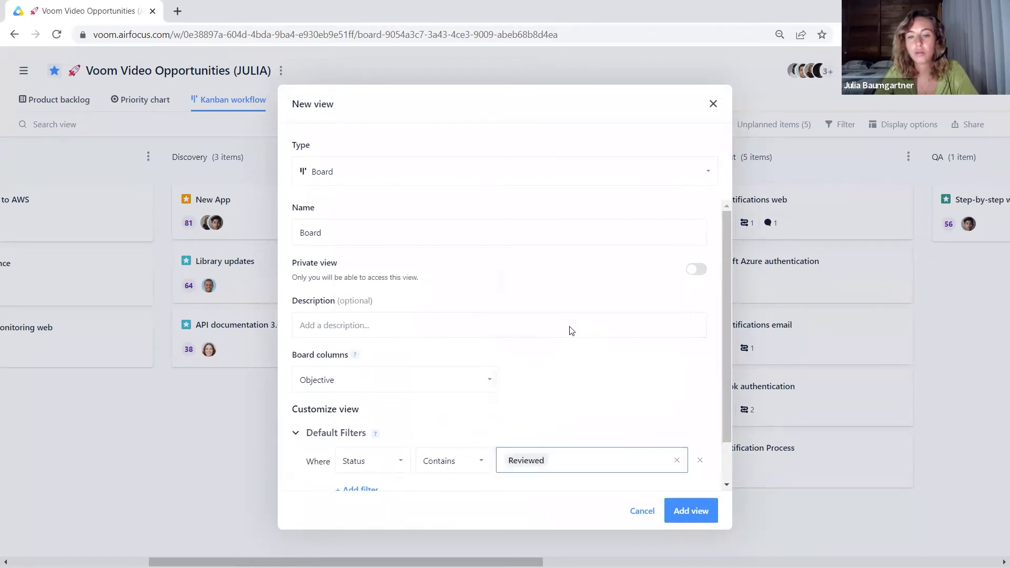
pyautogui.scroll(-1, 621, 386)
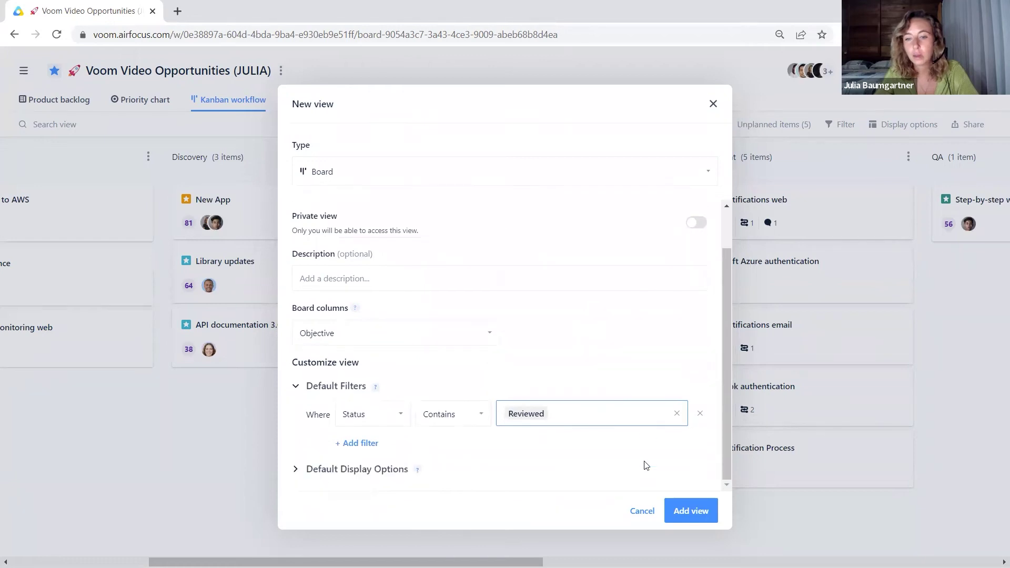
pyautogui.click(642, 513)
pyautogui.click(679, 187)
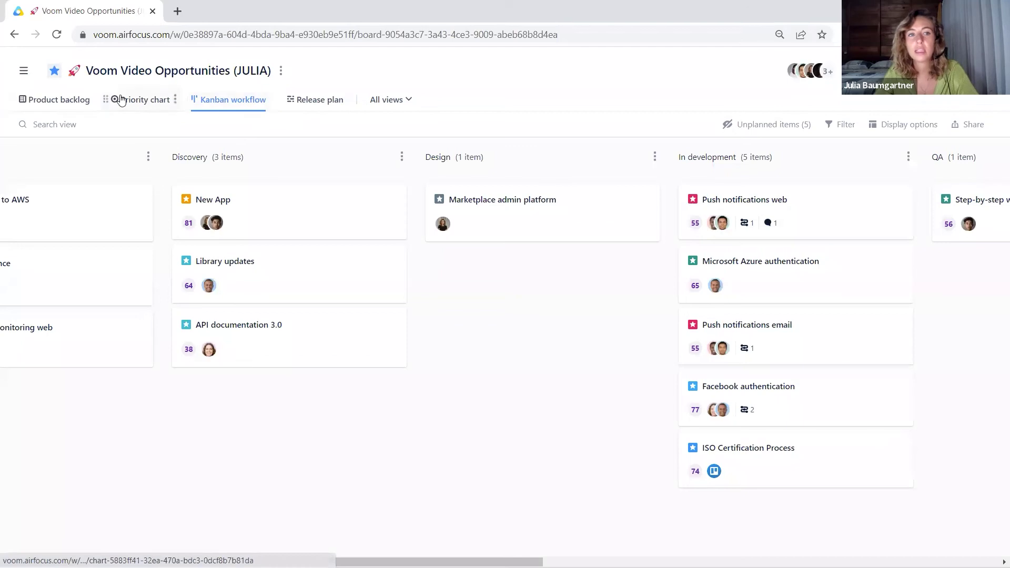
# Step: Look over the workspace's list of all shared and private views
pyautogui.click(399, 104)
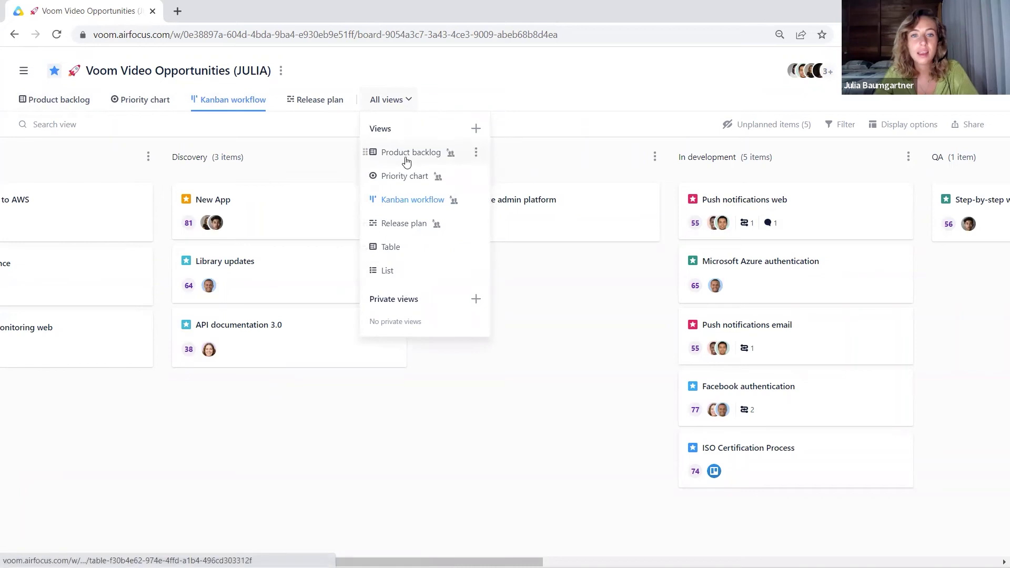
pyautogui.click(429, 100)
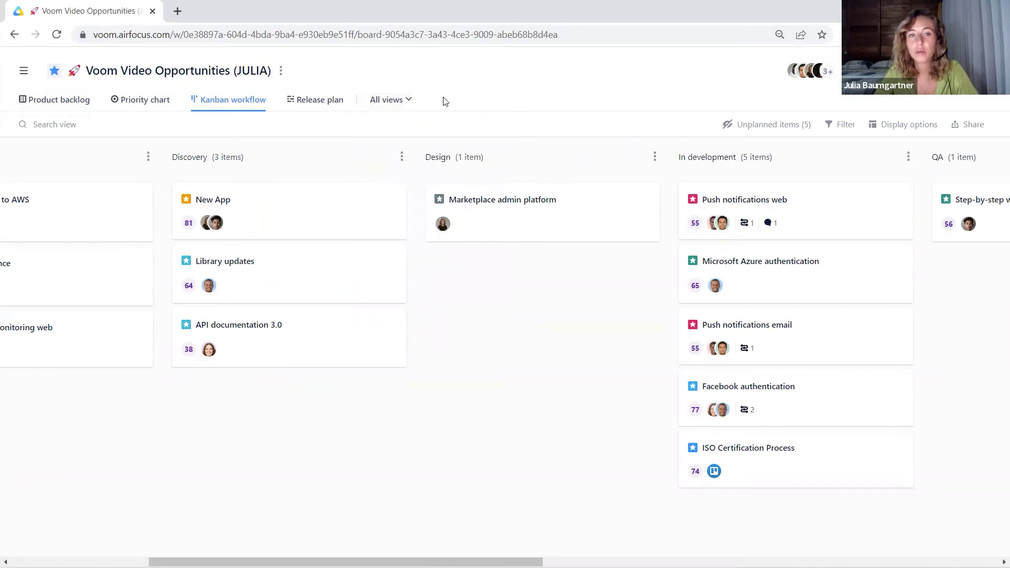
# Step: Schedule the unplanned New App item on the release plan under Expand into enterprise market, starting in May
pyautogui.click(315, 103)
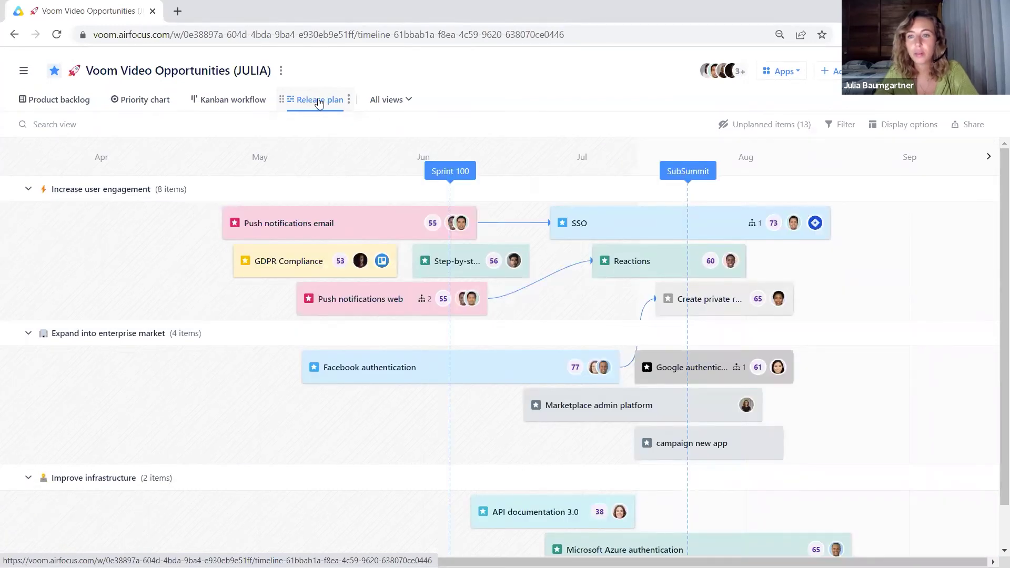
pyautogui.click(774, 124)
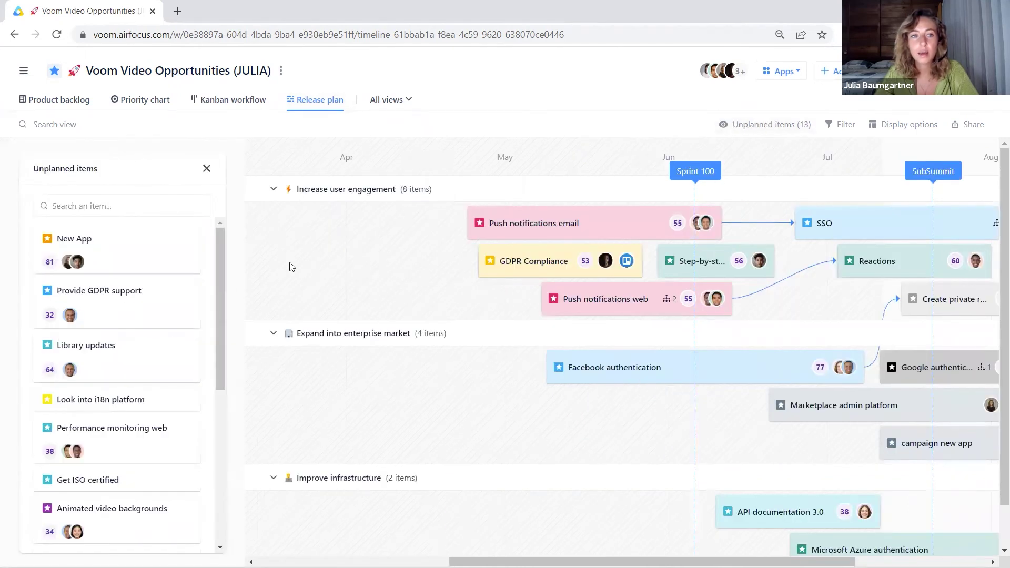
pyautogui.moveTo(107, 248); pyautogui.dragTo(634, 428)
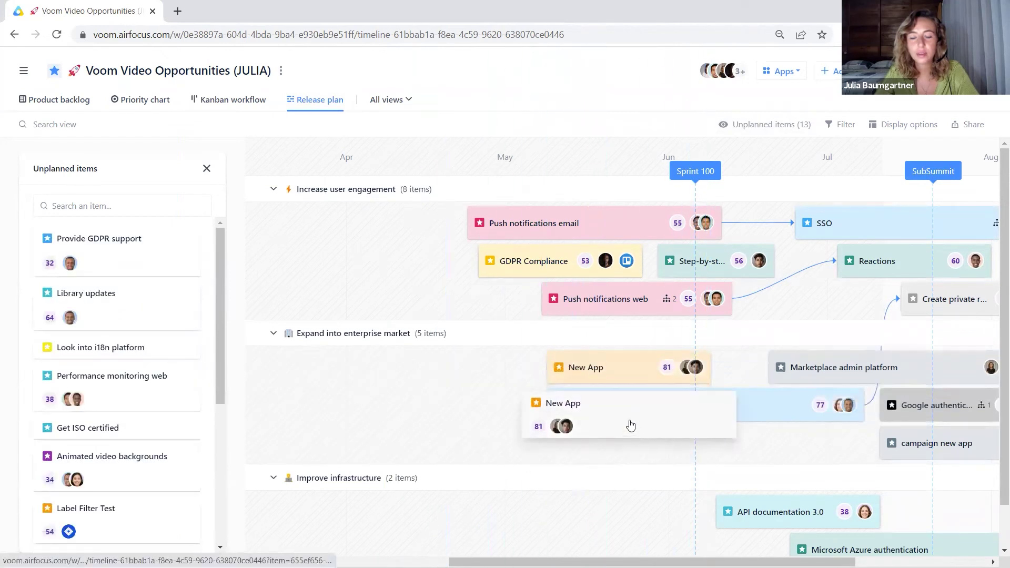
# Step: Extend New App's start on the release plan back to 04/20/2022 and link it as a dependency to campaign new app
pyautogui.moveTo(549, 369); pyautogui.dragTo(458, 372)
pyautogui.moveTo(457, 372)
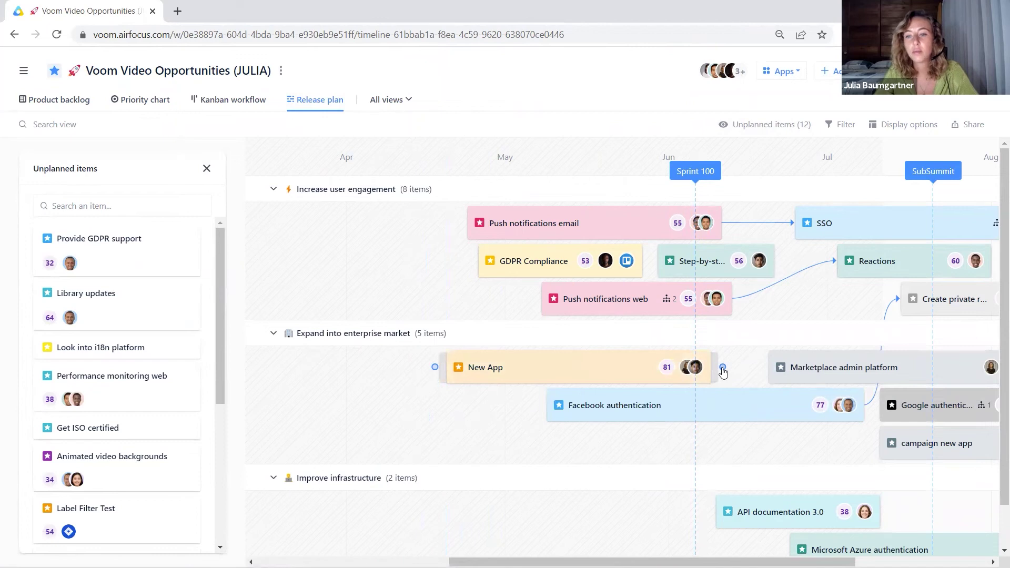
pyautogui.moveTo(724, 367); pyautogui.dragTo(899, 455)
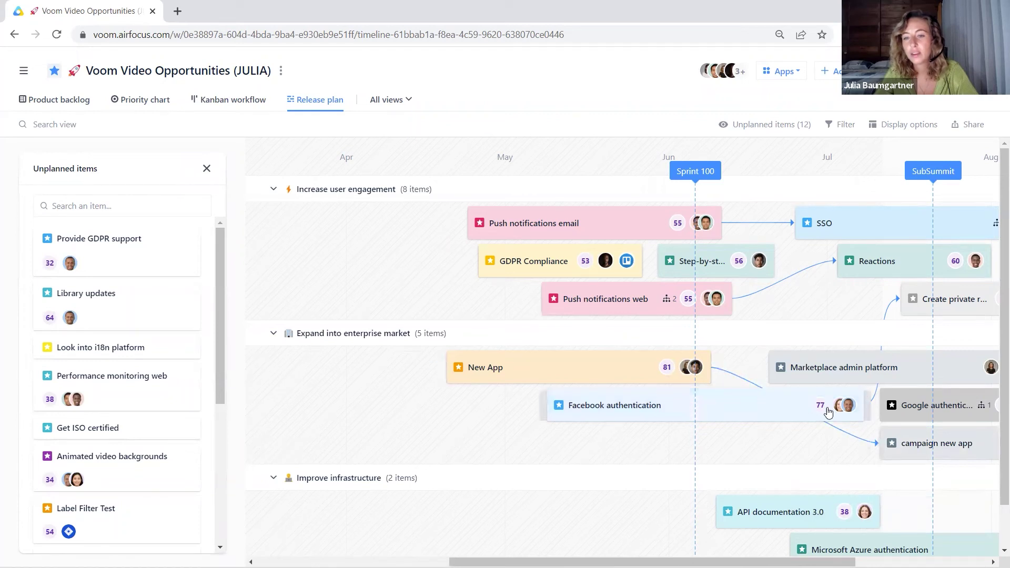
# Step: Review New App's dependencies in its item details, keeping the relation to campaign new app as Blocks, and close the details
pyautogui.click(640, 372)
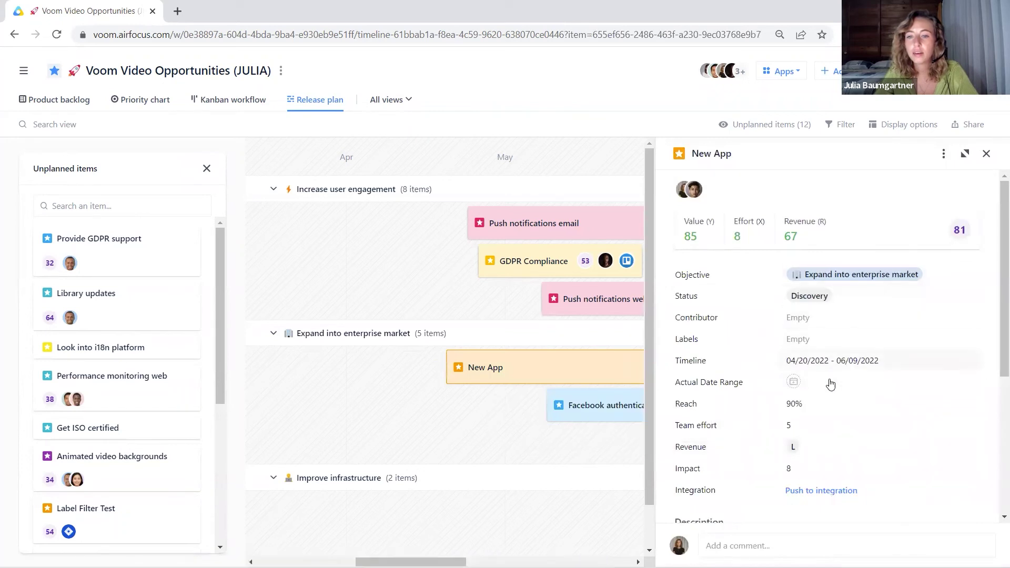
pyautogui.scroll(-5, 831, 384)
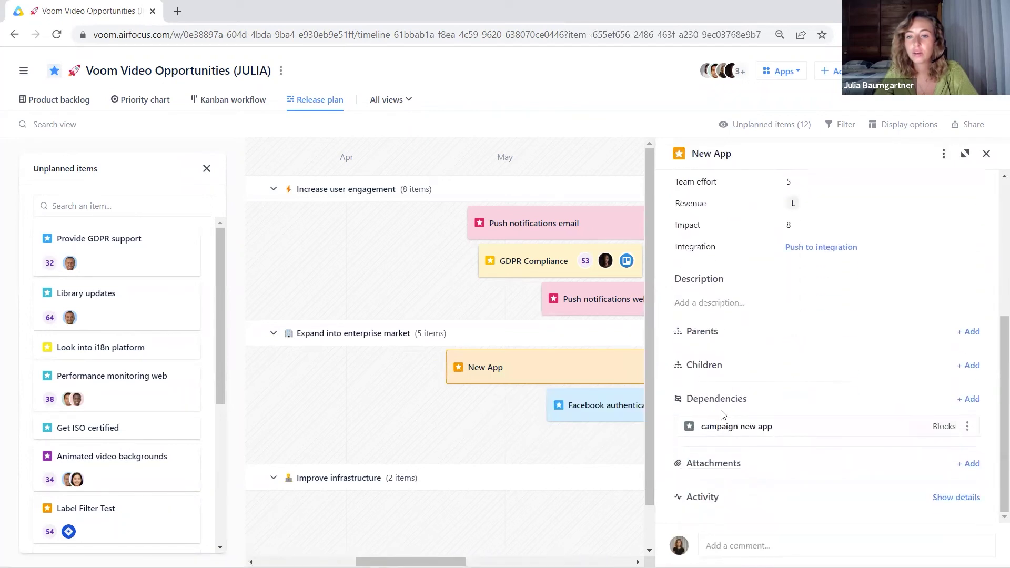
pyautogui.click(966, 399)
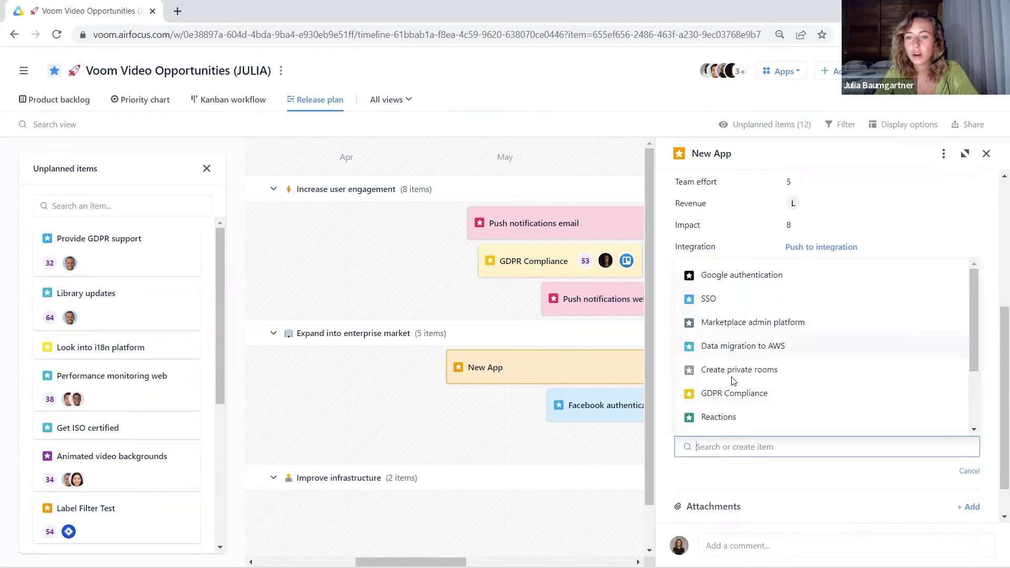
pyautogui.click(662, 415)
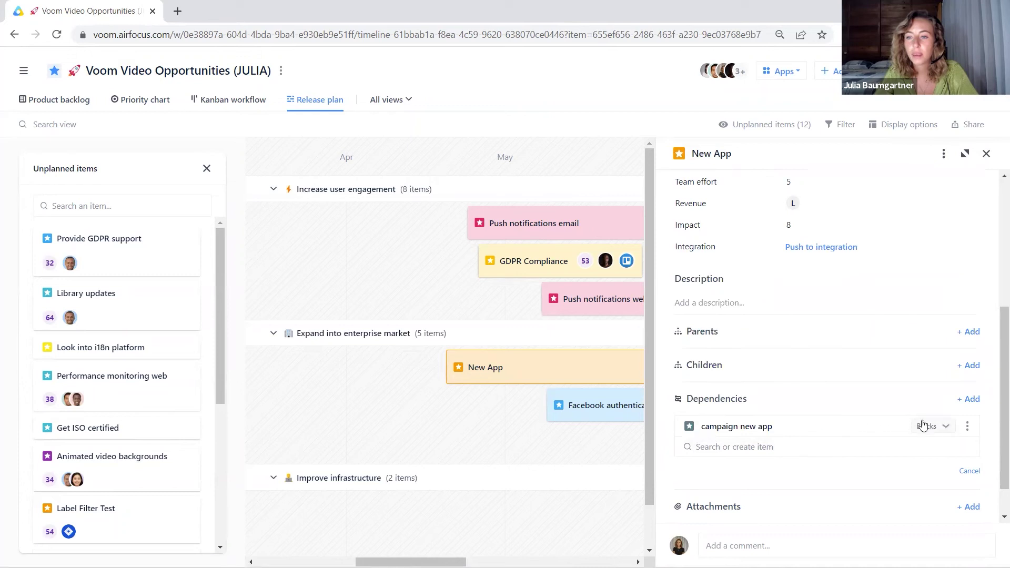
pyautogui.click(941, 427)
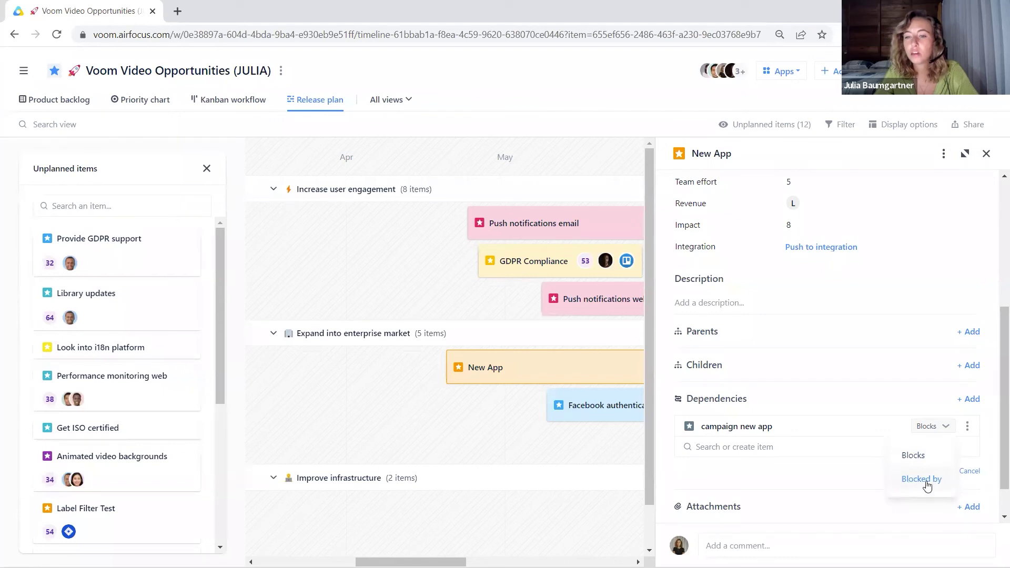
pyautogui.click(920, 457)
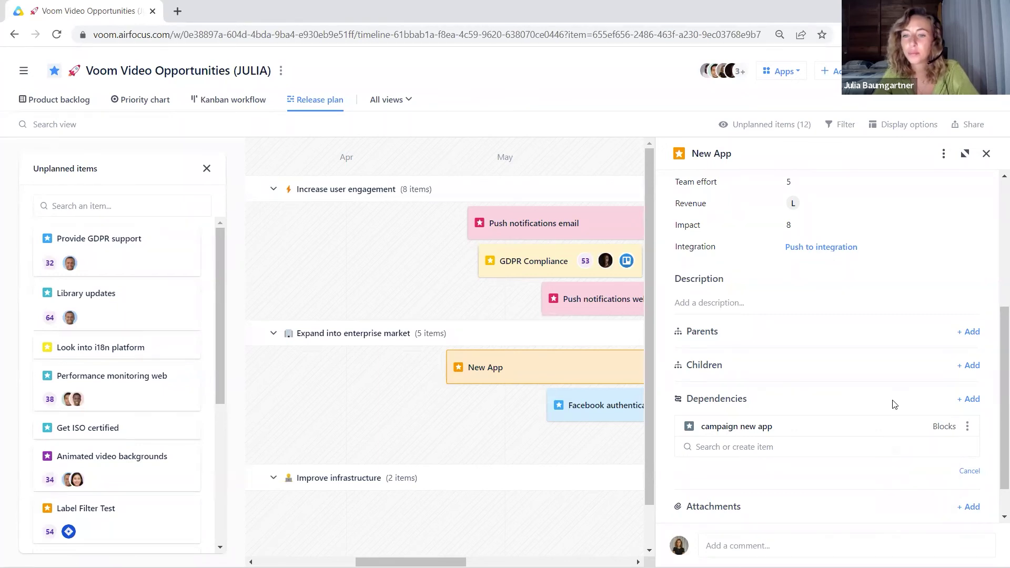
pyautogui.click(986, 153)
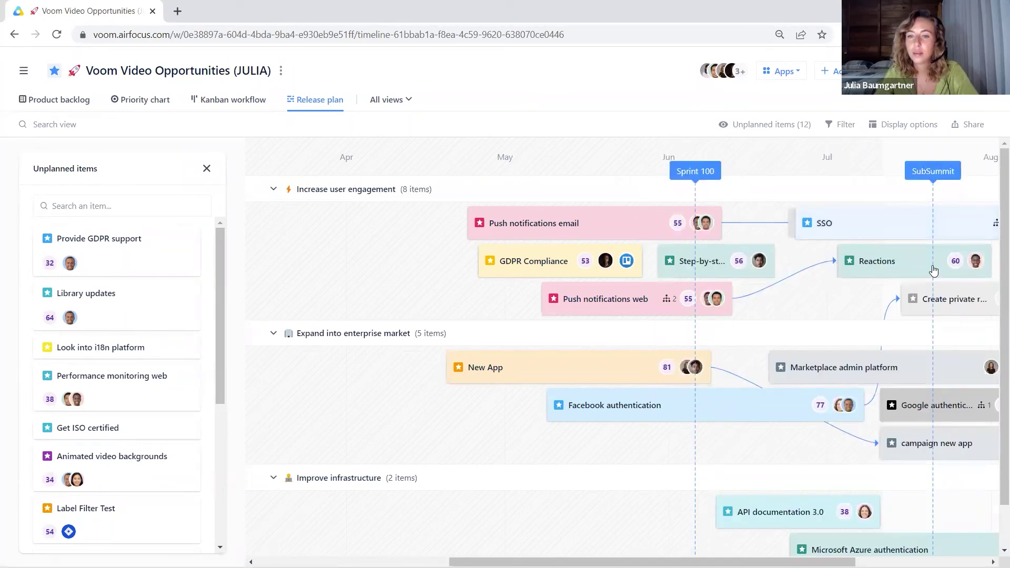
# Step: Try moving campaign new app to start in late May so it overlaps New App, and examine their dependency line
pyautogui.moveTo(931, 446); pyautogui.dragTo(684, 459)
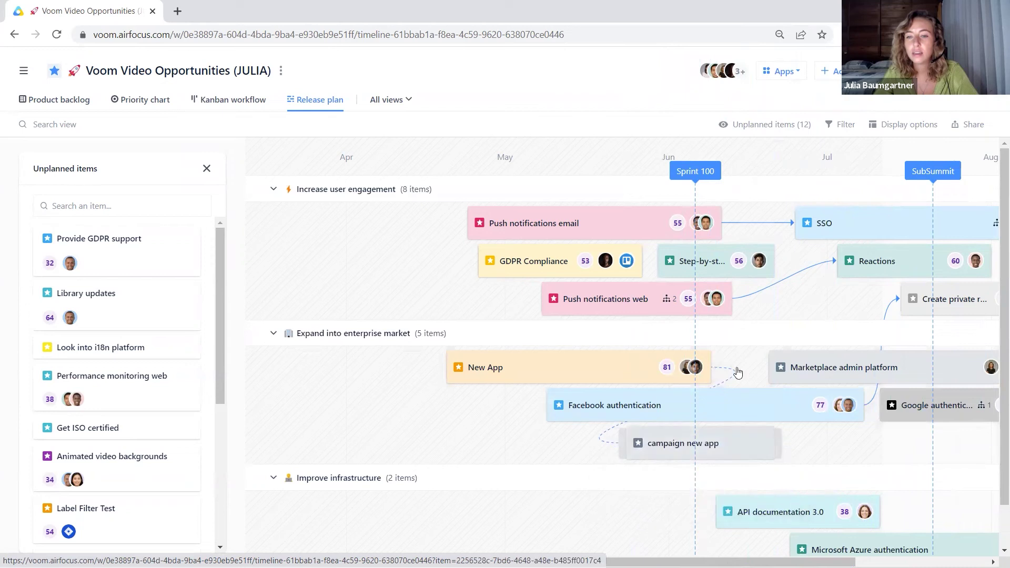
pyautogui.moveTo(649, 417)
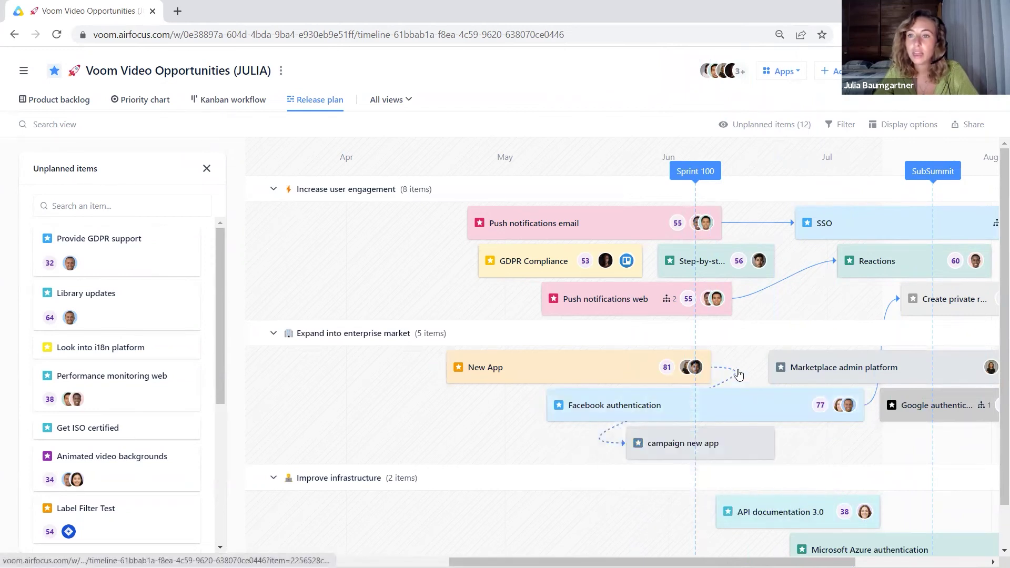
pyautogui.moveTo(706, 395)
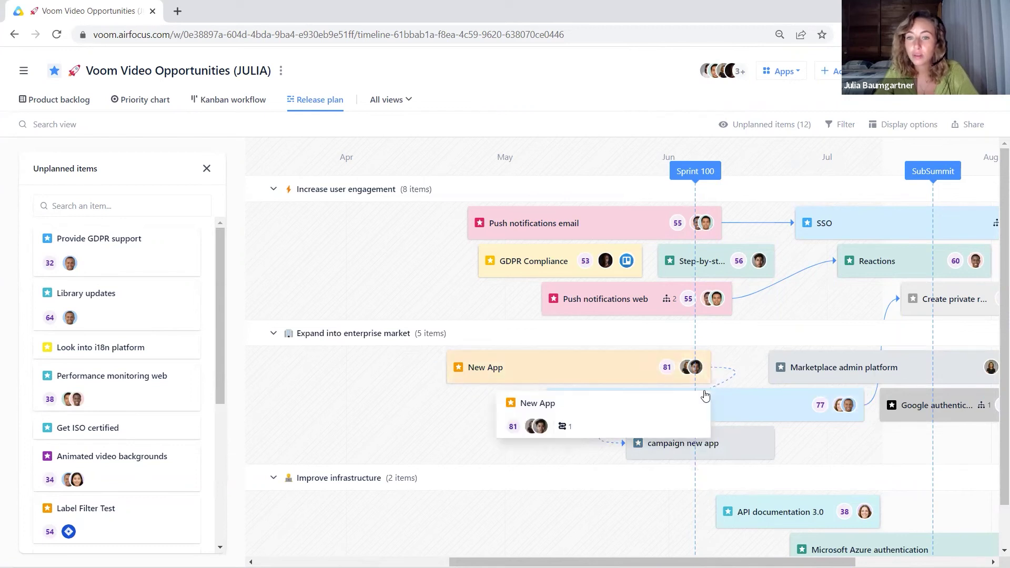
pyautogui.moveTo(571, 368)
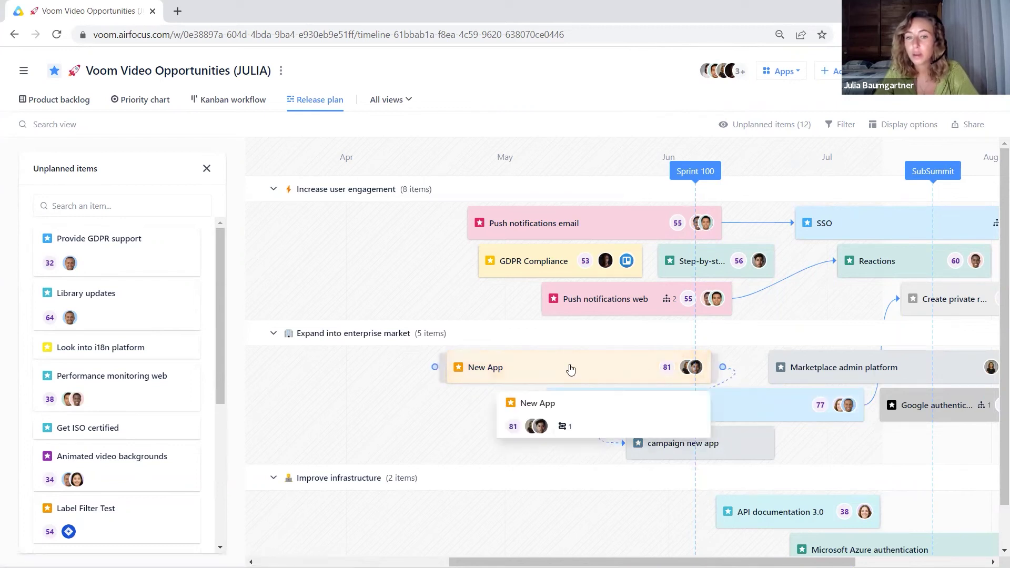
pyautogui.moveTo(666, 440)
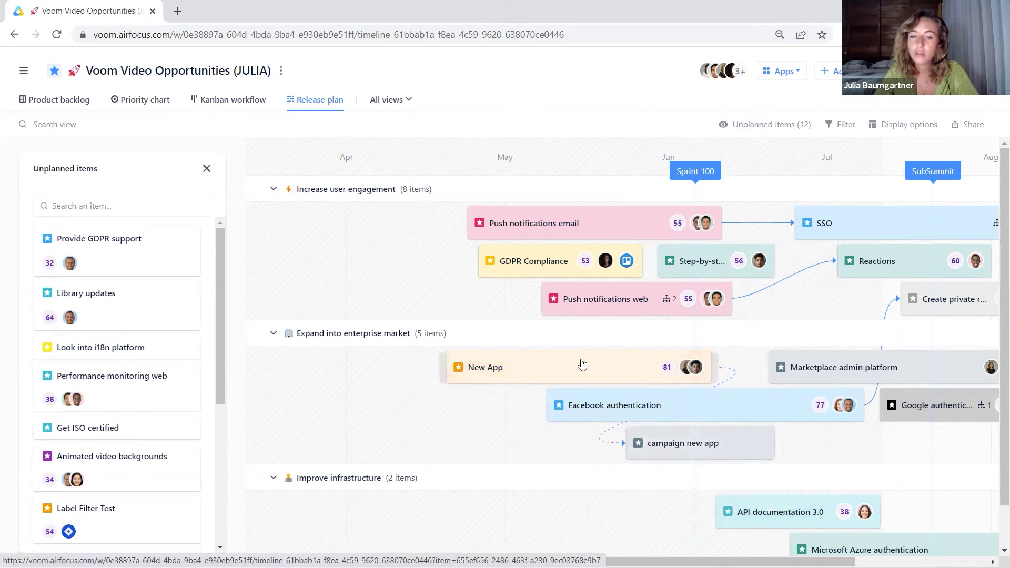
pyautogui.moveTo(603, 381)
# Step: Reschedule campaign new app to start in late June after New App ends, and hide the unplanned items
pyautogui.moveTo(669, 443); pyautogui.dragTo(843, 451)
pyautogui.moveTo(844, 450)
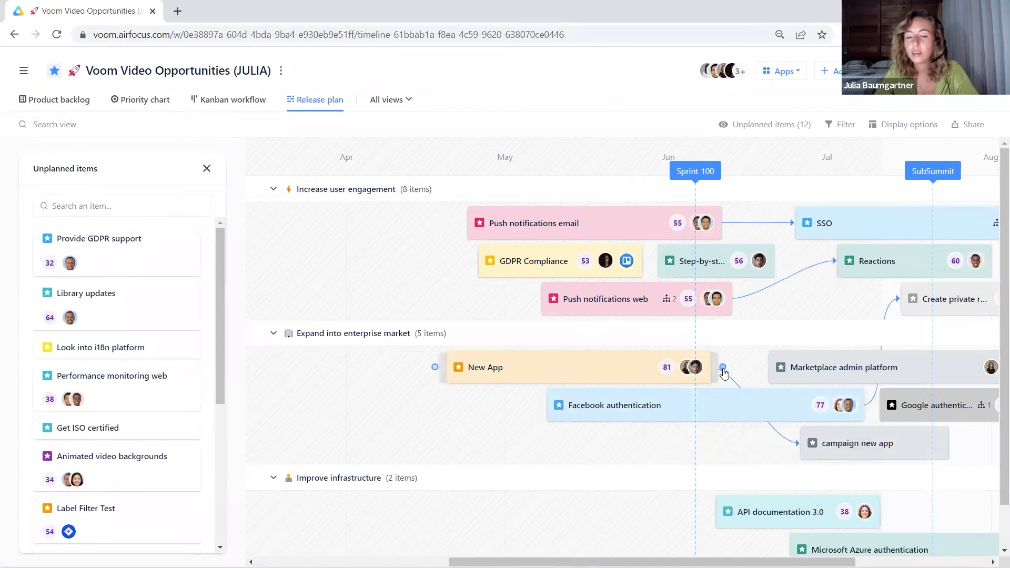
pyautogui.click(207, 168)
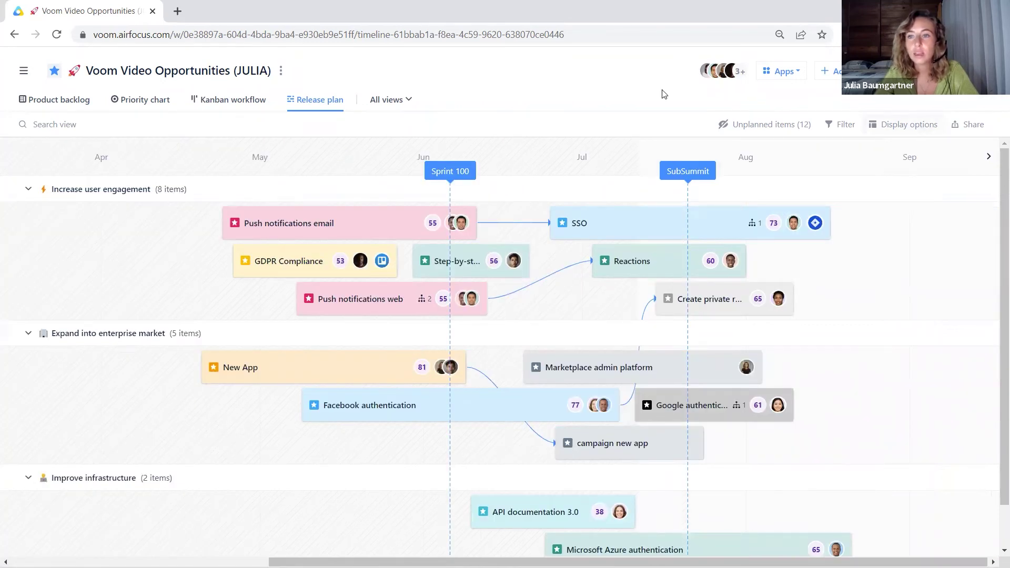
# Step: Preview the release plan at Quarterly and Weekly zoom, and return it to Monthly
pyautogui.click(904, 125)
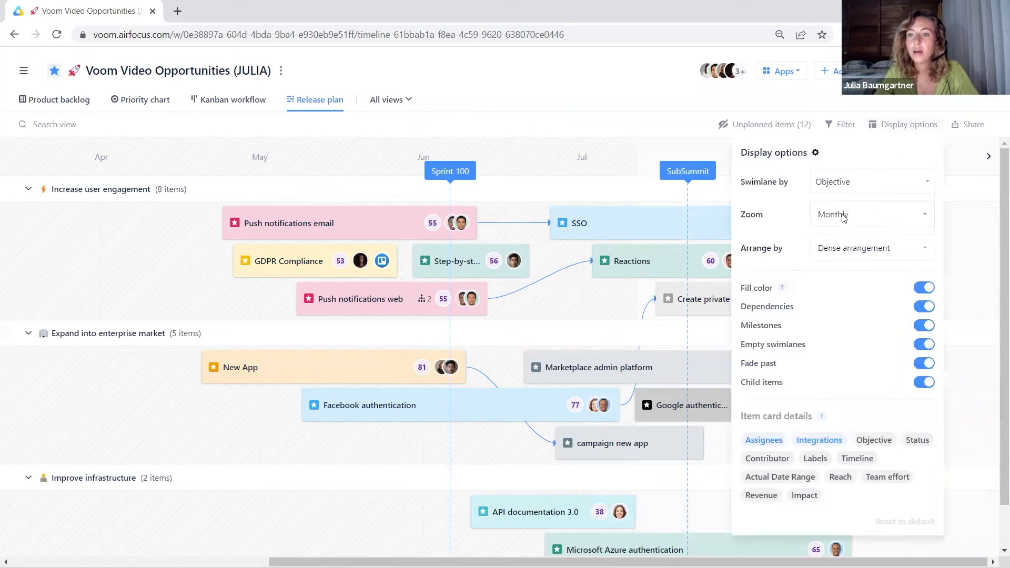
pyautogui.click(858, 217)
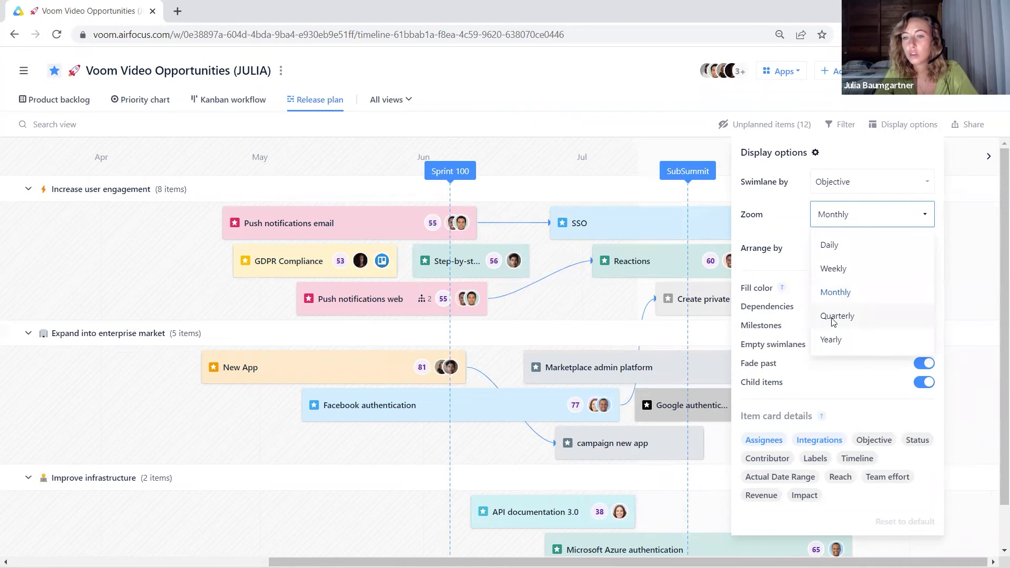
pyautogui.click(876, 318)
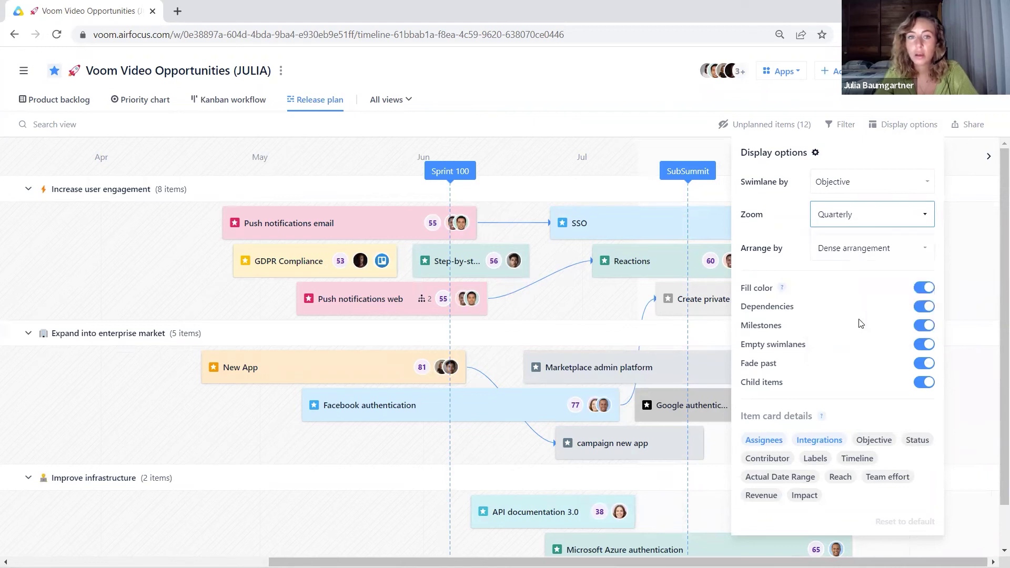
pyautogui.click(853, 220)
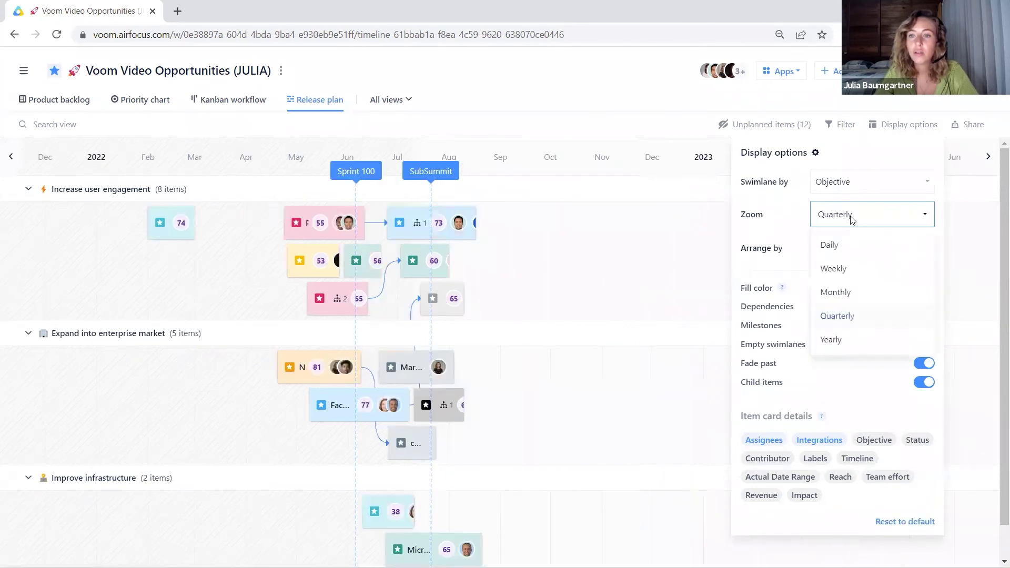
pyautogui.click(845, 270)
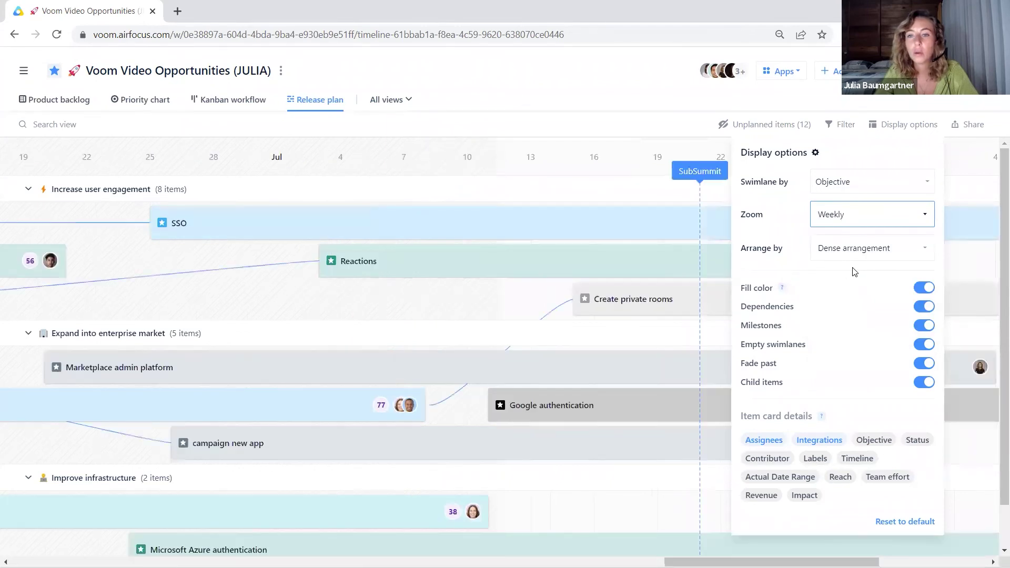
pyautogui.click(873, 219)
pyautogui.click(837, 292)
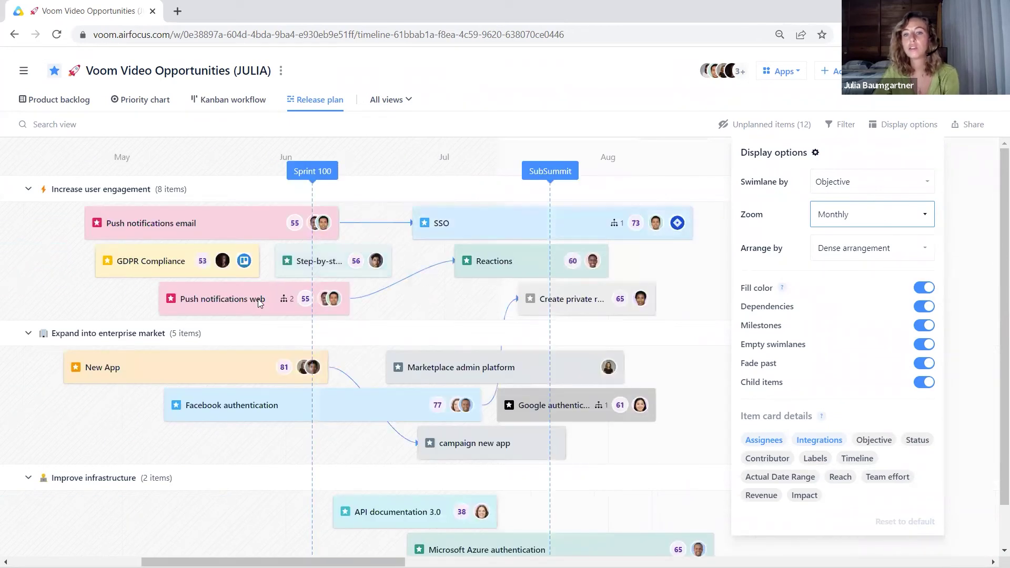
# Step: Turn the release plan's Fill color off and back on, and check the available filters without setting any
pyautogui.moveTo(595, 409)
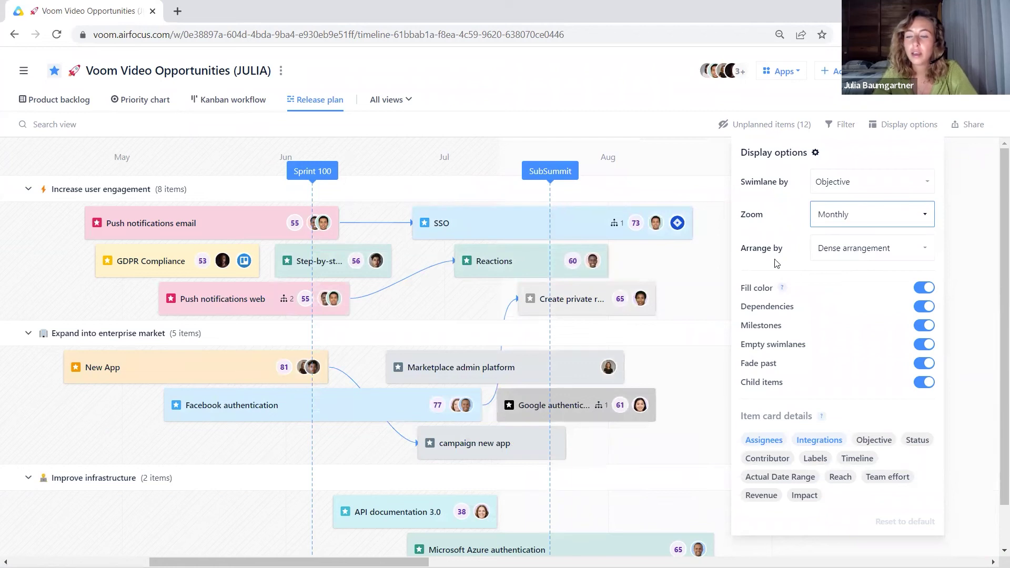
pyautogui.click(923, 287)
pyautogui.click(924, 288)
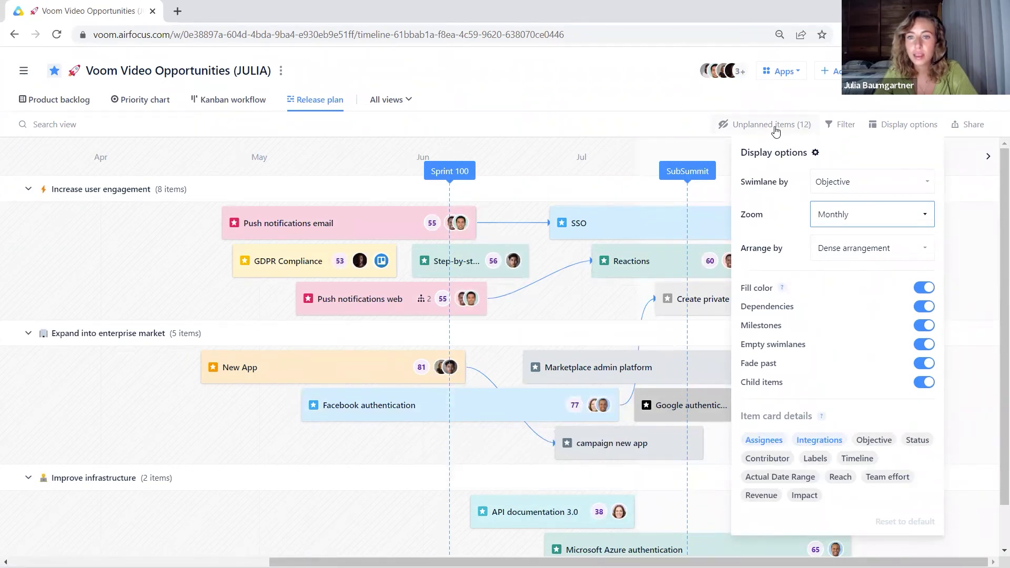
pyautogui.click(909, 127)
pyautogui.click(847, 125)
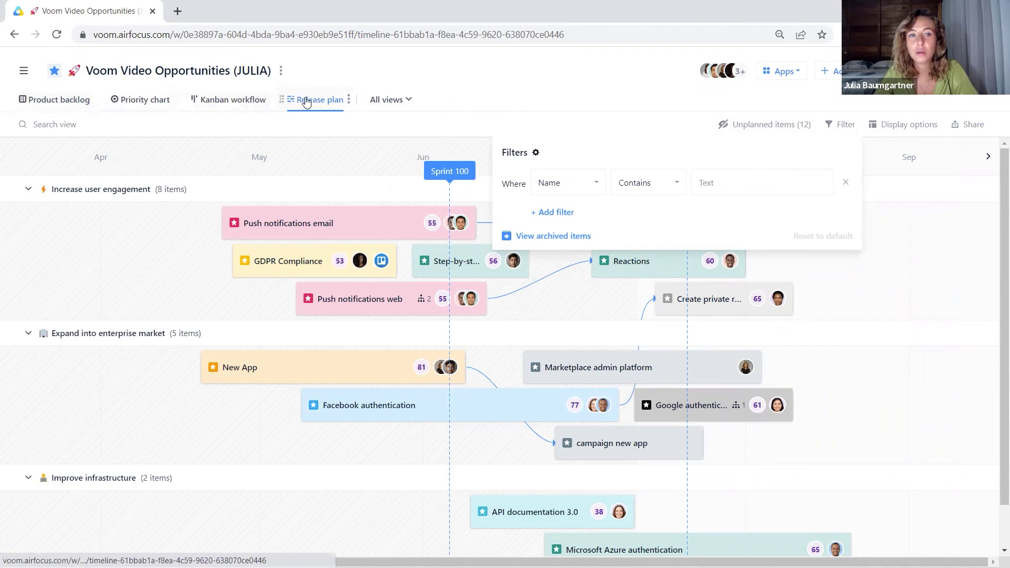
pyautogui.click(515, 85)
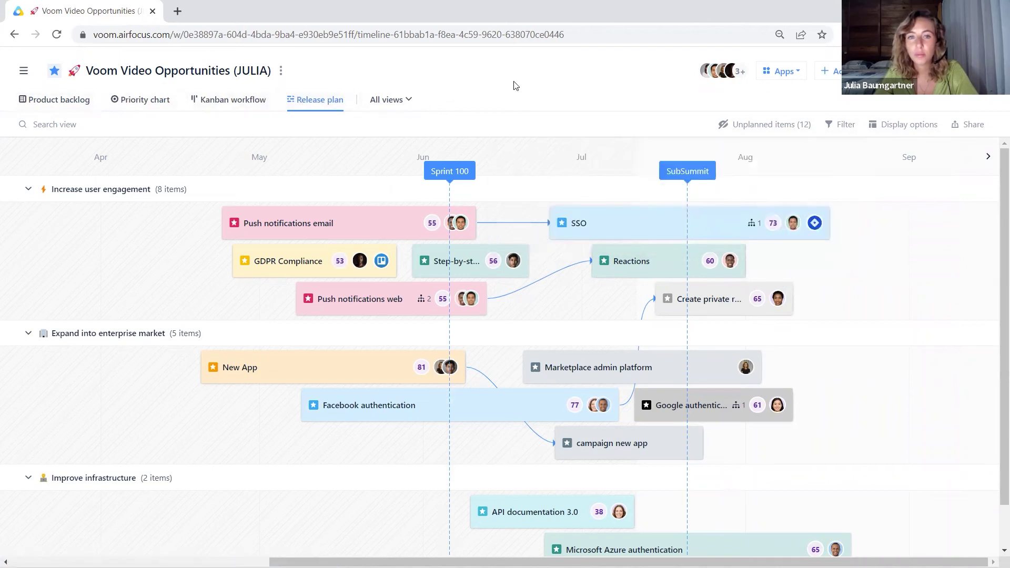
# Step: Delete the Sprint 100 milestone, add a new Sprint 100 milestone dated Jul 11, 2022, and move it to mid-June
pyautogui.click(459, 173)
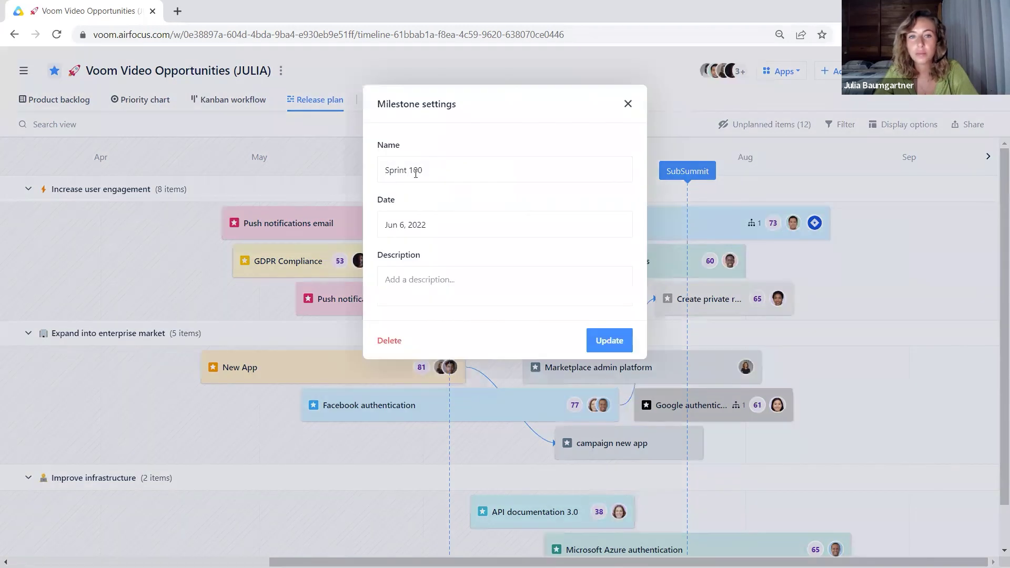
pyautogui.click(668, 126)
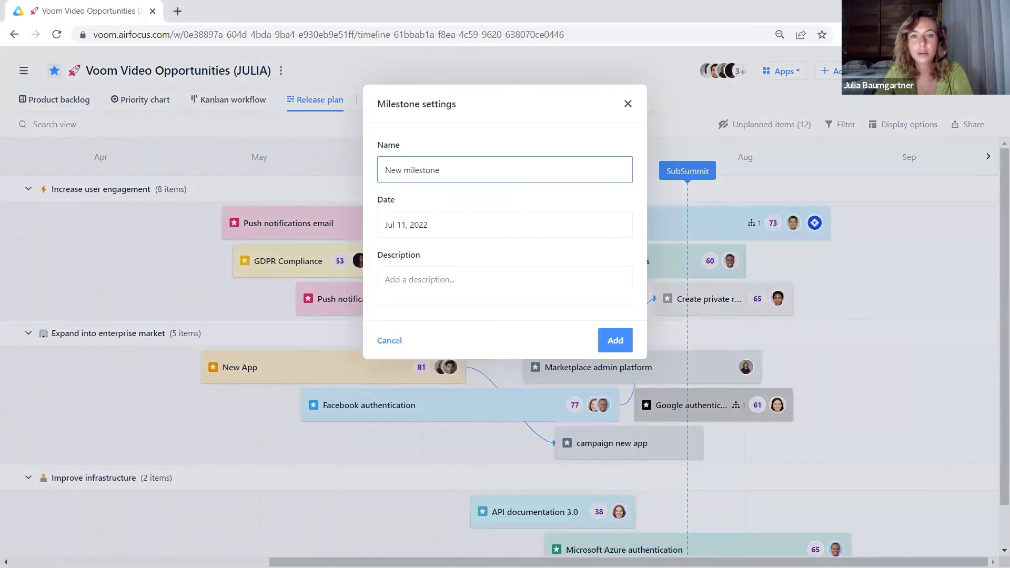
pyautogui.tripleClick(410, 174)
pyautogui.write('S')
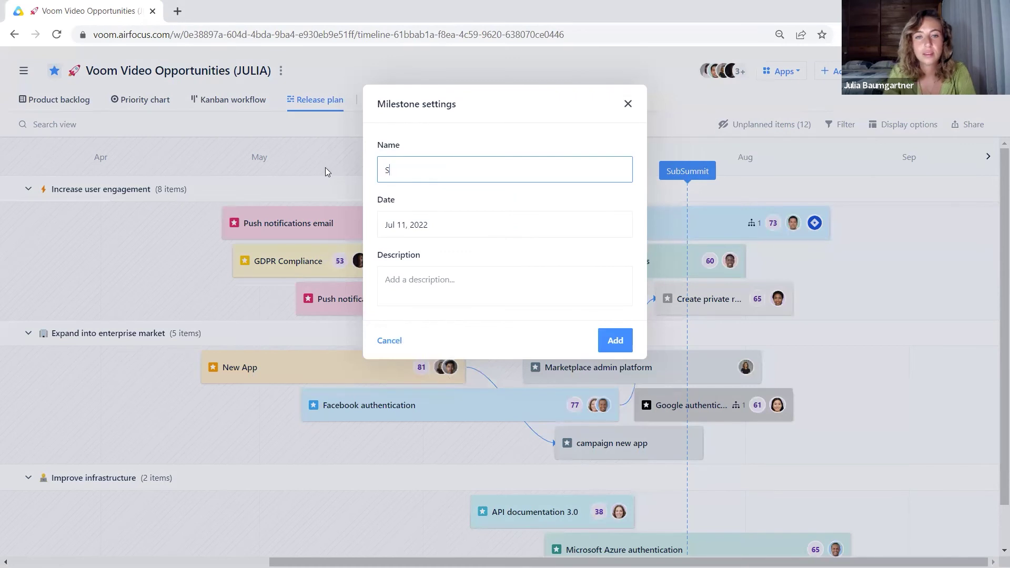
pyautogui.write('print 100')
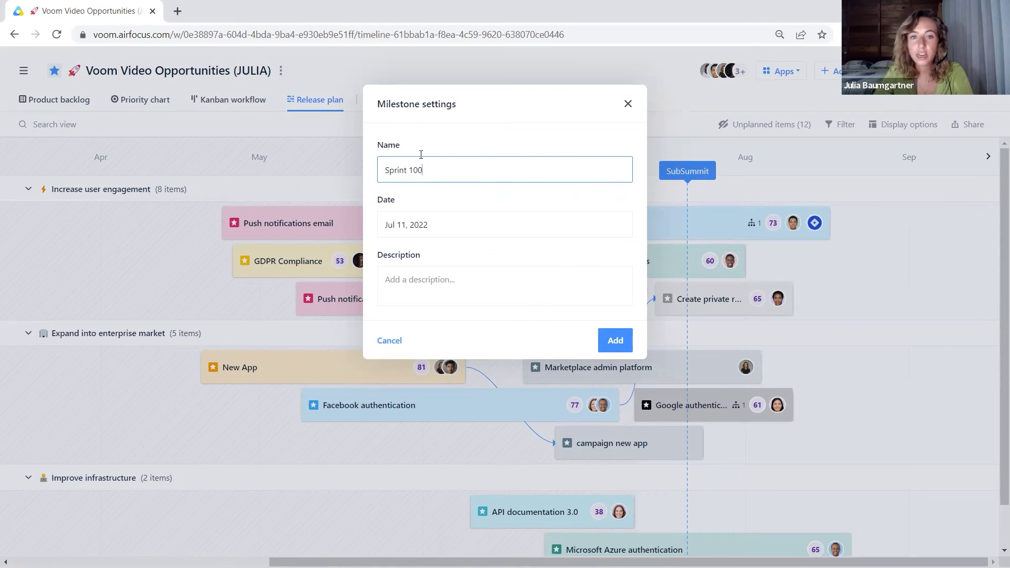
pyautogui.click(616, 342)
pyautogui.moveTo(632, 180)
pyautogui.mouseDown()
pyautogui.moveTo(316, 178)
pyautogui.moveTo(513, 179)
pyautogui.mouseUp()
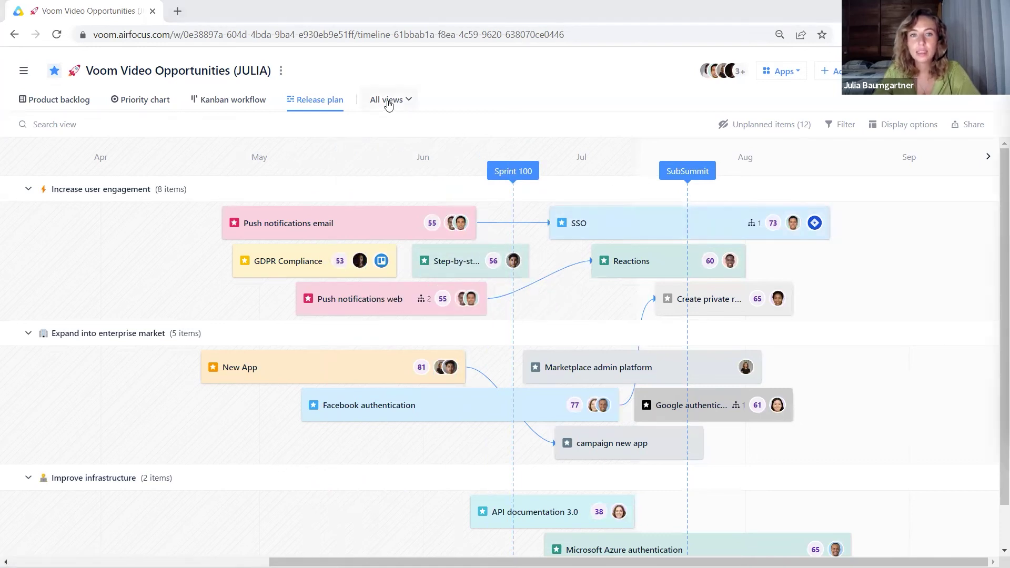
# Step: Switch to the List view and look through the workspace's items
pyautogui.click(388, 102)
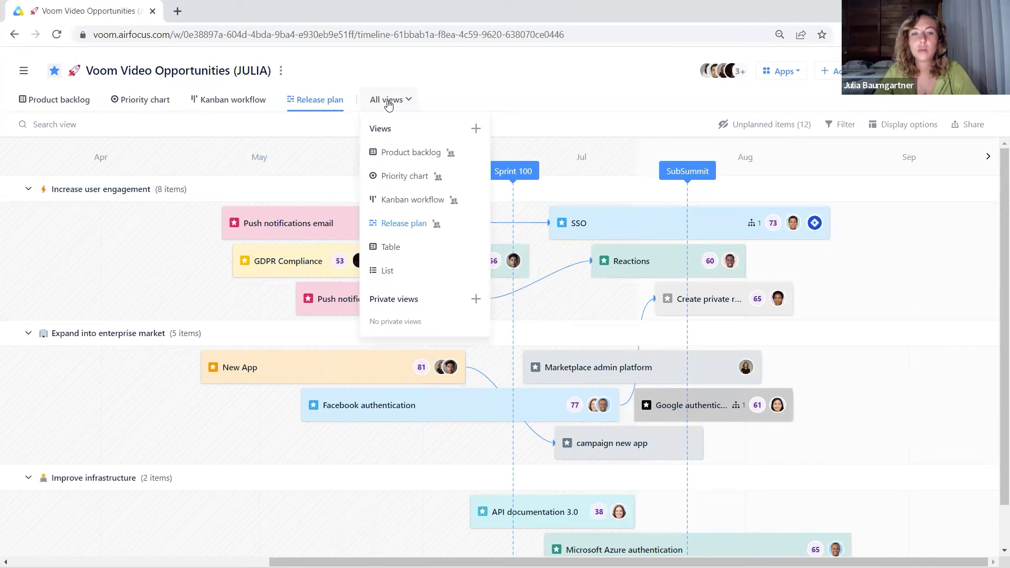
pyautogui.click(408, 273)
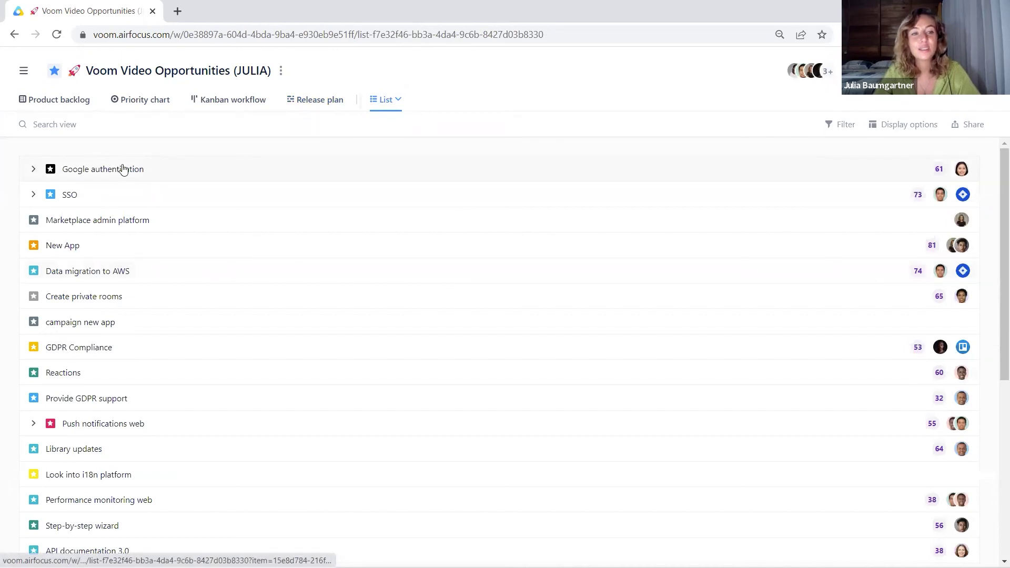
pyautogui.scroll(-1, 103, 489)
pyautogui.scroll(-5, 111, 474)
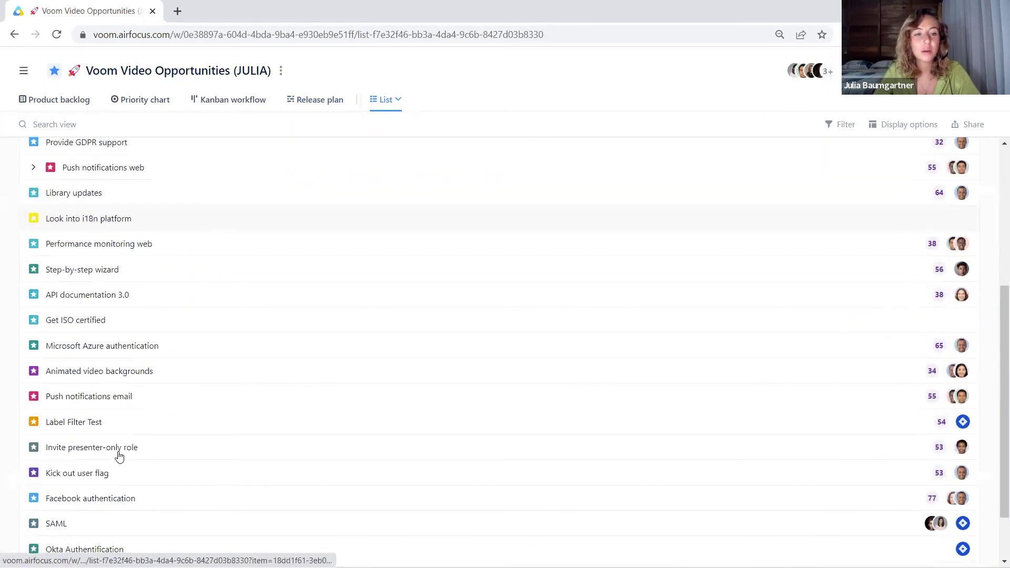
pyautogui.scroll(6, 260, 284)
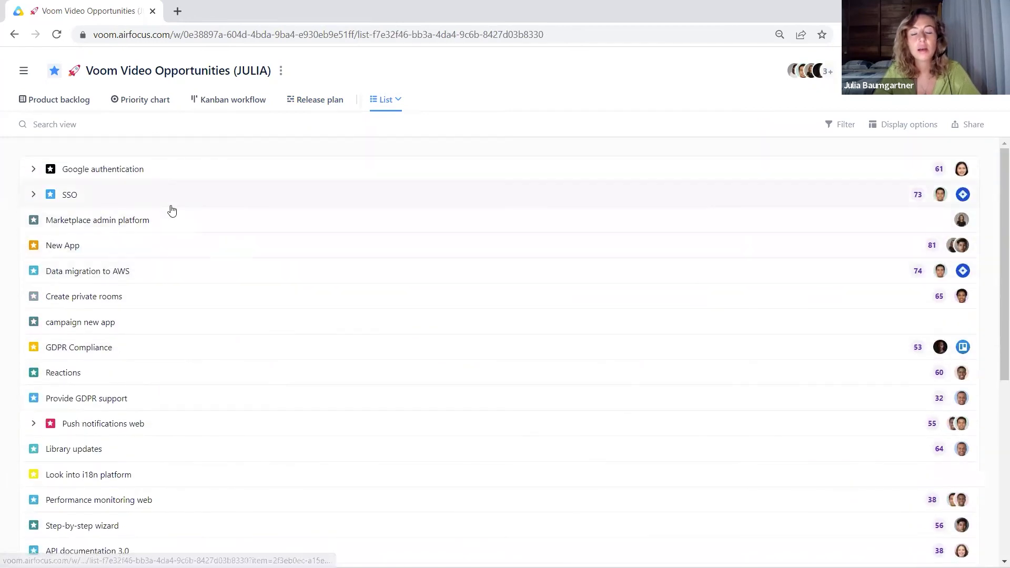
# Step: Expand Google authentication, SSO and Push notifications web in the list, and look through their child items and the remaining entries
pyautogui.click(33, 169)
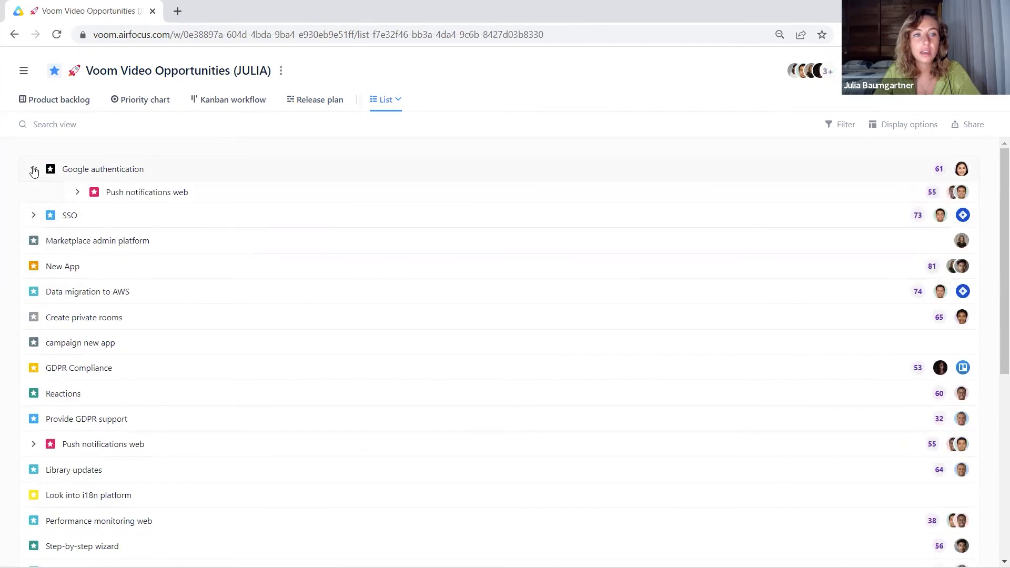
pyautogui.click(33, 215)
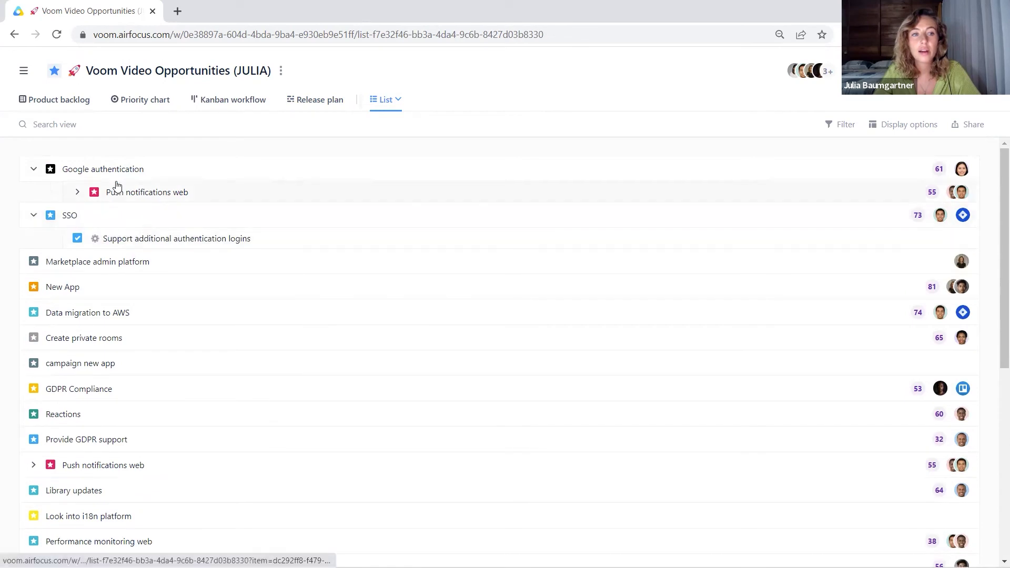
pyautogui.click(33, 465)
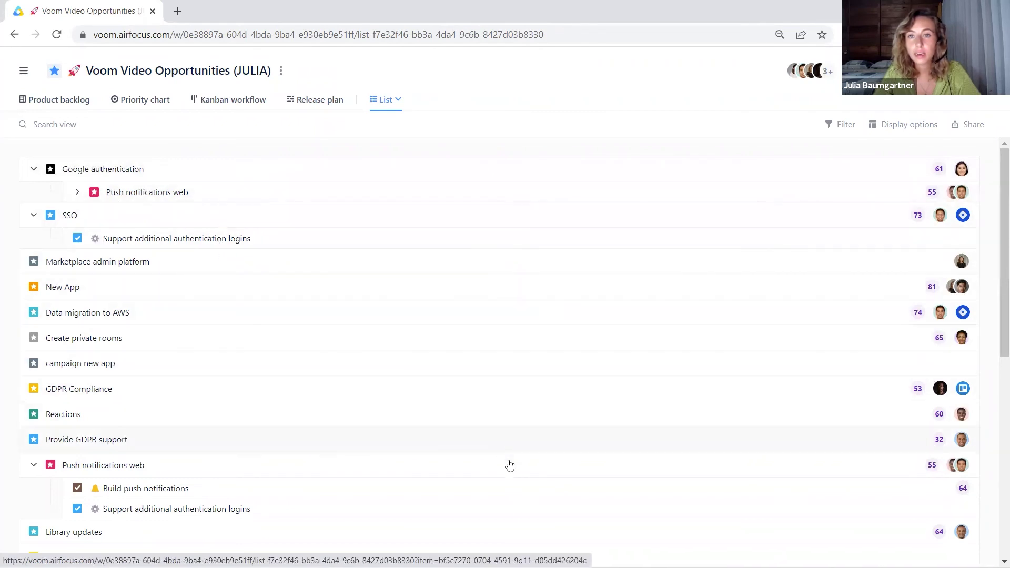
pyautogui.scroll(-1, 425, 279)
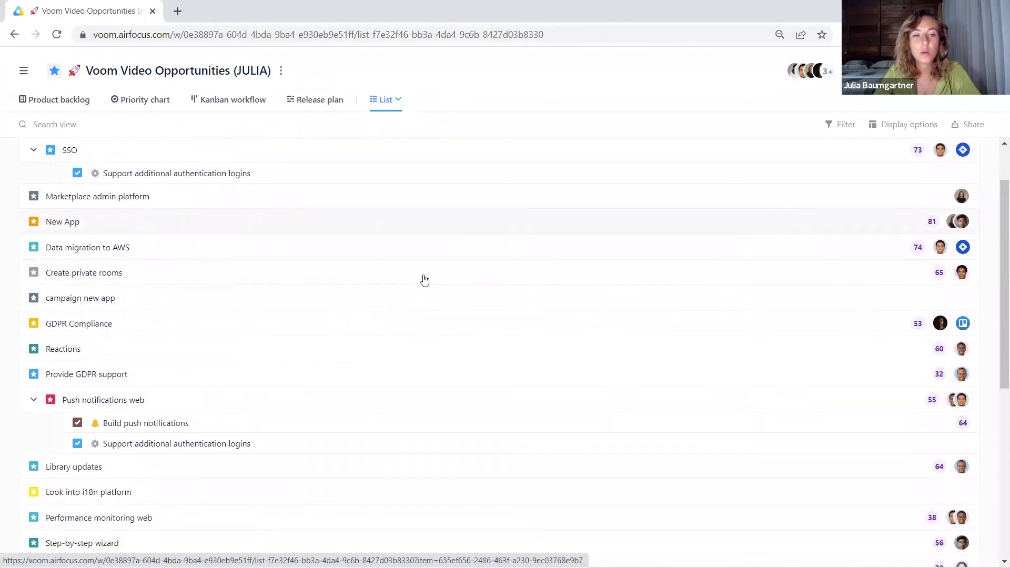
pyautogui.scroll(-2, 427, 276)
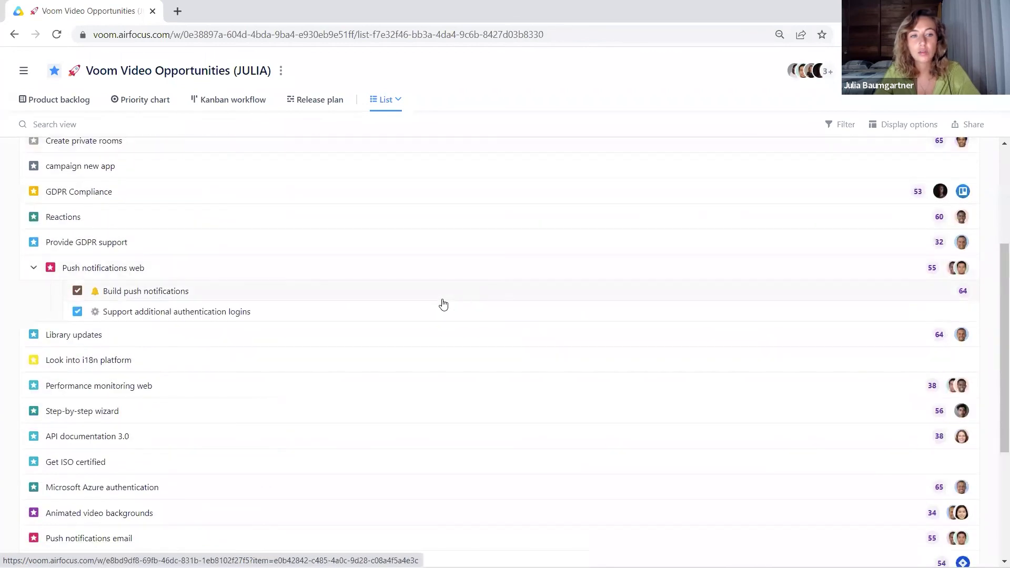
pyautogui.scroll(-2, 444, 307)
pyautogui.scroll(5, 457, 303)
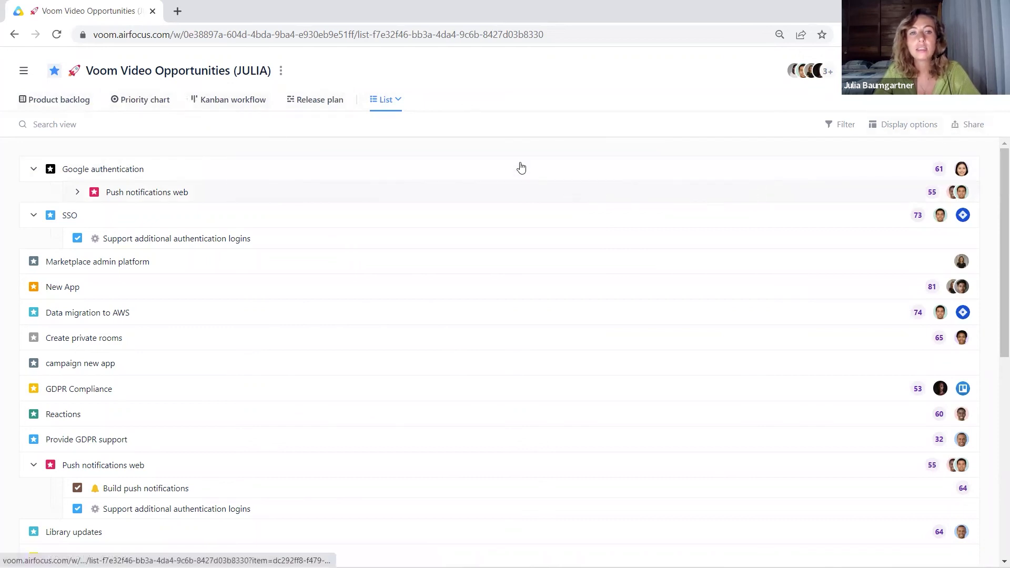
# Step: Create a share link named Kanban workflow for the Kanban workflow view, leaving it without a password
pyautogui.click(226, 104)
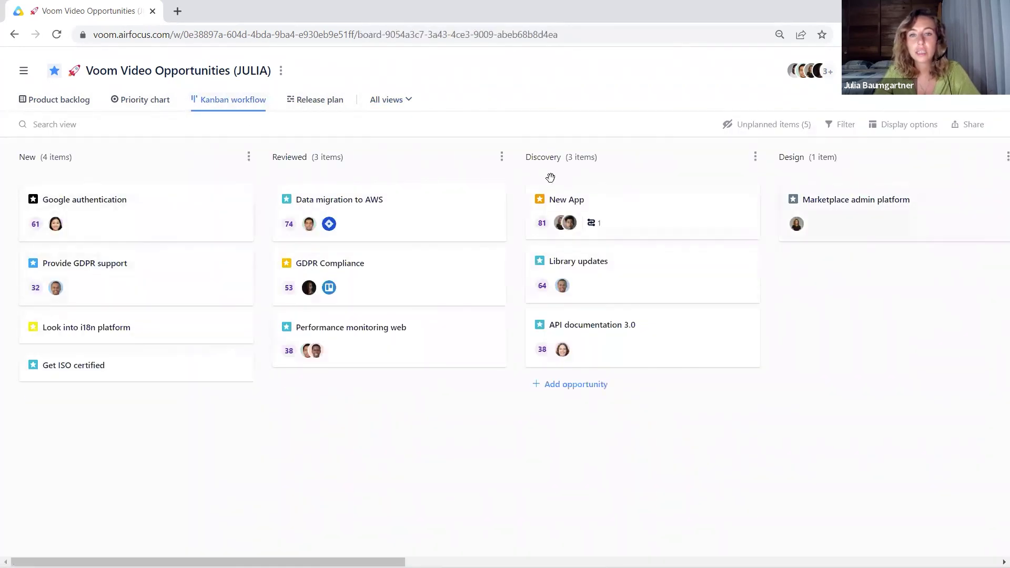
pyautogui.click(982, 129)
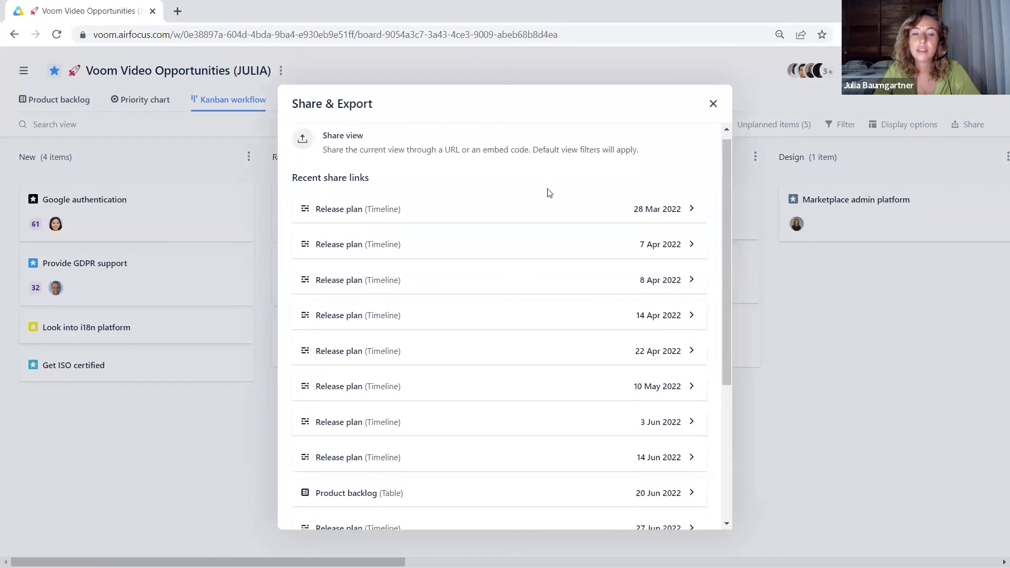
pyautogui.scroll(-5, 550, 202)
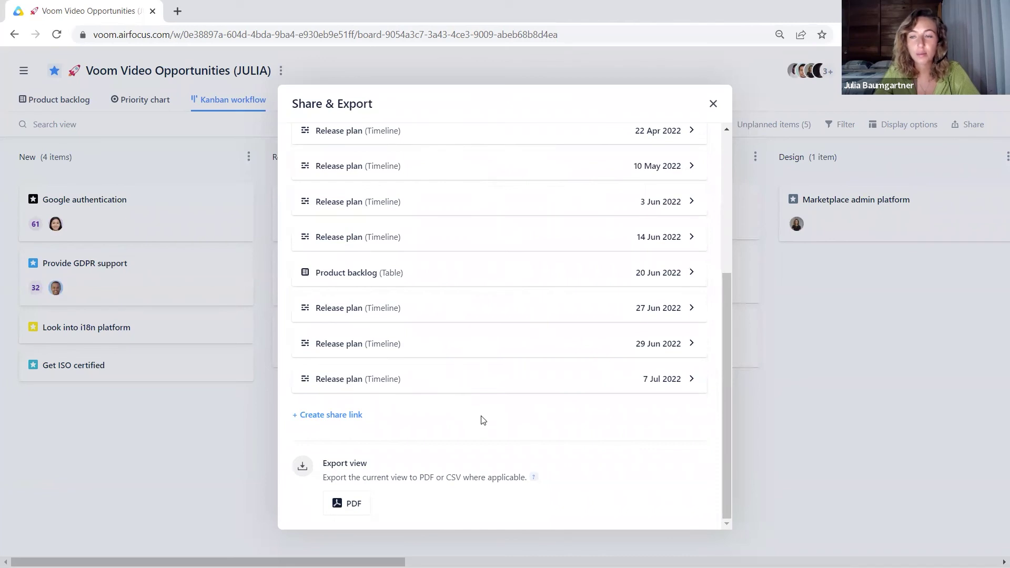
pyautogui.click(341, 416)
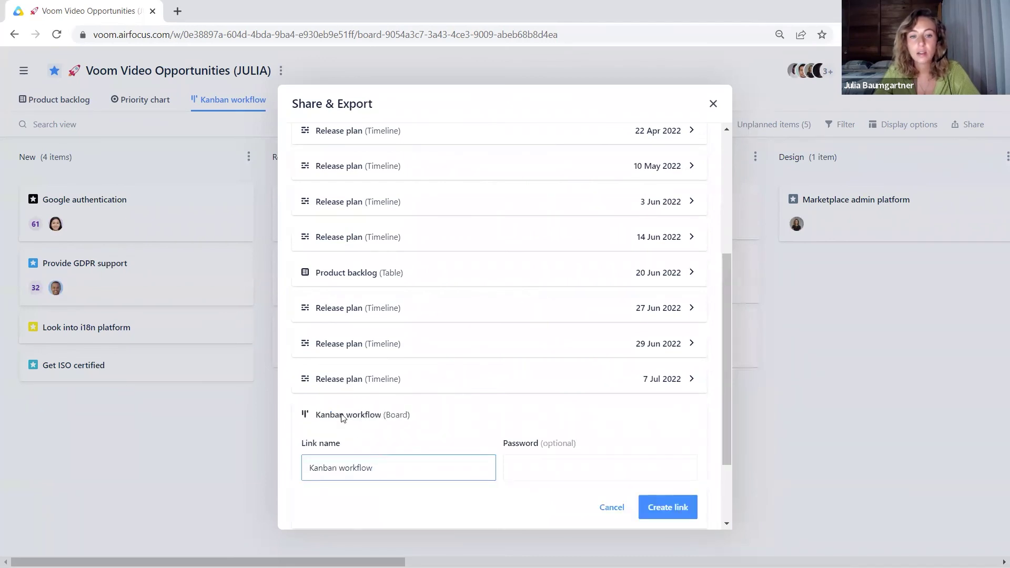
pyautogui.scroll(-2, 426, 402)
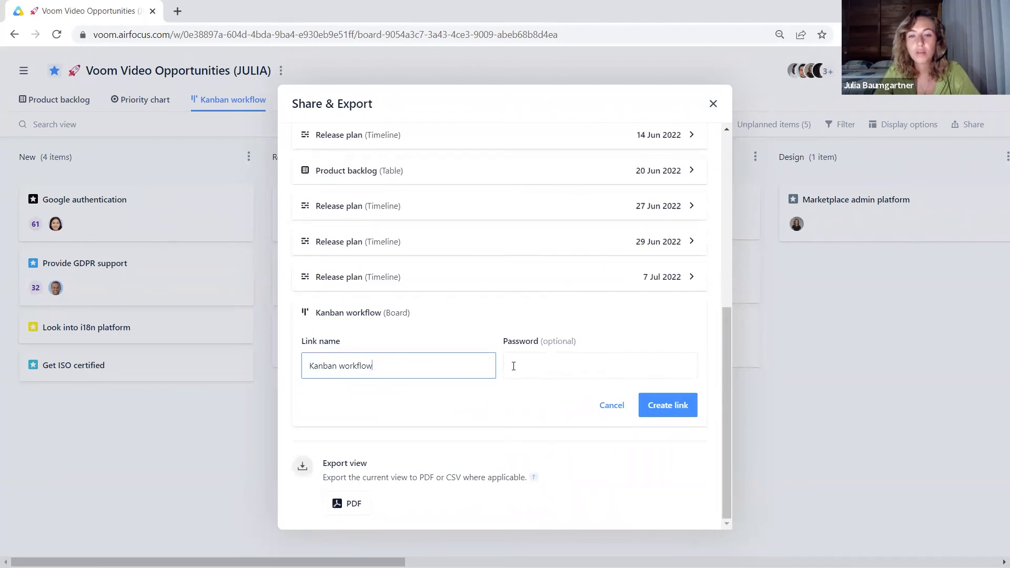
pyautogui.click(544, 366)
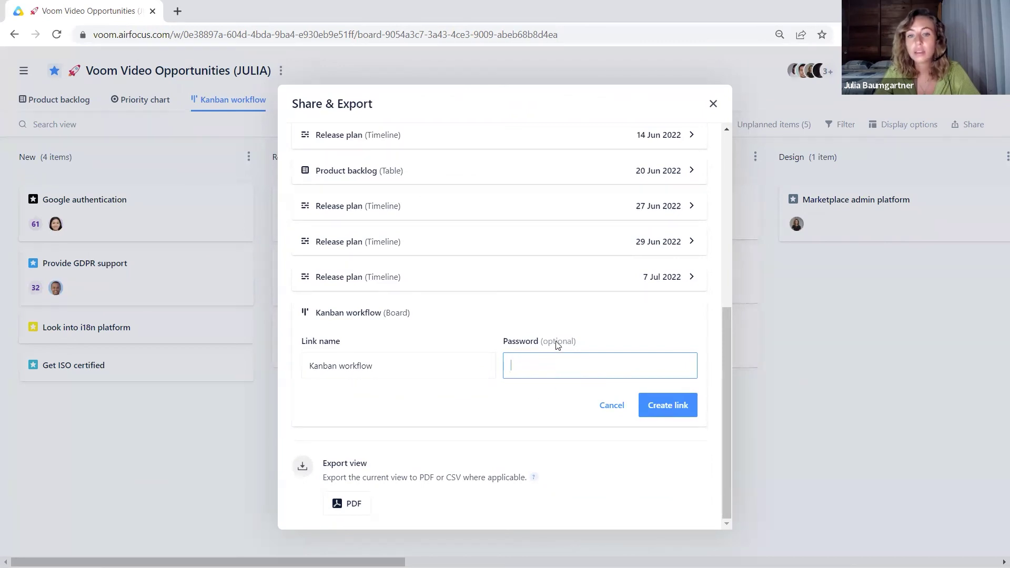
pyautogui.click(668, 408)
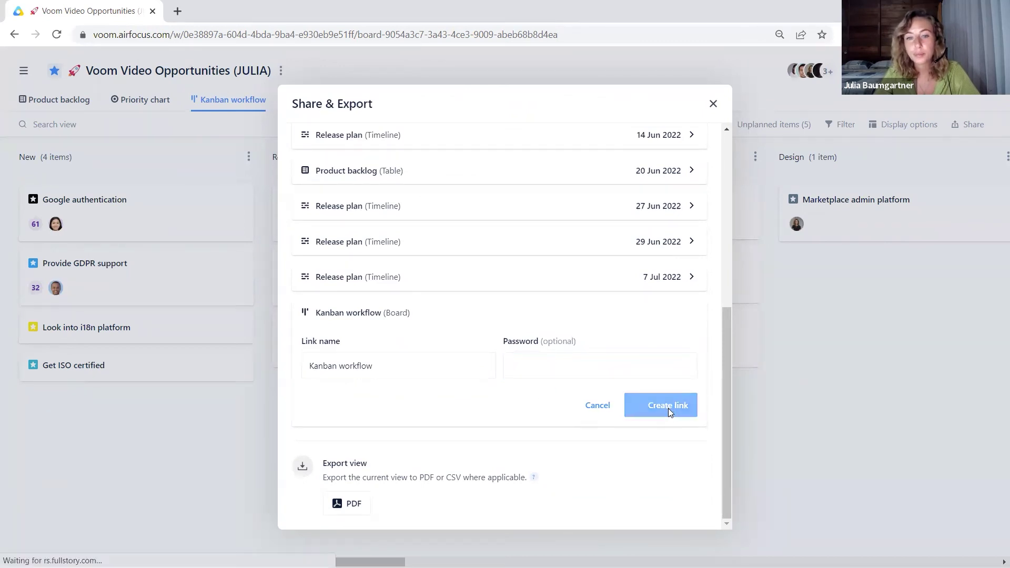
# Step: Copy the Kanban workflow share URL, open it in a new browser tab, and inspect the shared Google authentication item's details
pyautogui.scroll(-2, 629, 388)
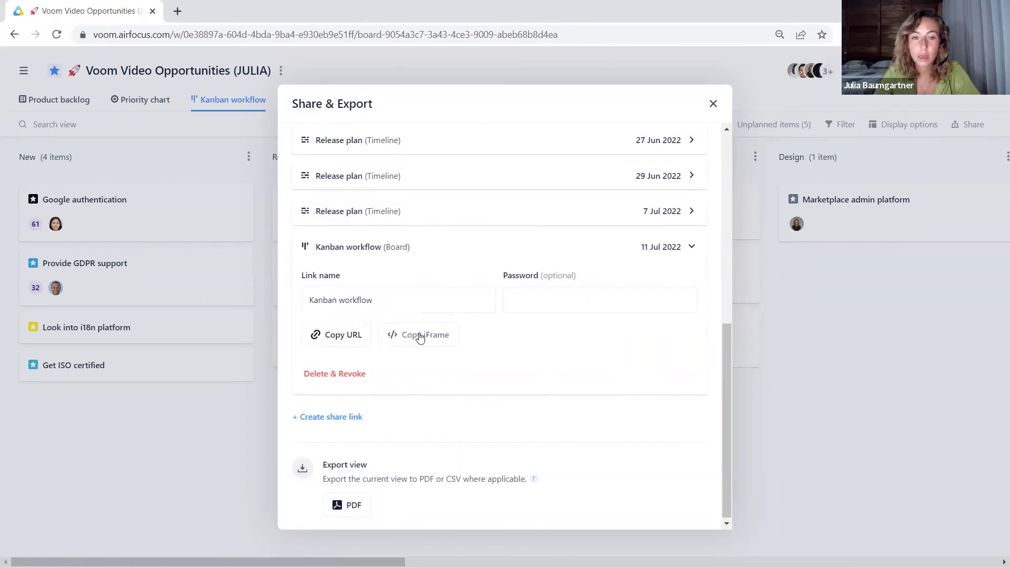
pyautogui.click(344, 339)
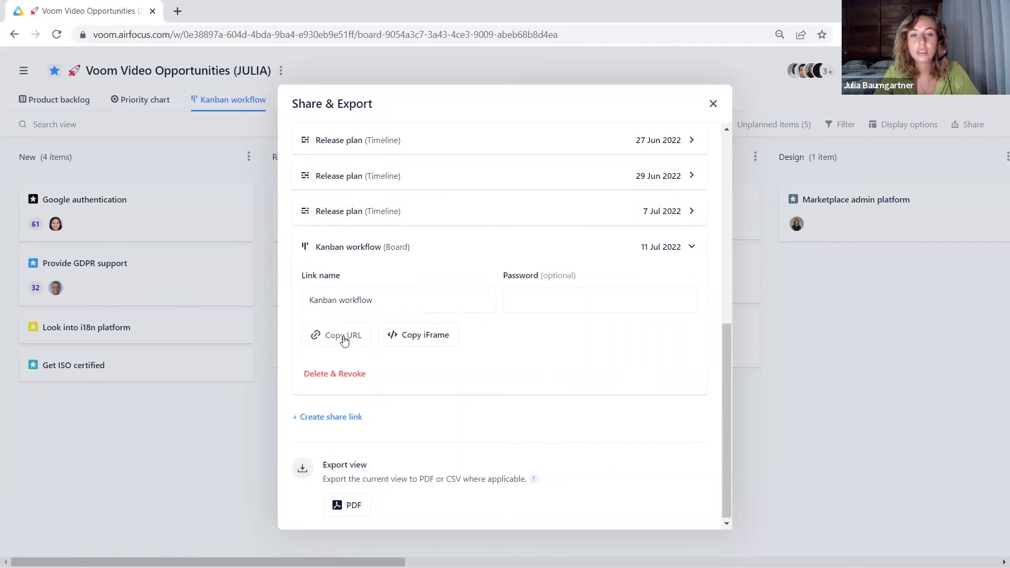
pyautogui.click(177, 11)
pyautogui.hotkey('ctrl', 'v')
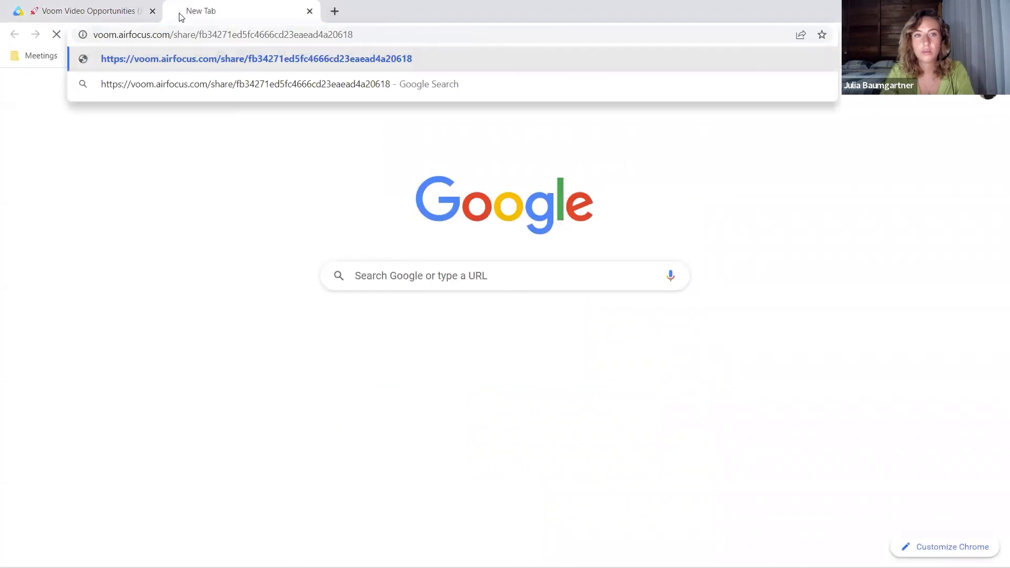
pyautogui.press('Return')
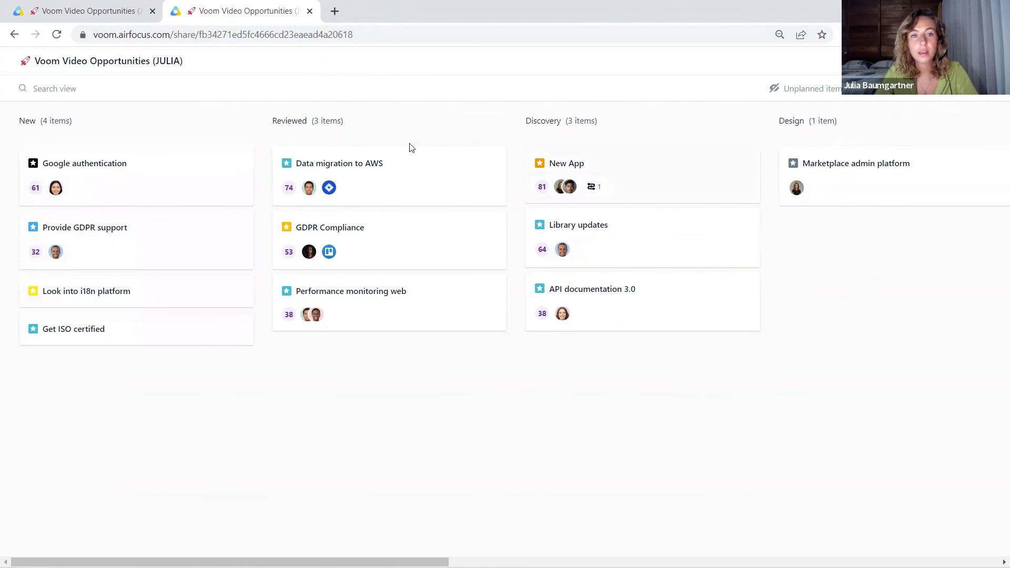
pyautogui.click(105, 177)
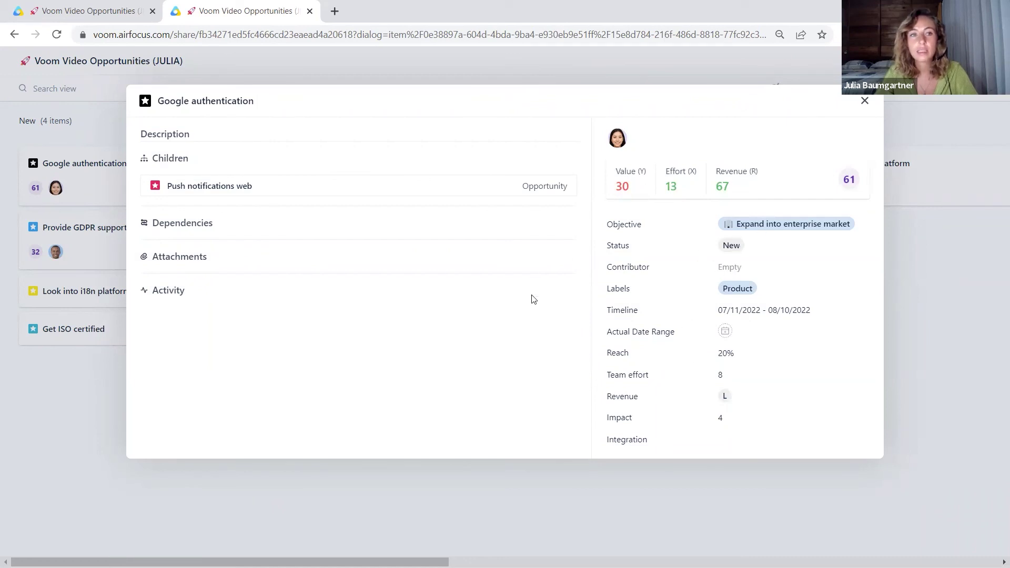
pyautogui.click(411, 488)
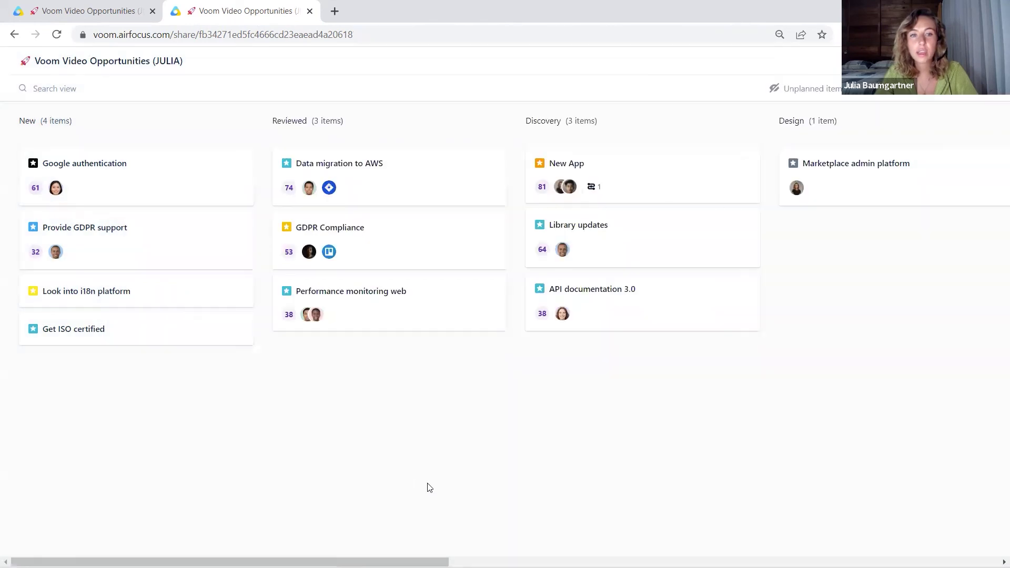
# Step: Move the New App card from Discovery to Reviewed in the workspace, and reload the shared board to check the change before closing it
pyautogui.click(108, 19)
pyautogui.click(147, 149)
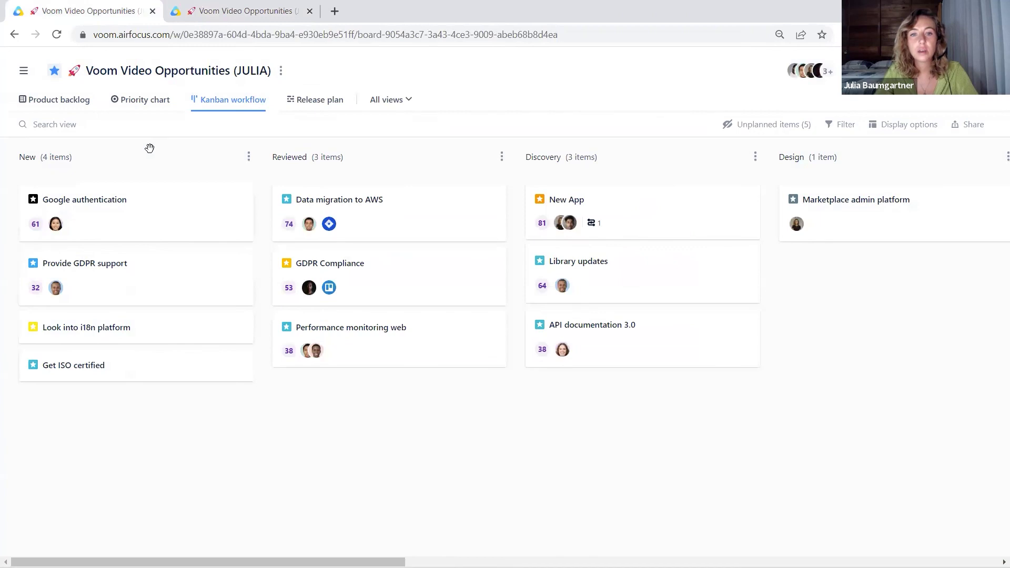
pyautogui.moveTo(629, 205); pyautogui.dragTo(365, 204)
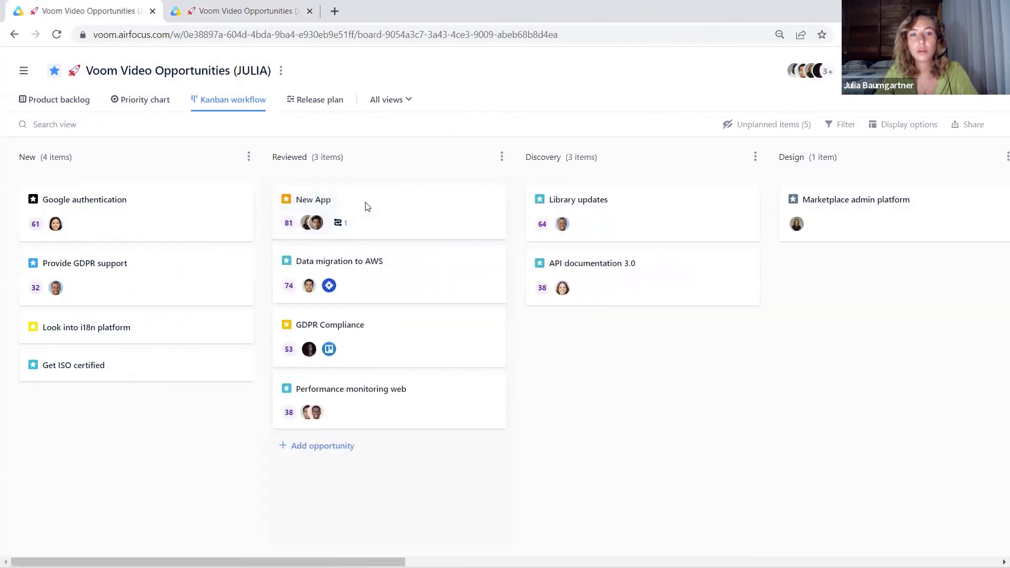
pyautogui.click(242, 11)
pyautogui.click(57, 34)
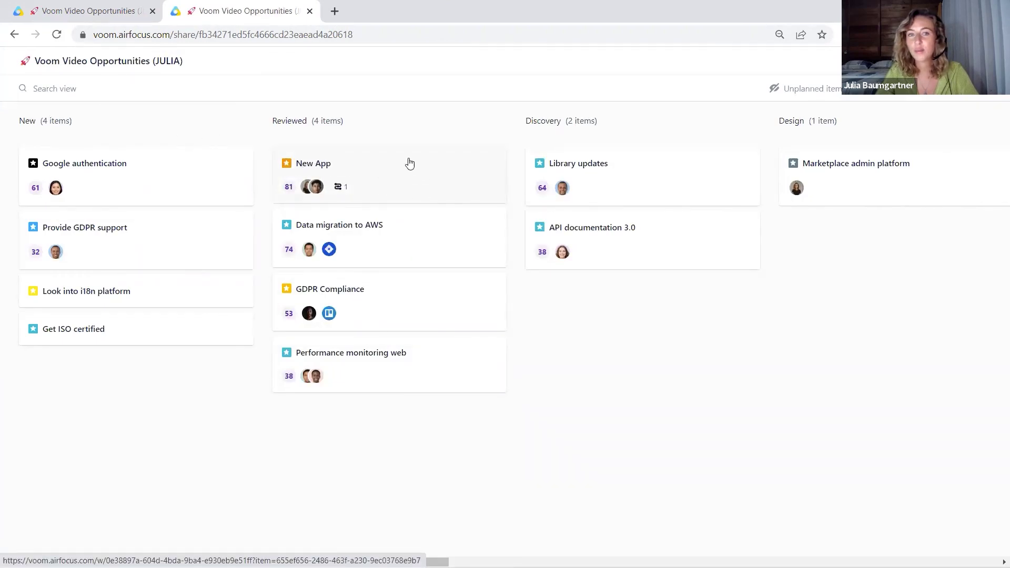
pyautogui.click(89, 7)
pyautogui.click(311, 12)
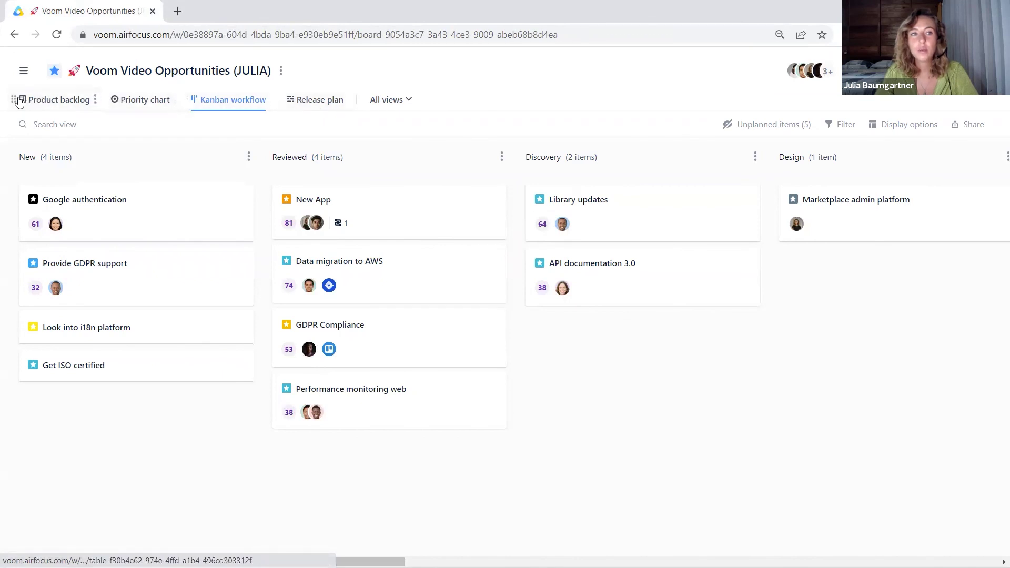
# Step: Look at the list of all workspace views and the options available for the Table view
pyautogui.moveTo(18, 99); pyautogui.dragTo(42, 99)
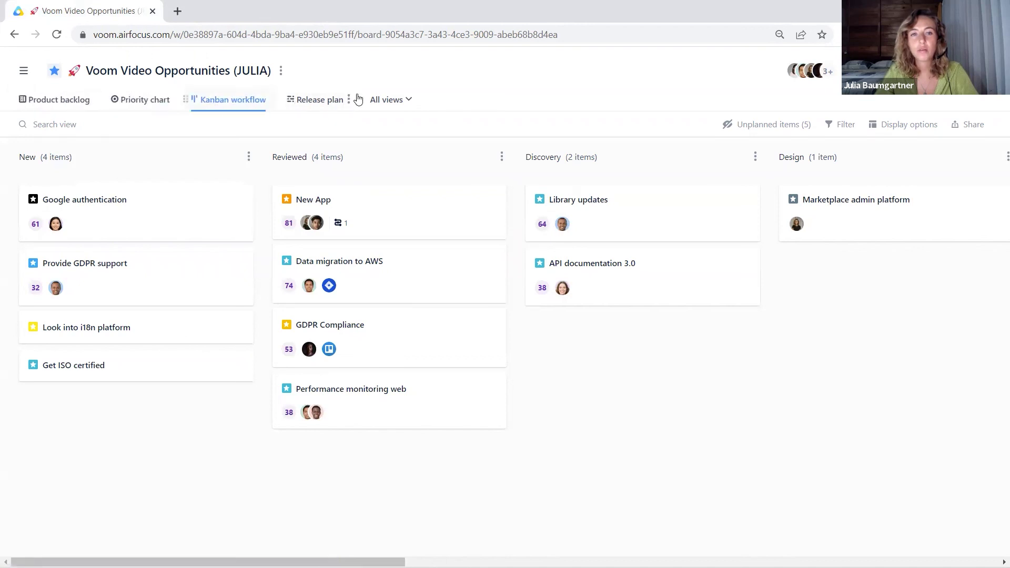
pyautogui.click(397, 101)
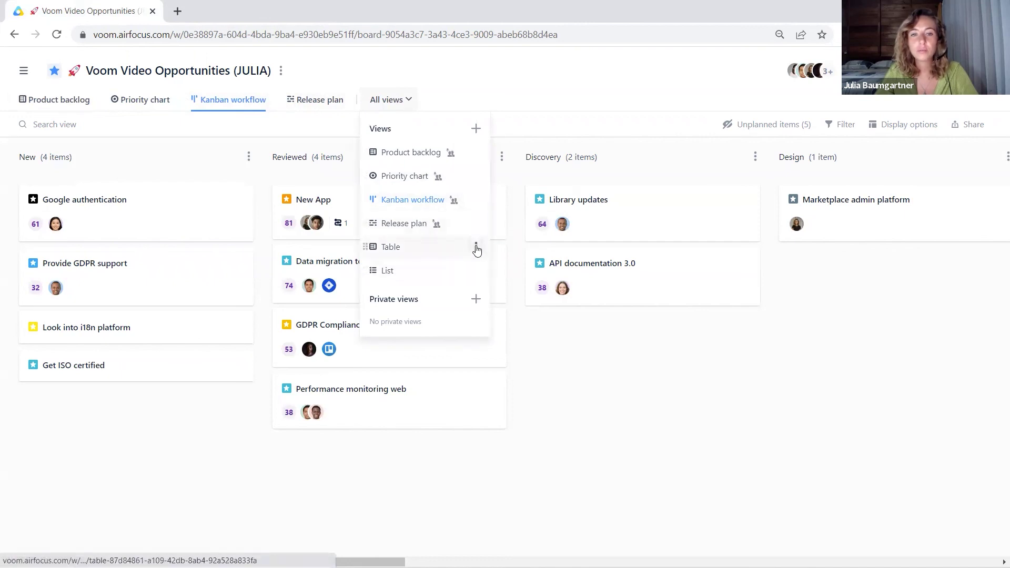
pyautogui.click(477, 249)
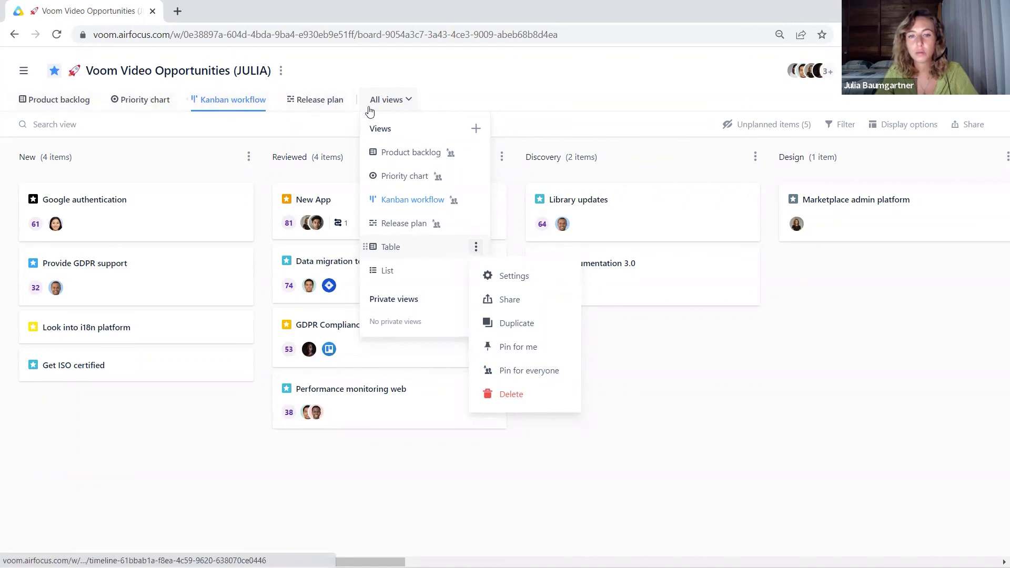
pyautogui.click(404, 103)
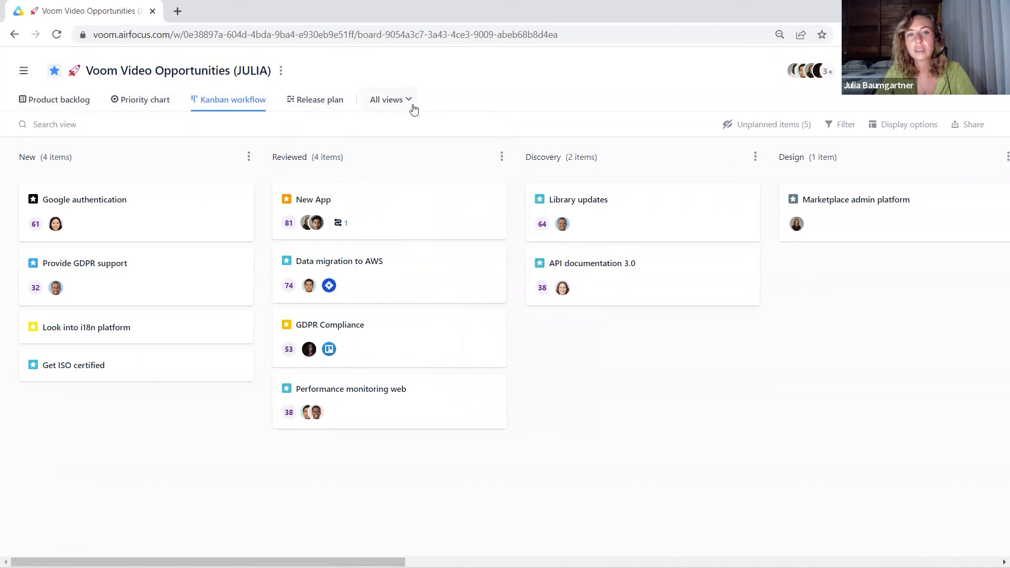
# Step: Check which view types are offered for a new shared view, without creating one
pyautogui.click(389, 106)
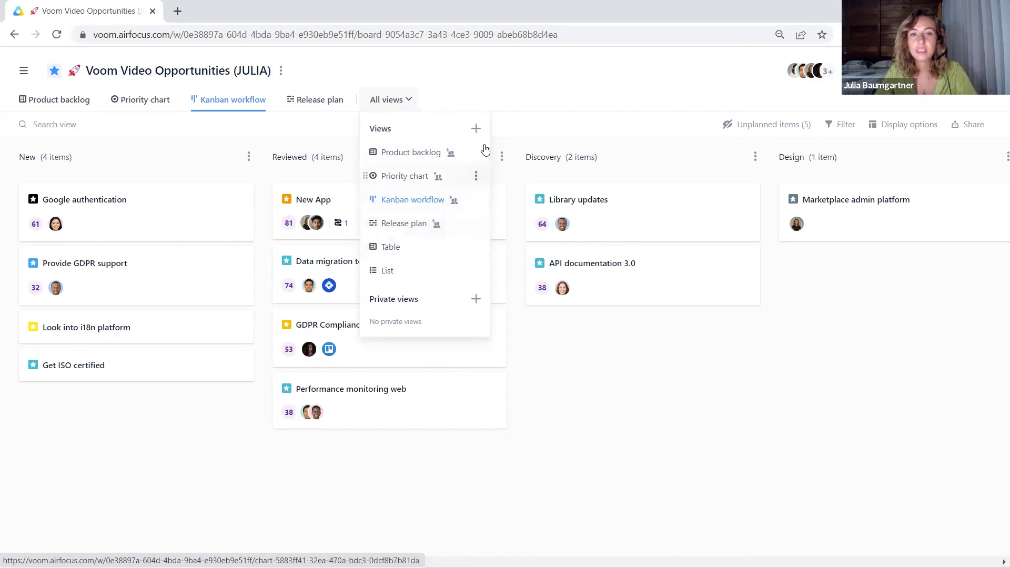
pyautogui.click(478, 129)
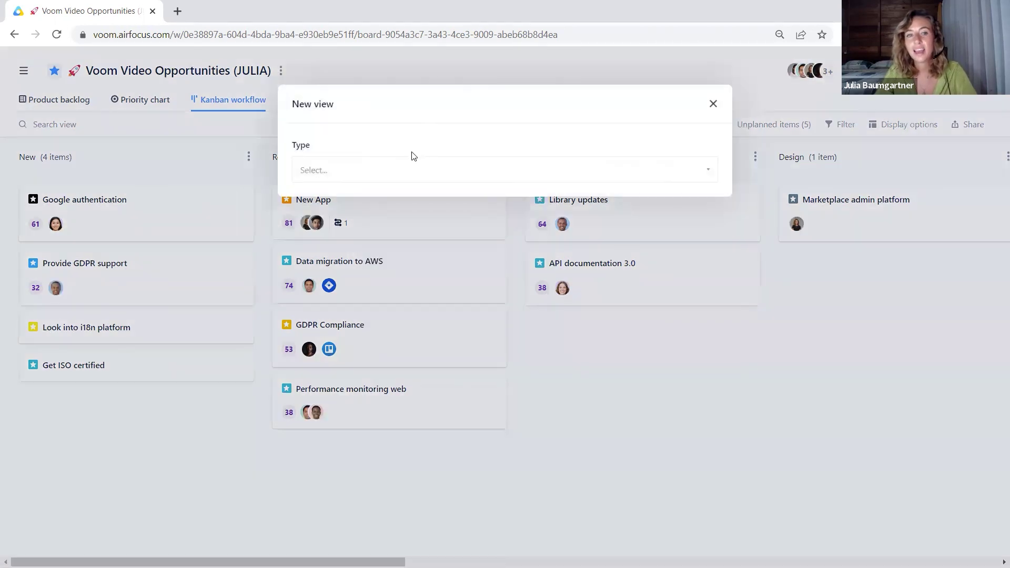
pyautogui.click(390, 170)
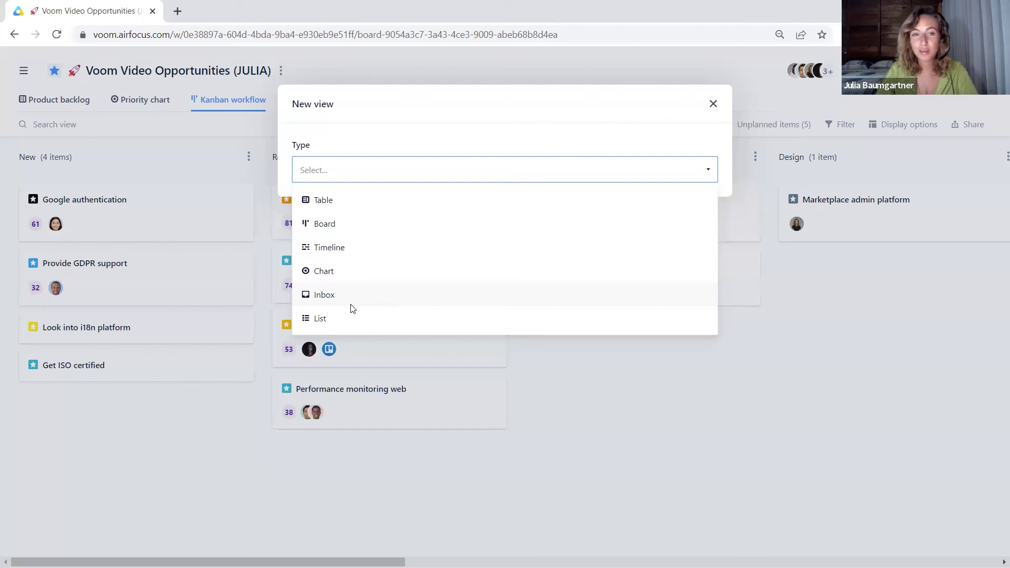
pyautogui.click(714, 104)
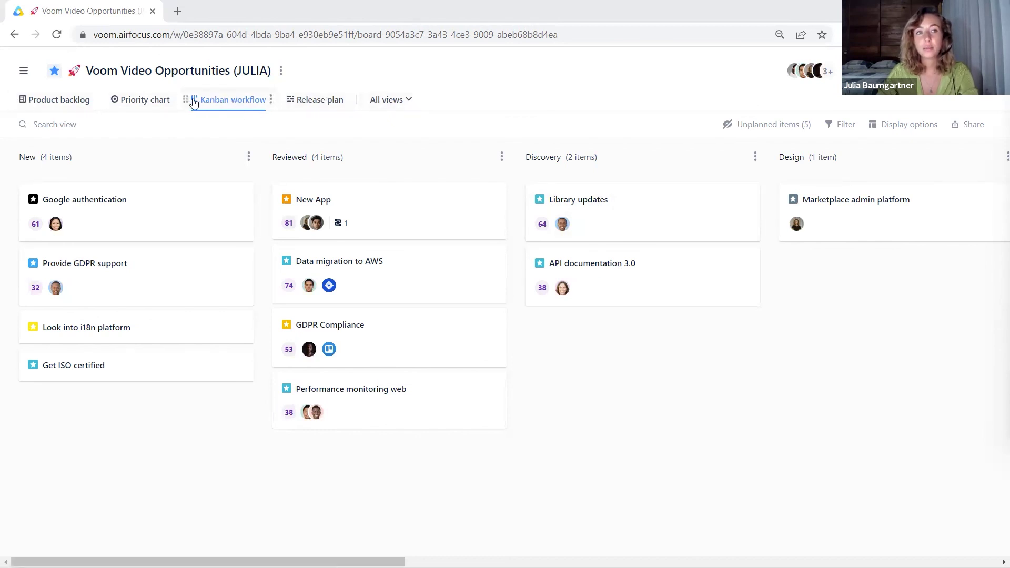
# Step: Revisit the Product backlog, Priority chart, Kanban workflow and Release plan views in turn
pyautogui.click(65, 102)
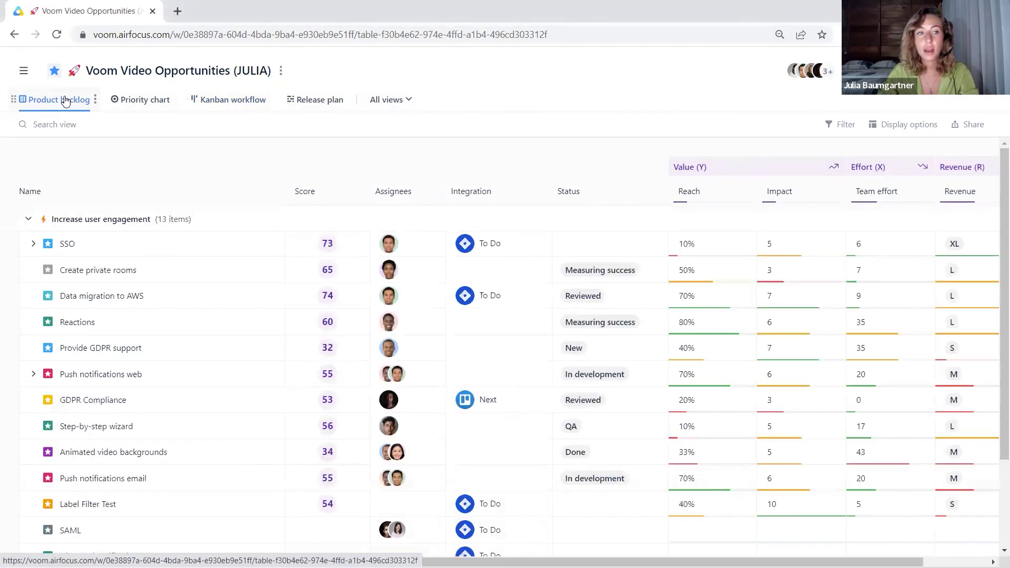
pyautogui.click(122, 100)
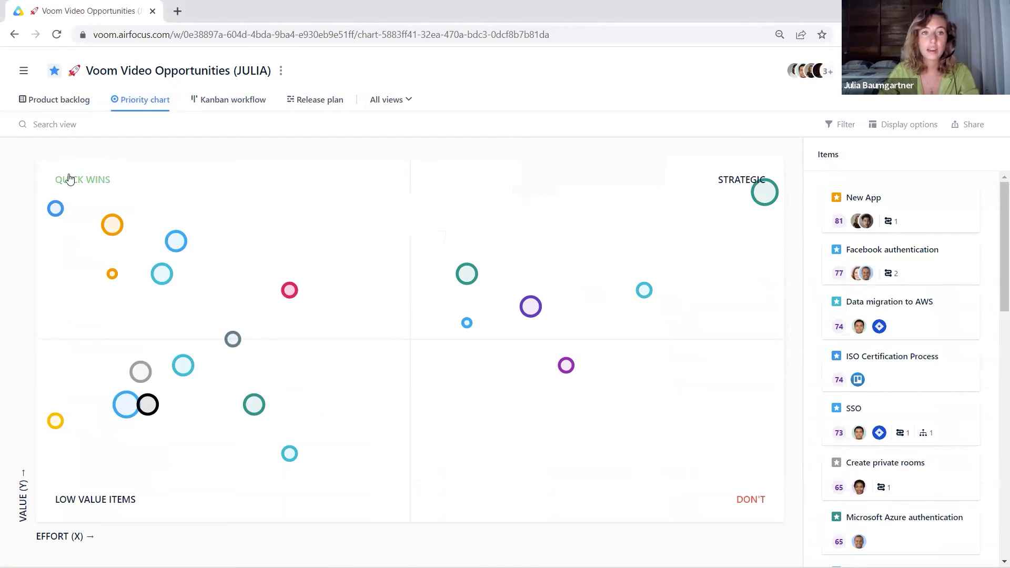
pyautogui.click(252, 107)
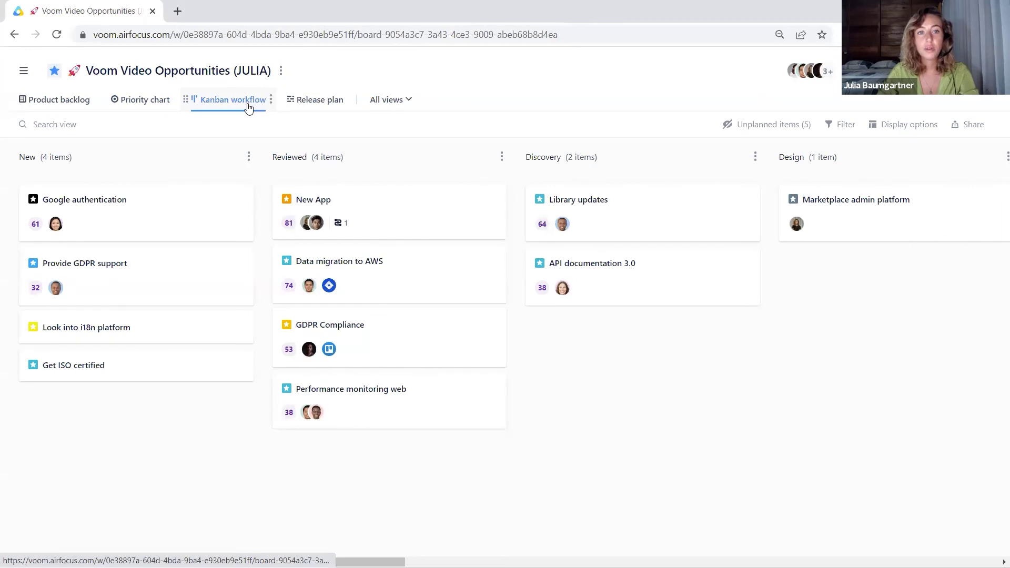
pyautogui.click(311, 100)
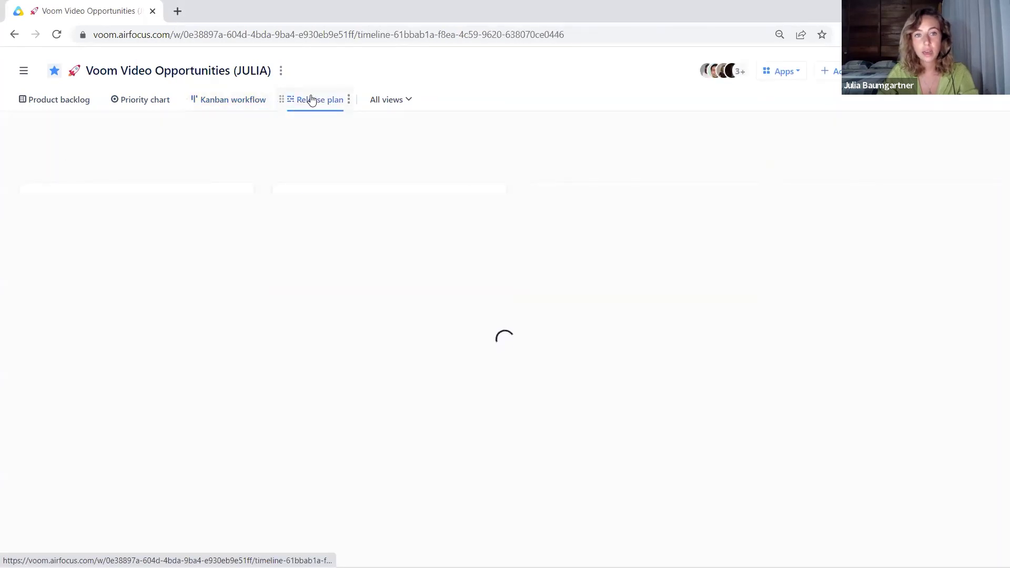